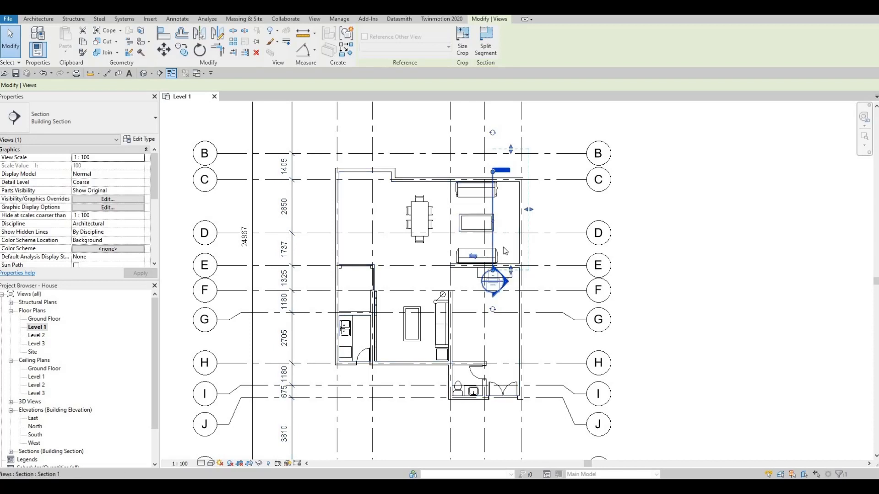
Open the building section cut through the seating area of the Level 1 plan and examine its height and levels.
key("Escape")
key("Escape")
key("Escape")
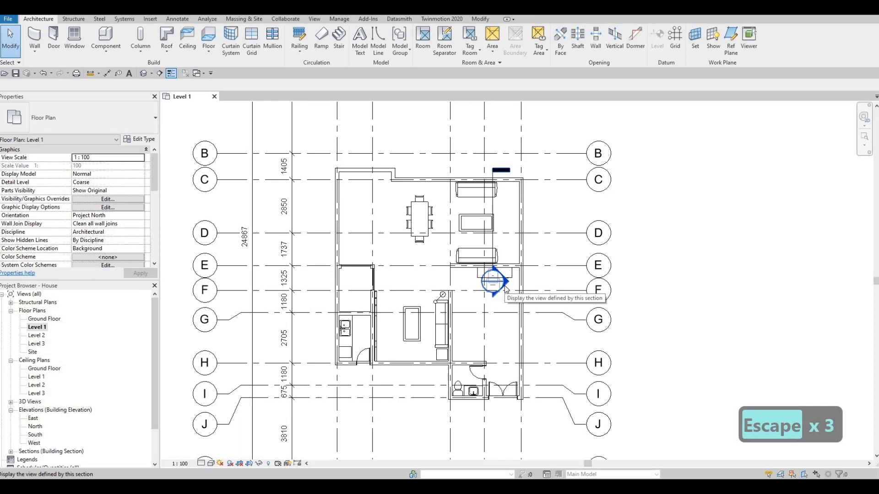
double_click(504, 284)
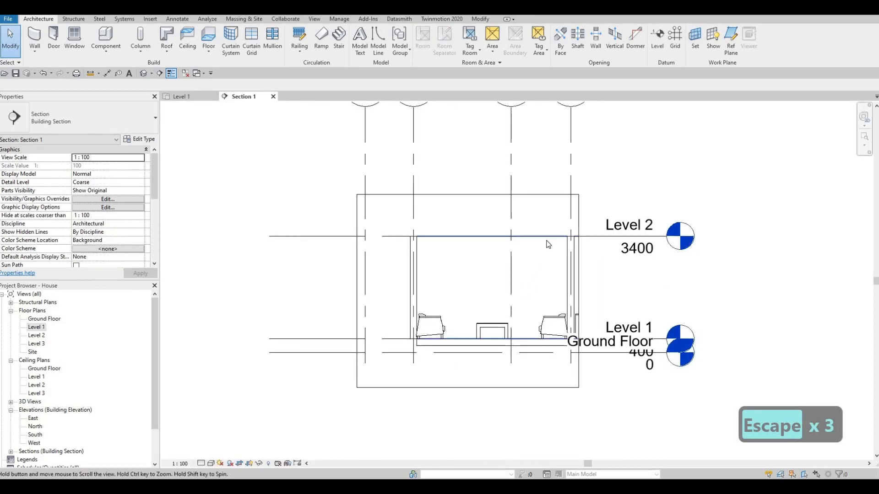
key("Escape")
left_click(662, 211)
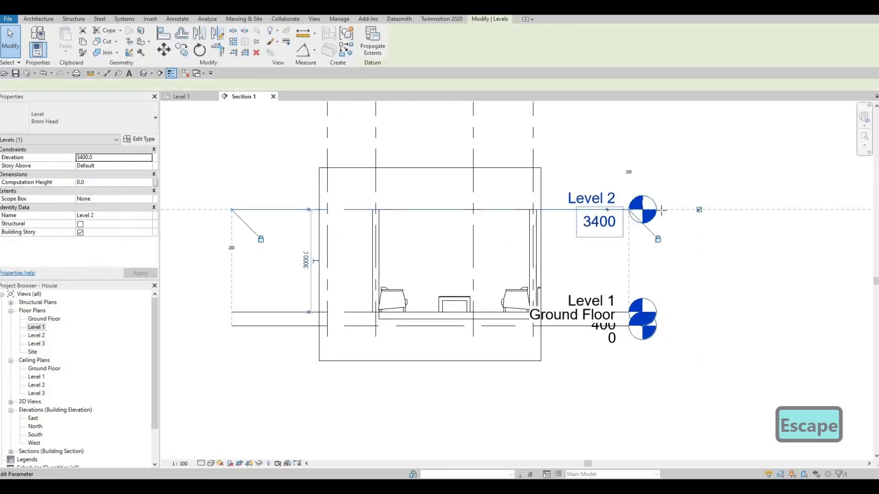
key("Escape")
middle_click_drag(444, 252, 510, 228)
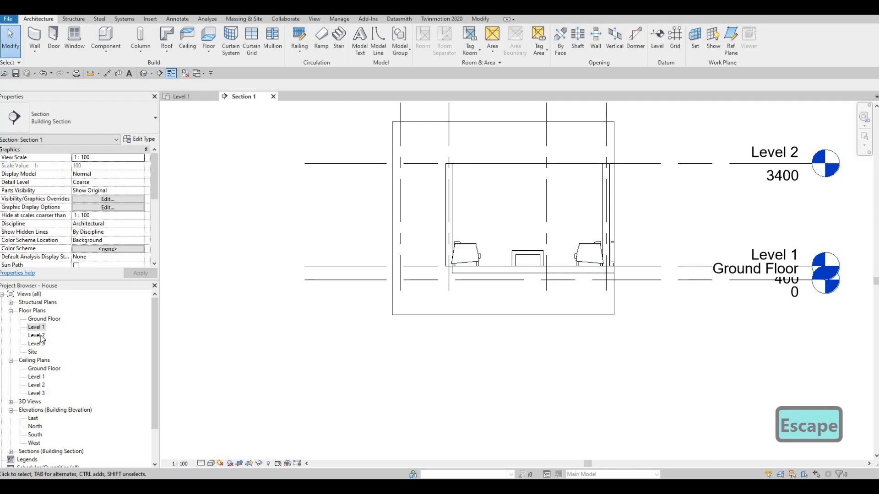
Nudge the Section 1 line on the Level 1 plan three increments to the right, clear of the furniture, and return to the section view.
left_click(183, 98)
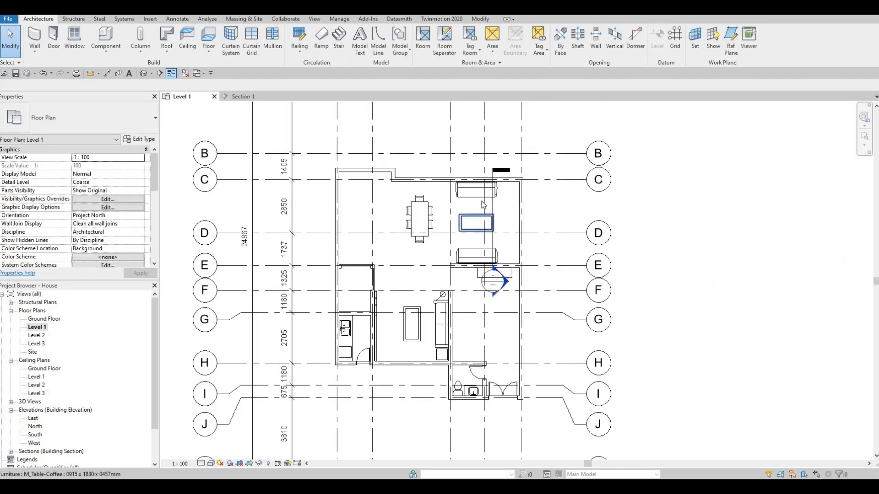
left_click(494, 204)
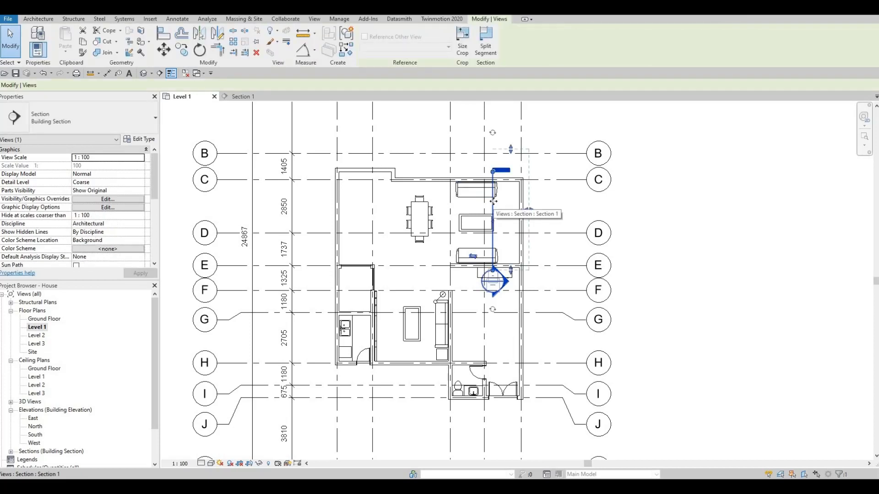
key("Right")
key("Right")
key("Right")
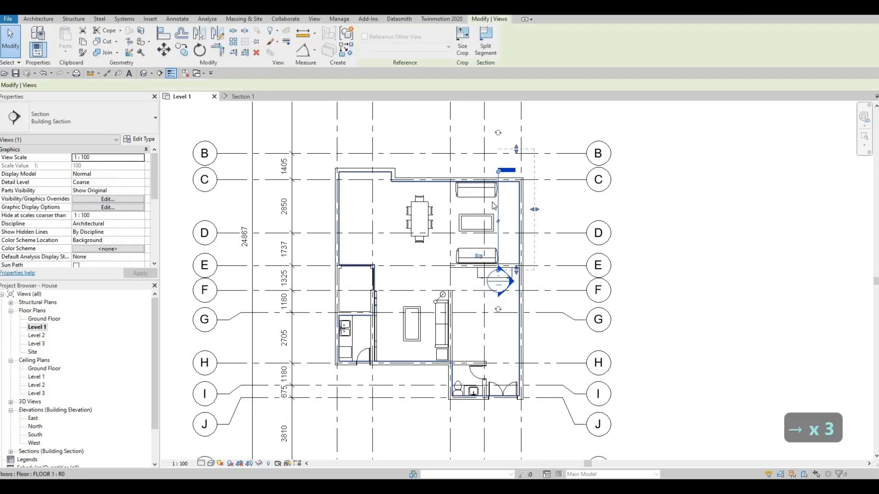
left_click(249, 98)
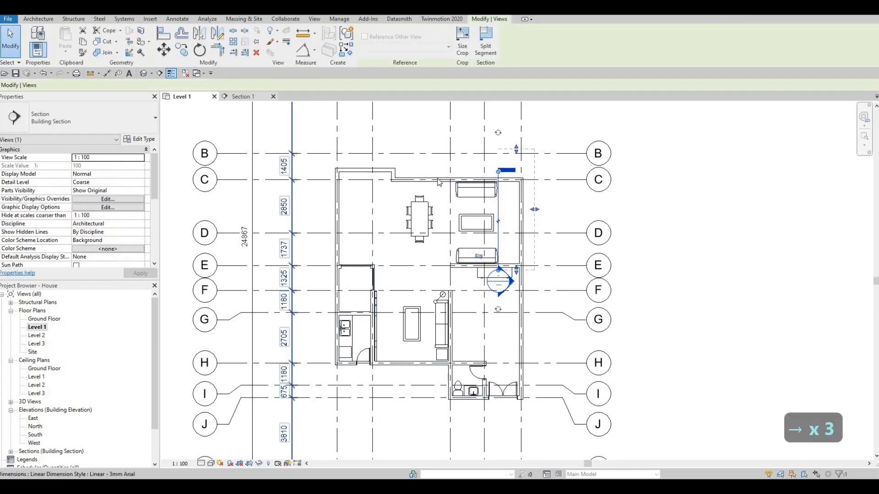
scroll(476, 245, "up", 3)
key("Escape")
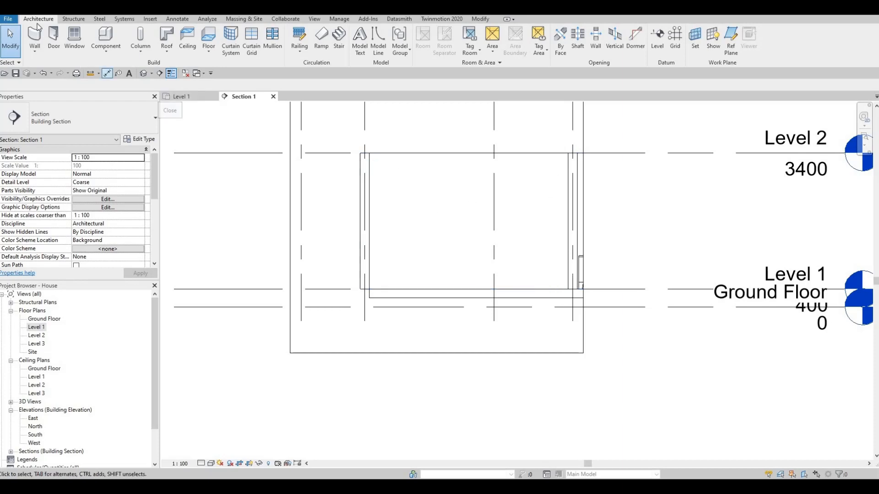
Start an in-place Generic Models component named Generic Models 2 and begin an extrusion with the exterior wall face as work plane.
left_click(106, 51)
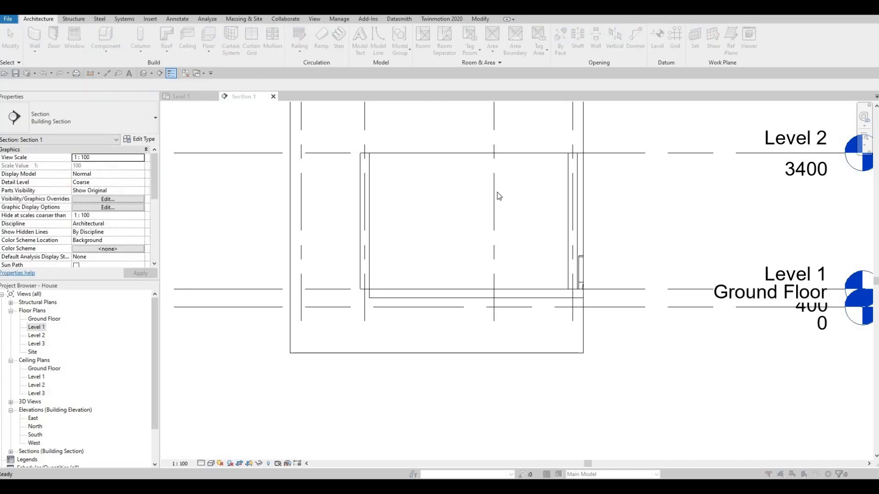
scroll(508, 214, "down", 2)
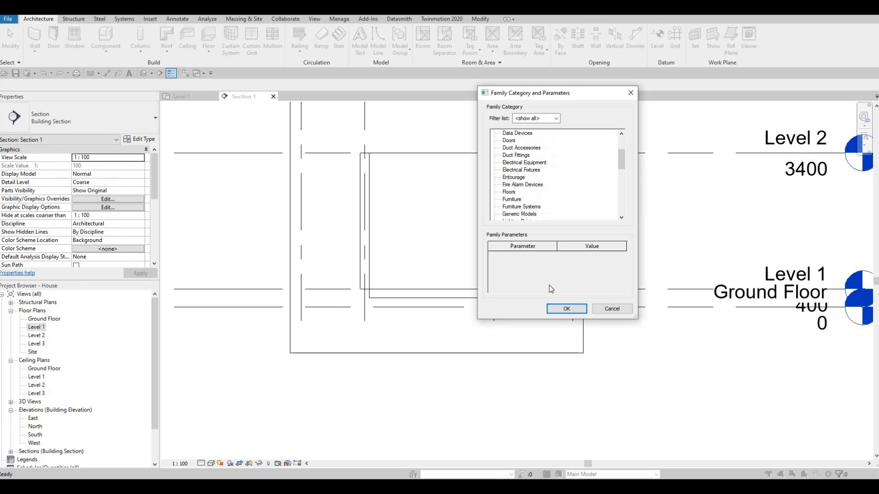
left_click(565, 310)
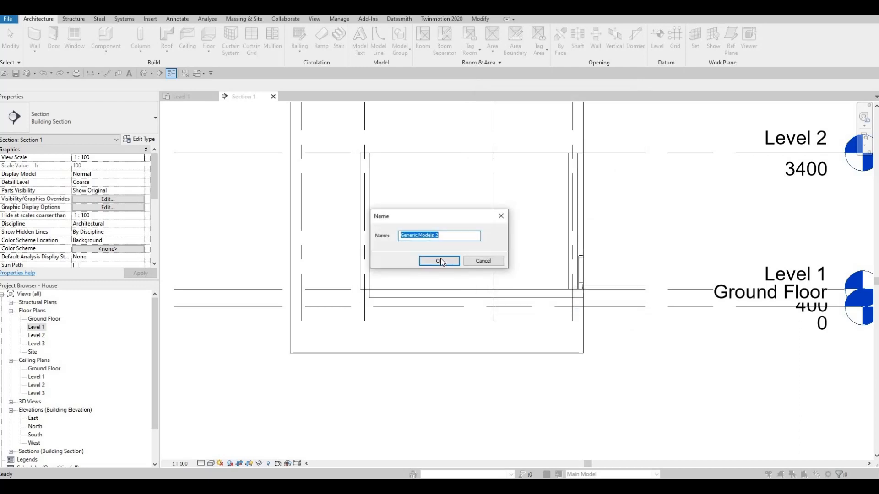
left_click(437, 260)
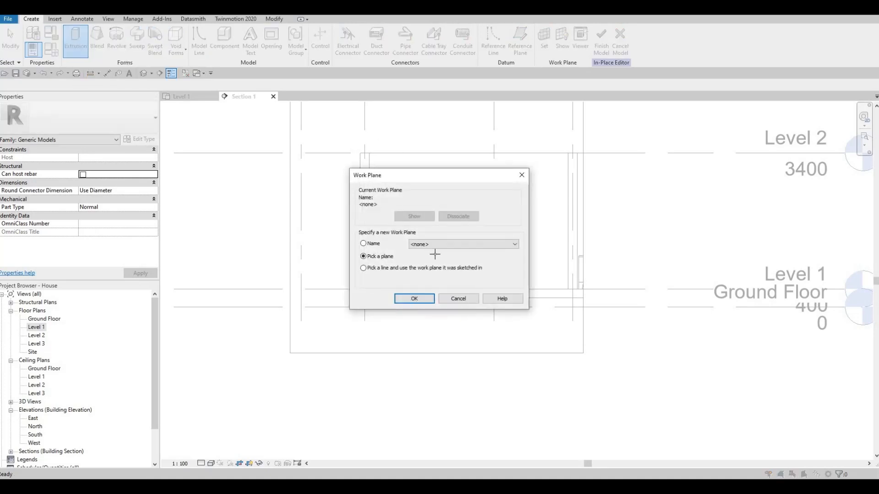
key("Return")
left_click(445, 213)
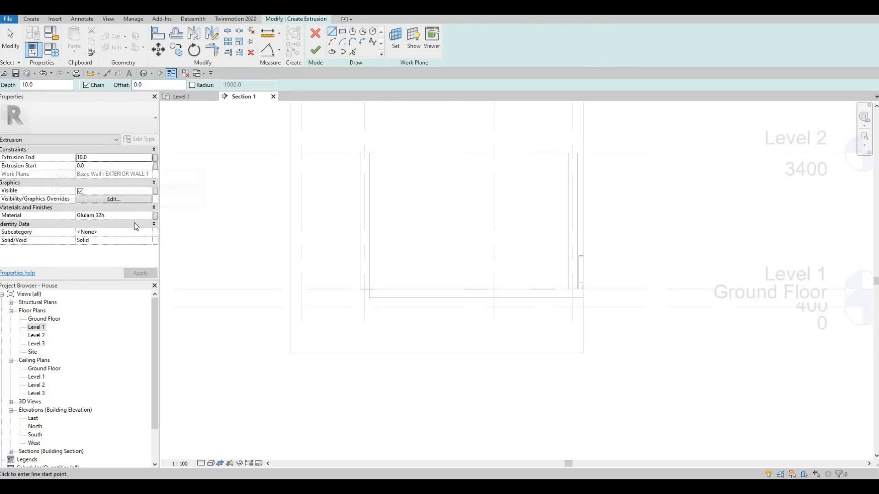
Assign the Glulam 36h material from the AEC Materials Wood library to the extrusion.
left_click(143, 216)
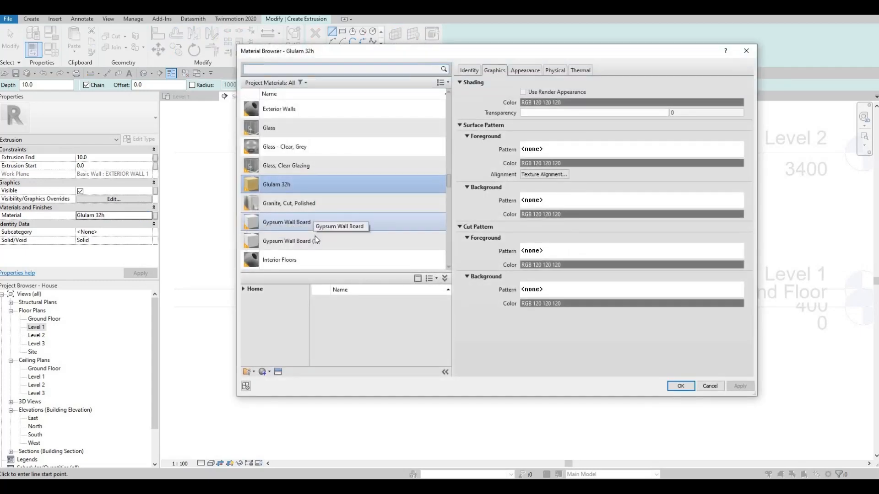
scroll(318, 246, "down", 10)
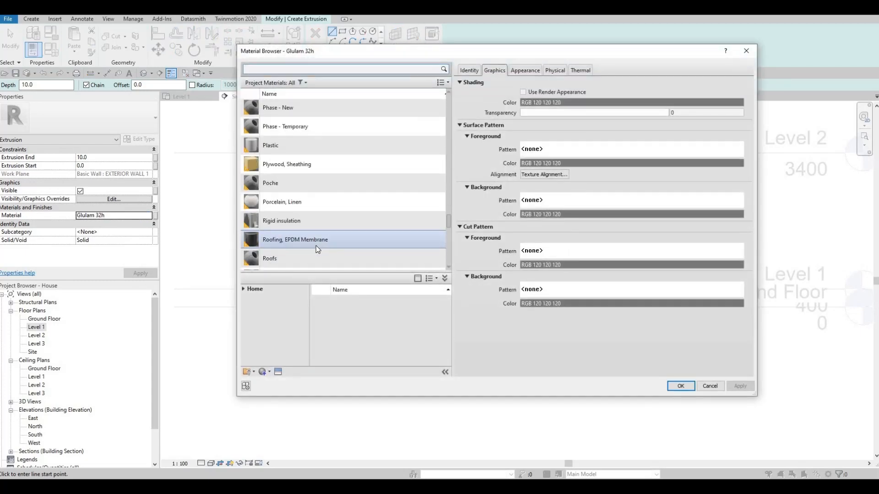
left_click(247, 306)
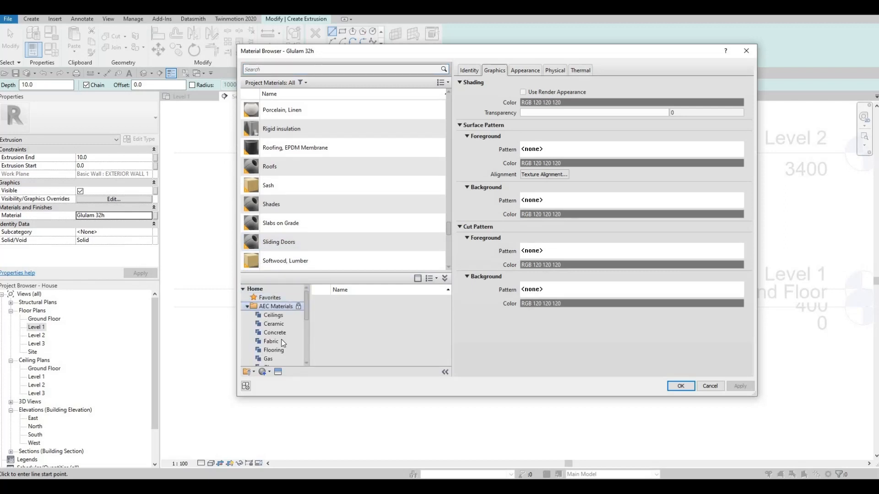
scroll(281, 346, "down", 3)
scroll(279, 343, "down", 1)
left_click(269, 360)
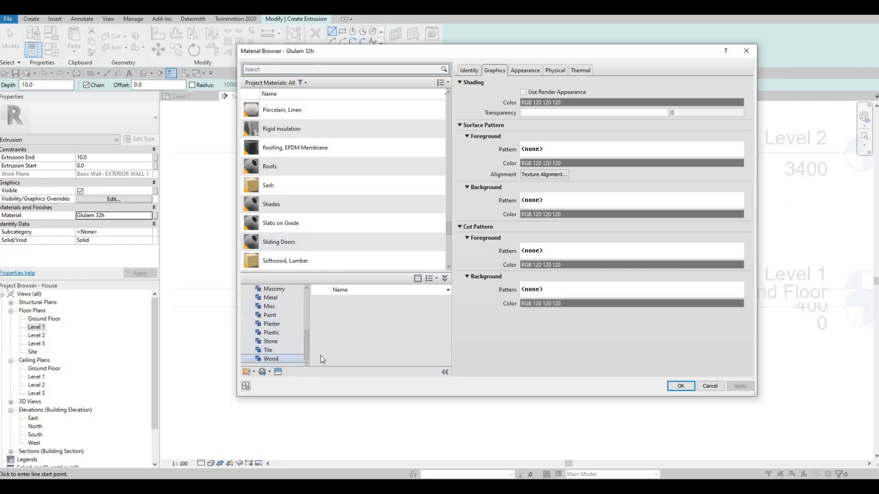
scroll(397, 340, "down", 3)
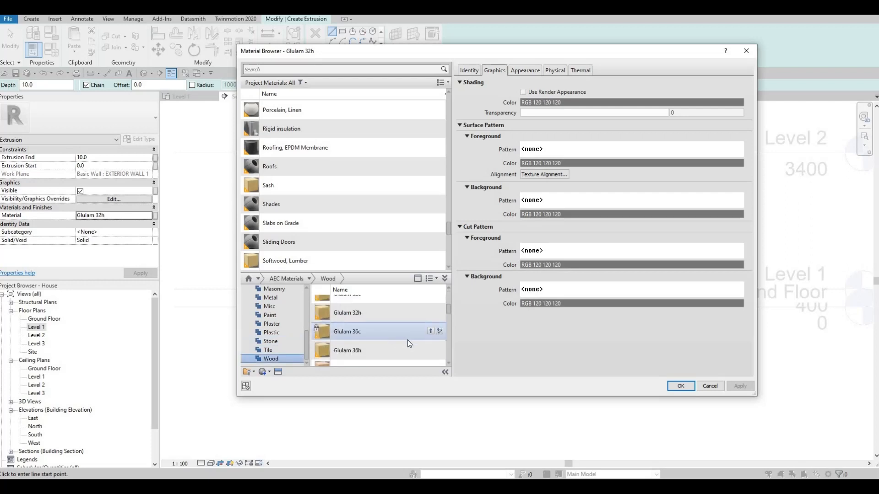
left_click(430, 349)
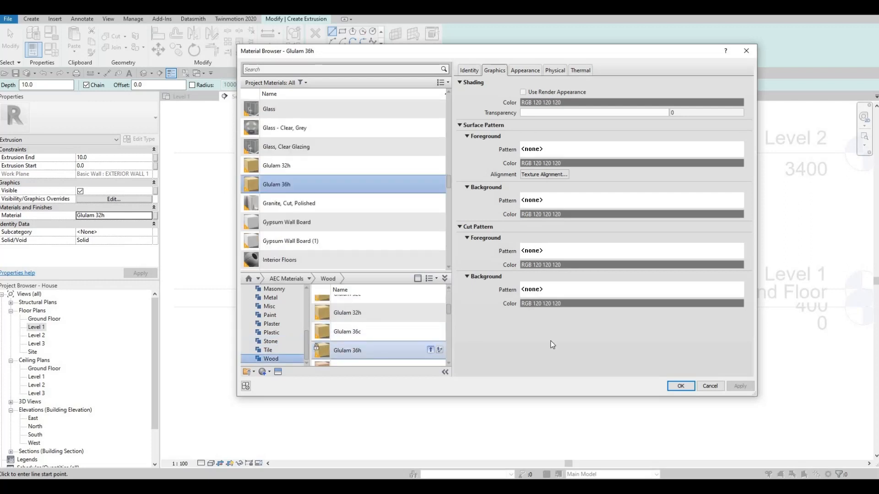
left_click(681, 386)
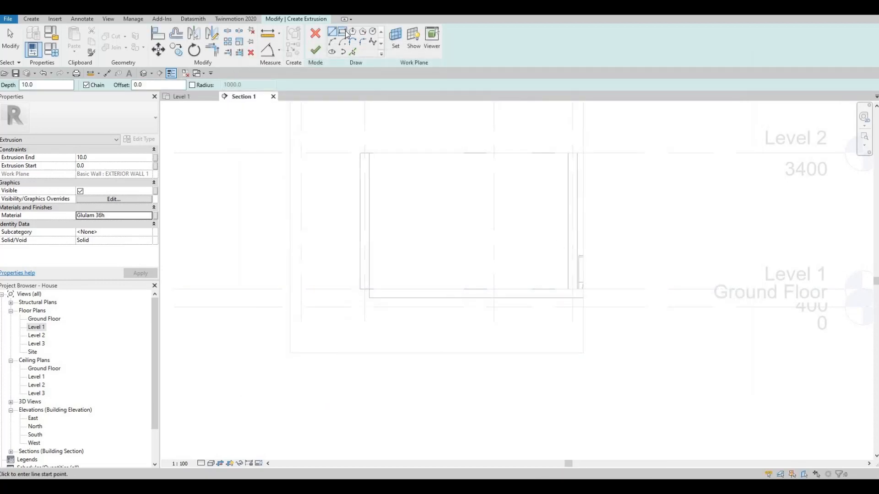
Sketch a rectangle about 4387 by 2702 mm on the wall face, from the inner floor corner to the opposite wall.
left_click(343, 33)
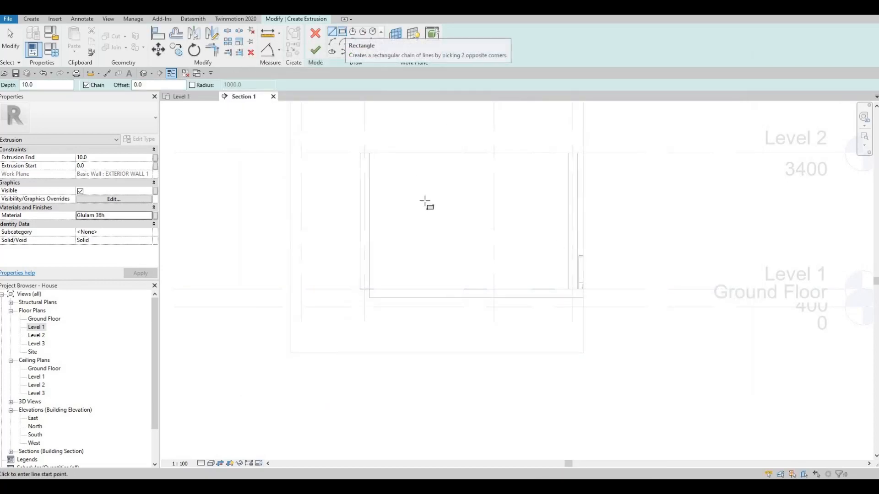
left_click(370, 289)
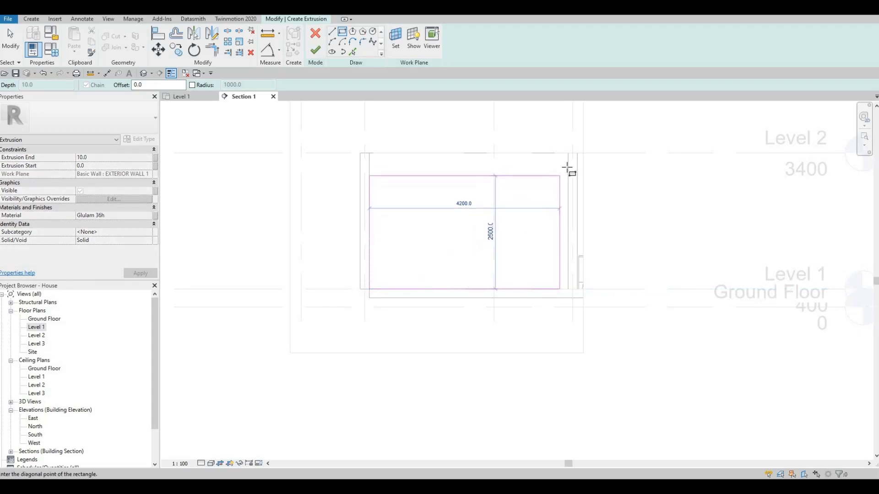
left_click(568, 167)
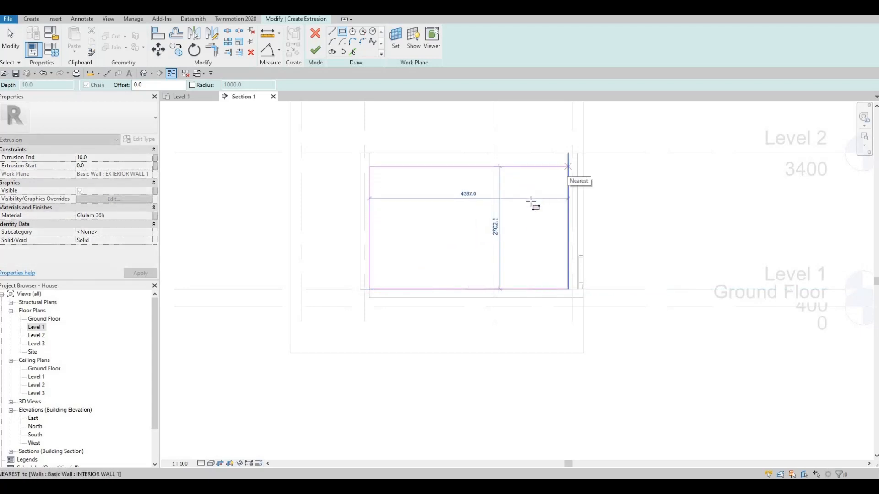
key("Escape")
key("Escape")
key("Escape")
Set the height of the rectangle's upper edge above Level 1 to 2800 mm.
left_click(506, 167)
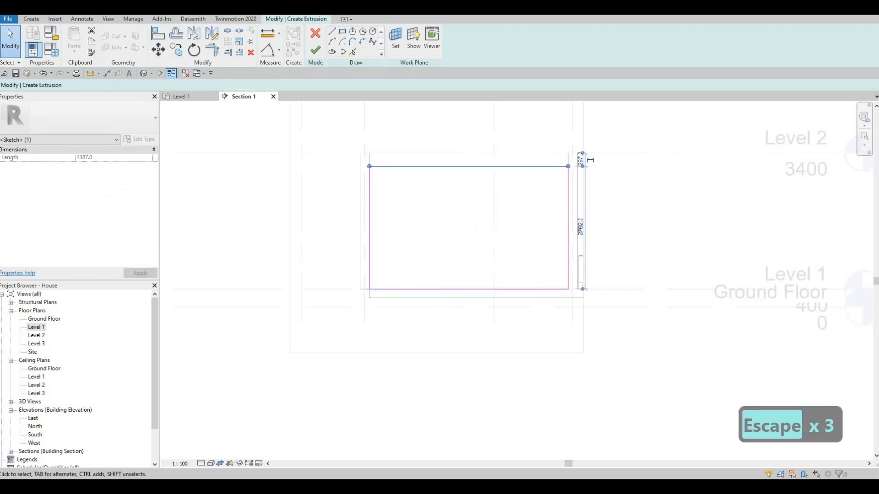
left_click(578, 254)
type("28")
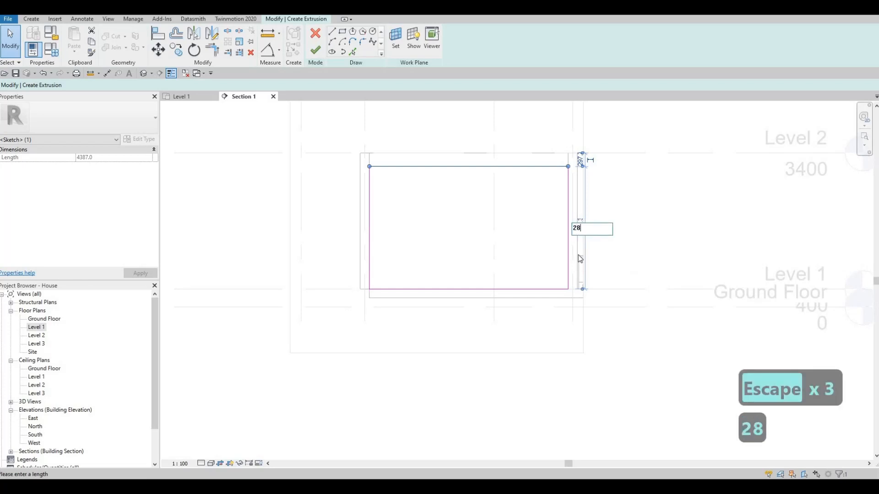
type("00")
key("Return")
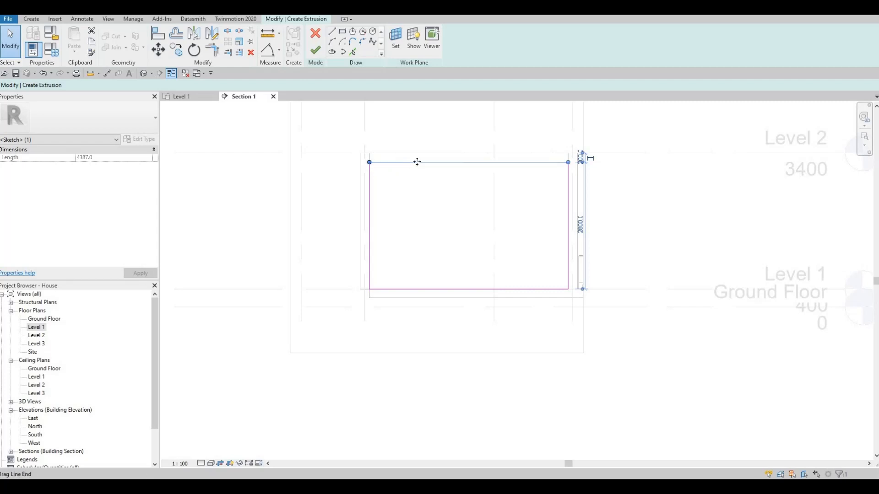
scroll(328, 163, "up", 4)
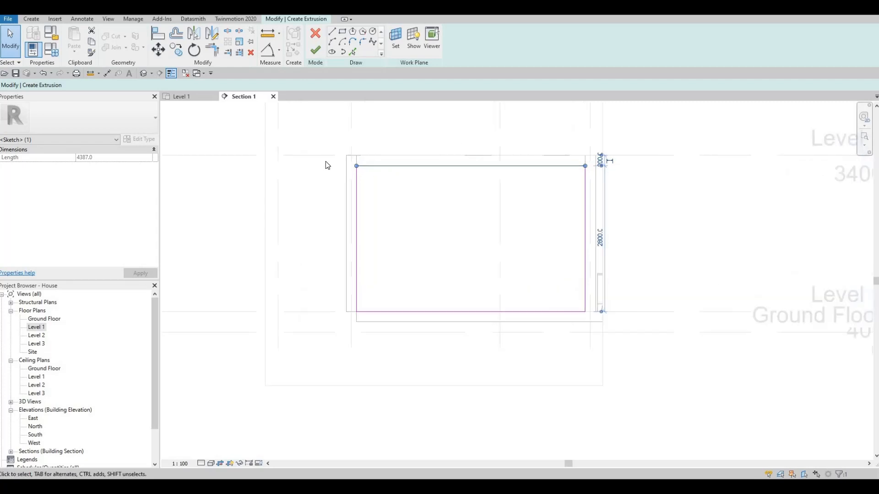
scroll(357, 173, "down", 1)
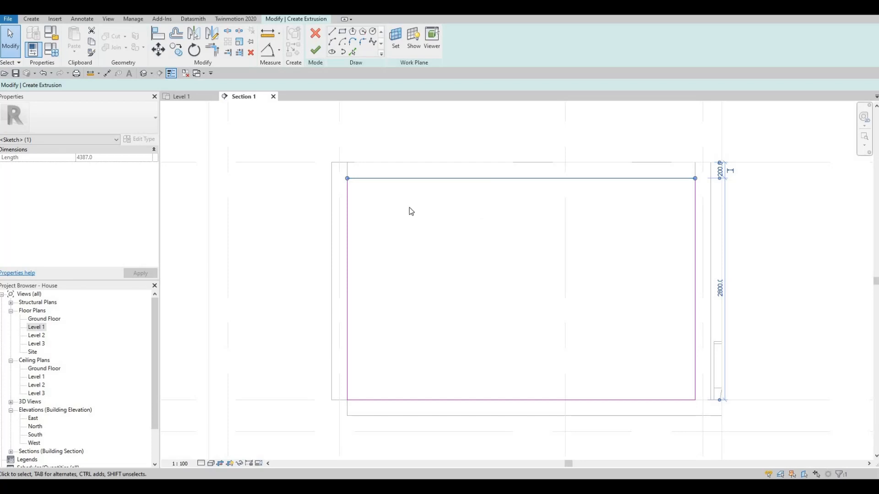
scroll(411, 211, "down", 2)
key("Escape")
key("Escape")
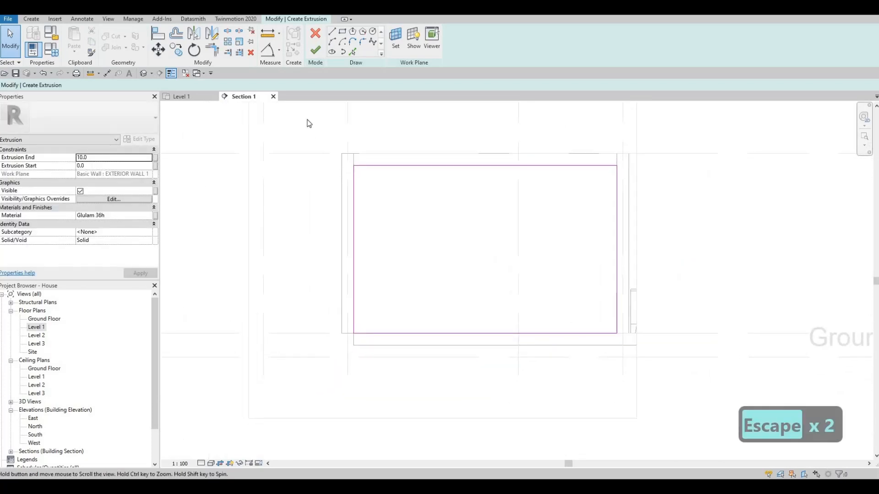
Finish the rectangular sketch as a solid wall panel extrusion with a 10 mm depth and deselect it.
middle_click_drag(309, 123, 304, 129)
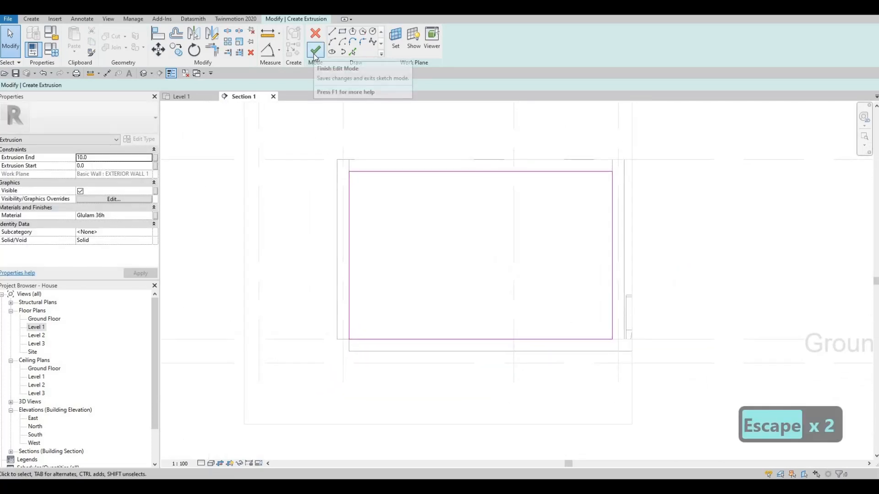
left_click(315, 53)
key("F1")
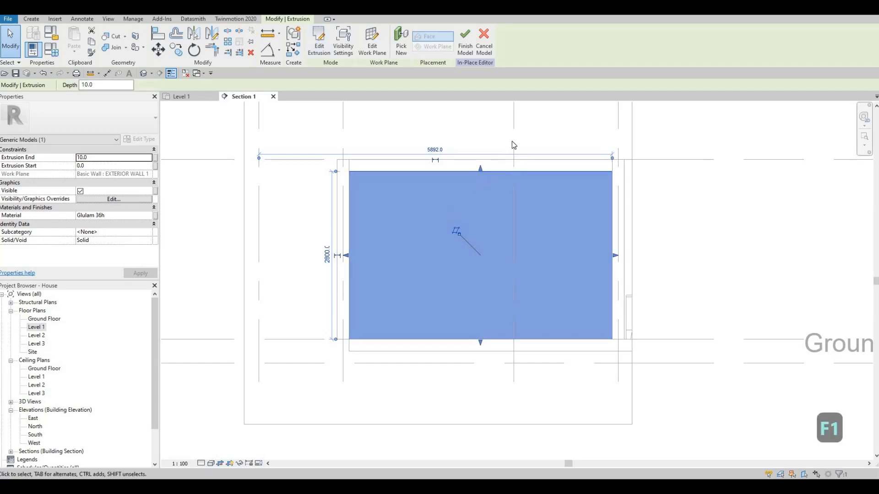
middle_click_drag(445, 216, 469, 201)
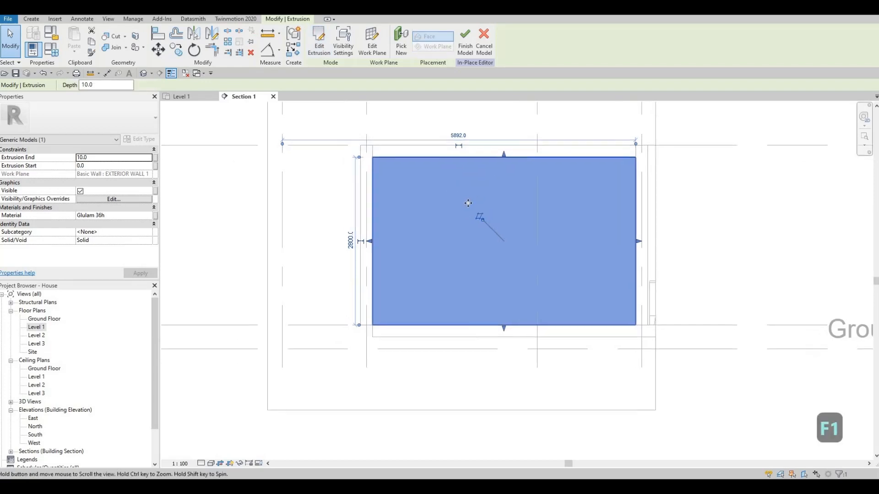
scroll(467, 202, "down", 1)
scroll(412, 192, "down", 1)
middle_click_drag(407, 179, 405, 190)
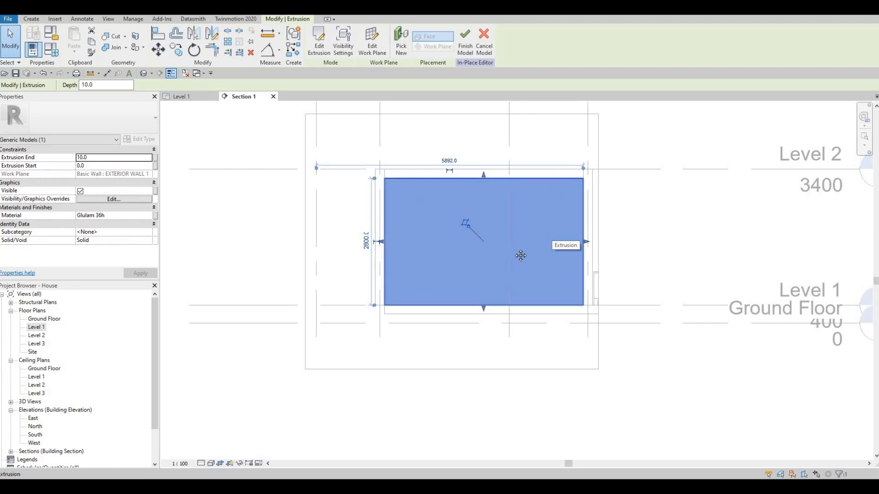
key("Escape")
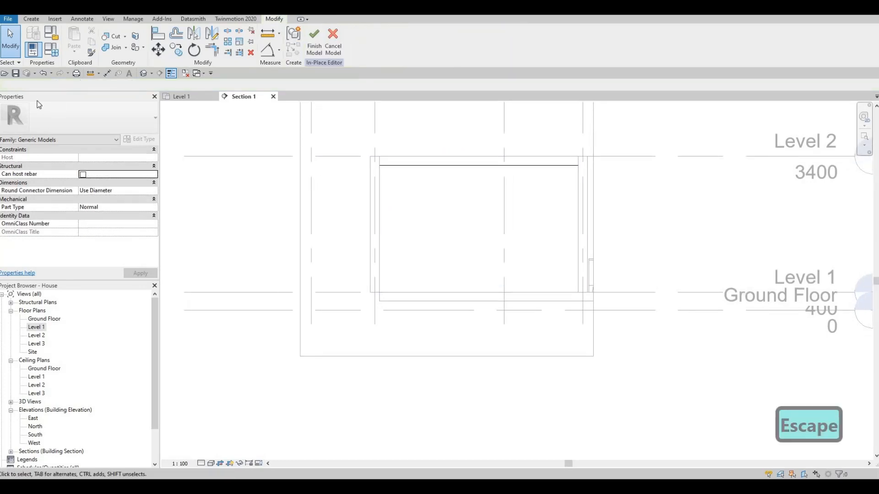
Start a new solid extrusion using the face of the existing wall panel as its work plane.
left_click(31, 18)
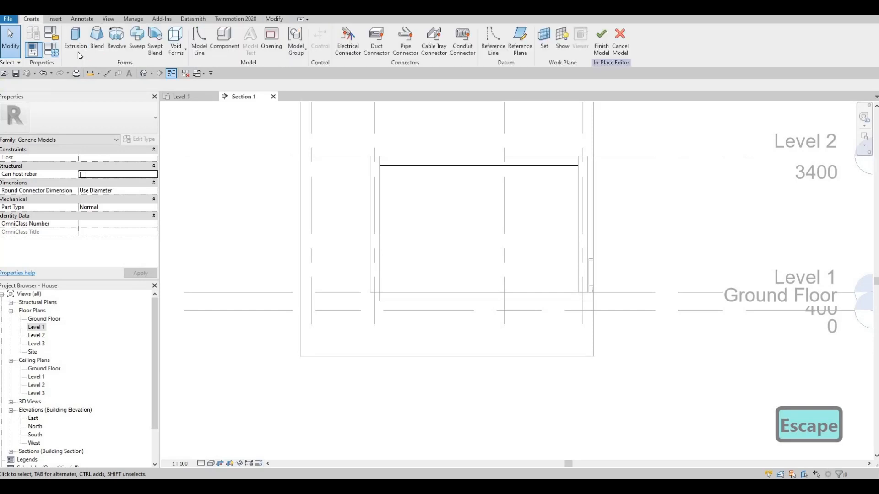
left_click(77, 48)
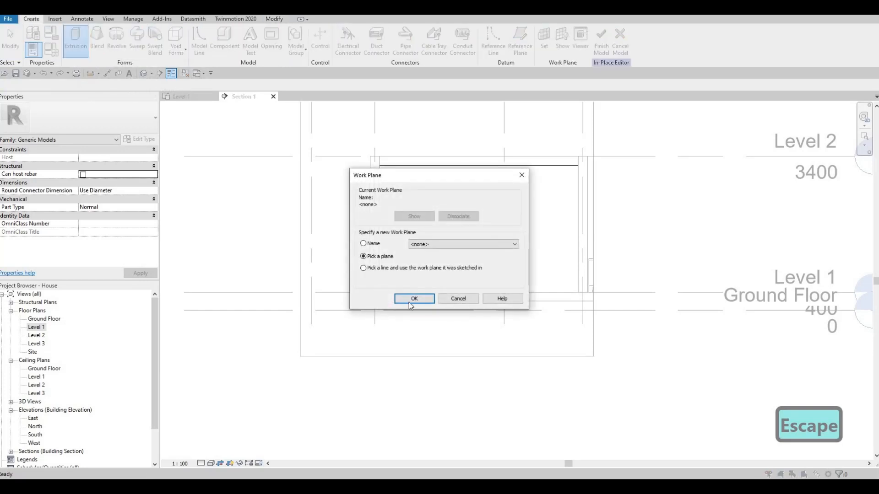
left_click(413, 299)
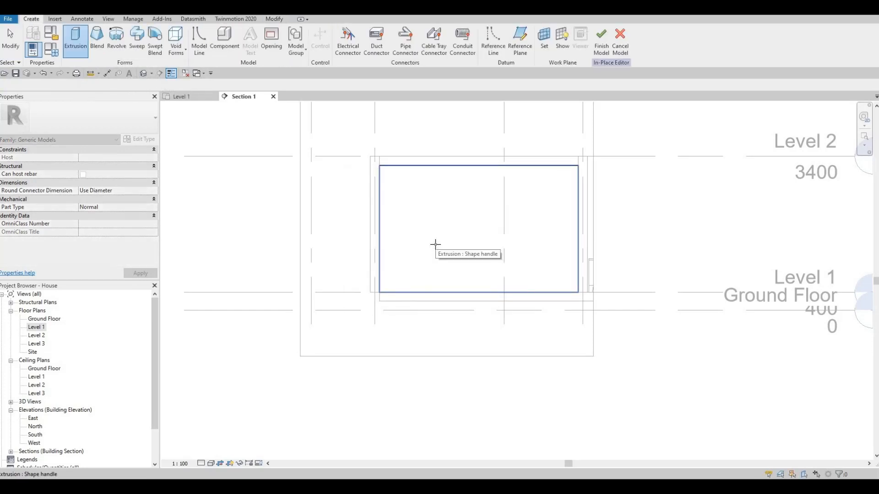
left_click(434, 244)
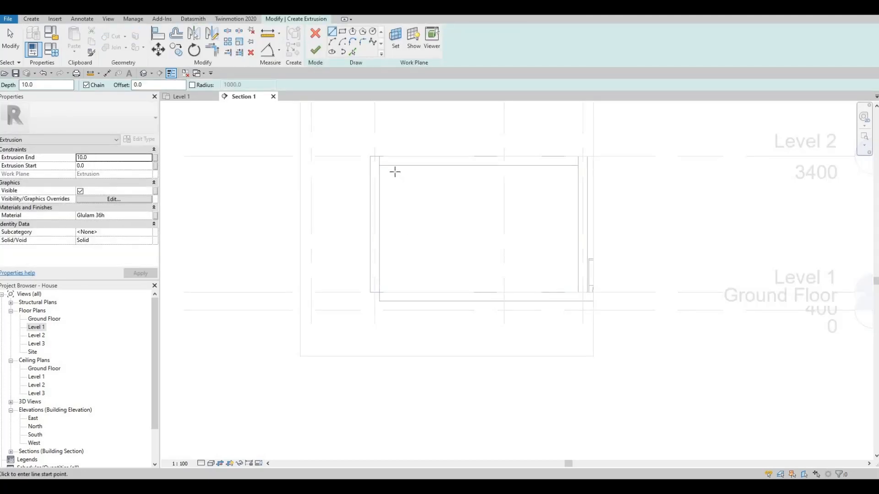
Assign the Glulam 28h material from the AEC Materials Wood library to the new extrusion.
left_click(153, 215)
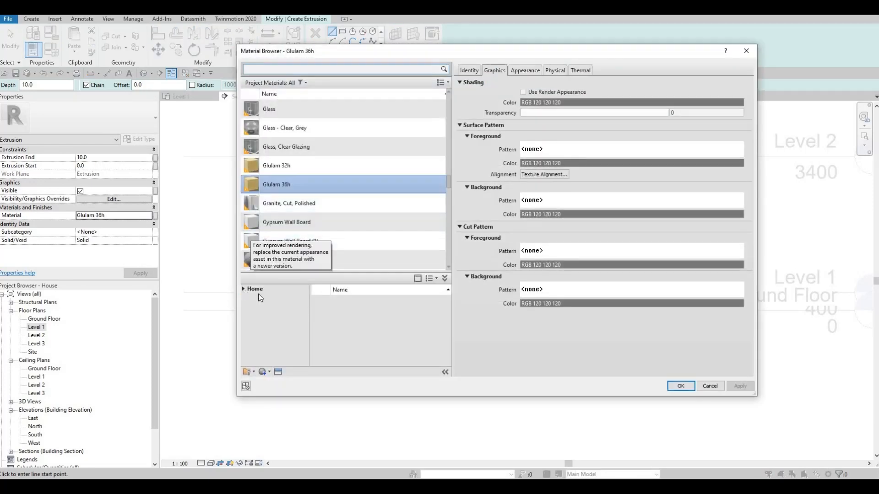
left_click(243, 290)
left_click(248, 306)
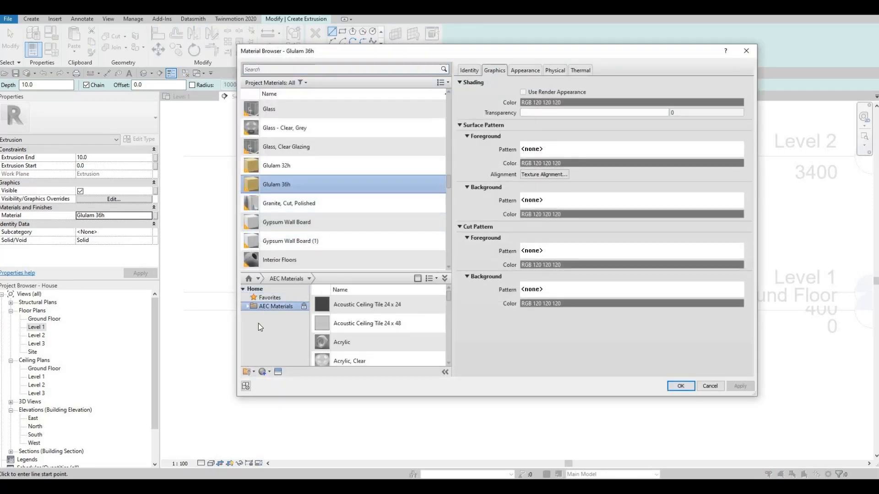
scroll(257, 342, "down", 3)
left_click(269, 358)
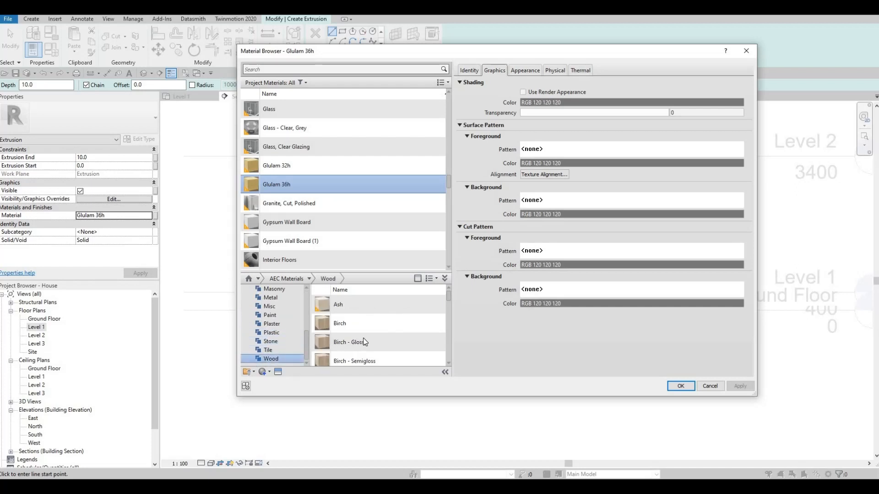
scroll(365, 339, "down", 12)
scroll(425, 351, "up", 2)
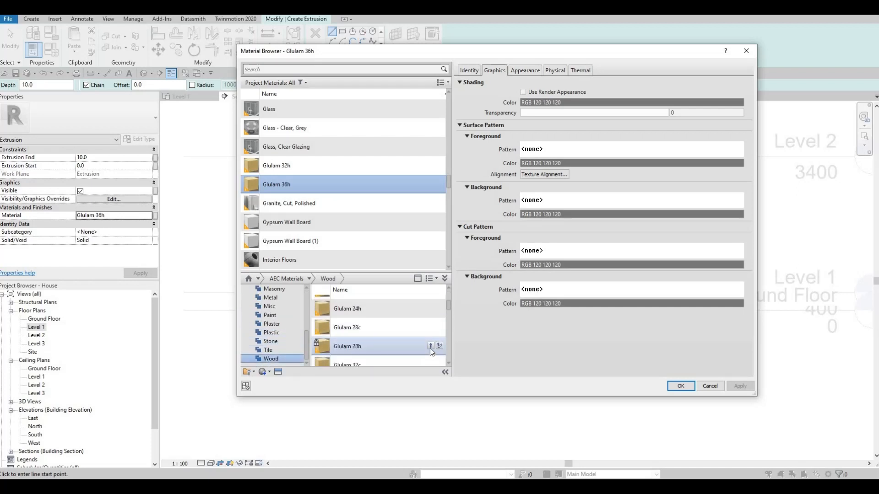
left_click(431, 346)
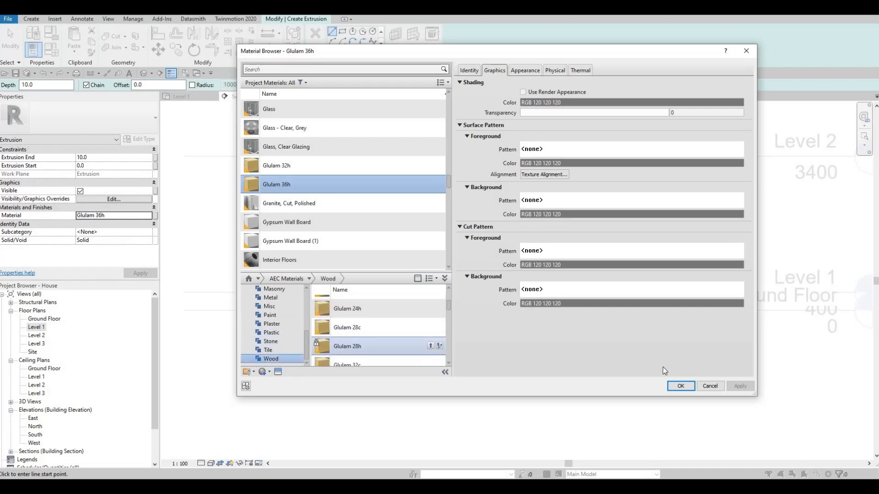
left_click(685, 387)
Set the extrusion end to 450 mm and sketch a rectangle about 900 by 2800 mm from the panel's upper-left corner down to Level 1.
left_click(343, 32)
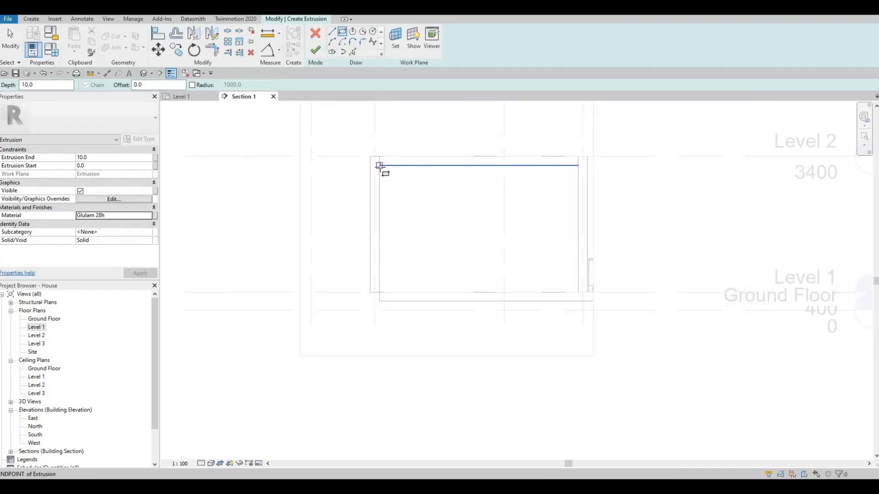
left_click(94, 157)
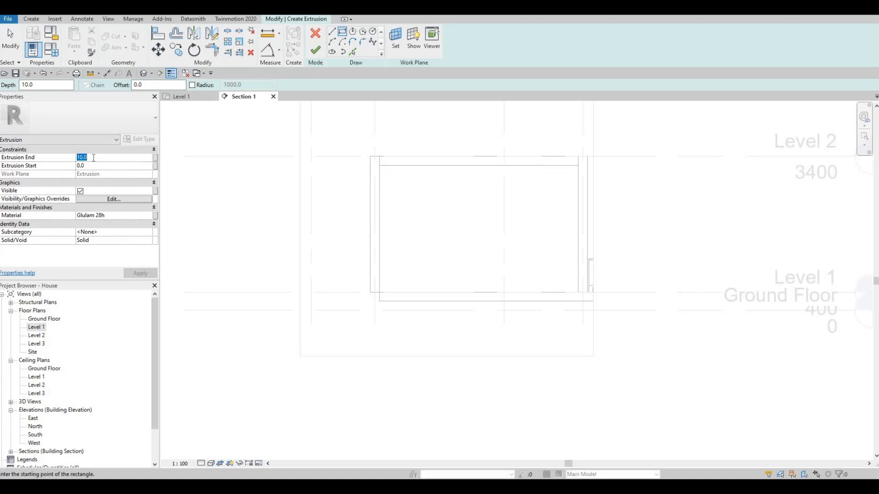
type("450")
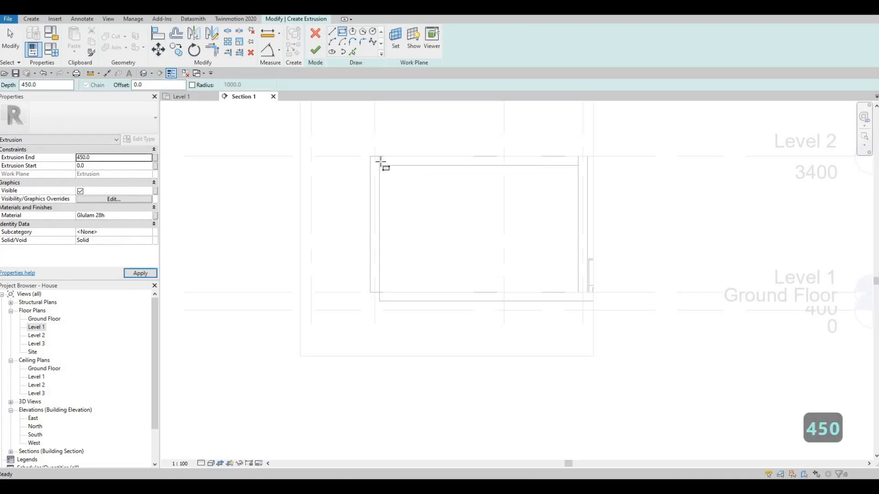
left_click(415, 249)
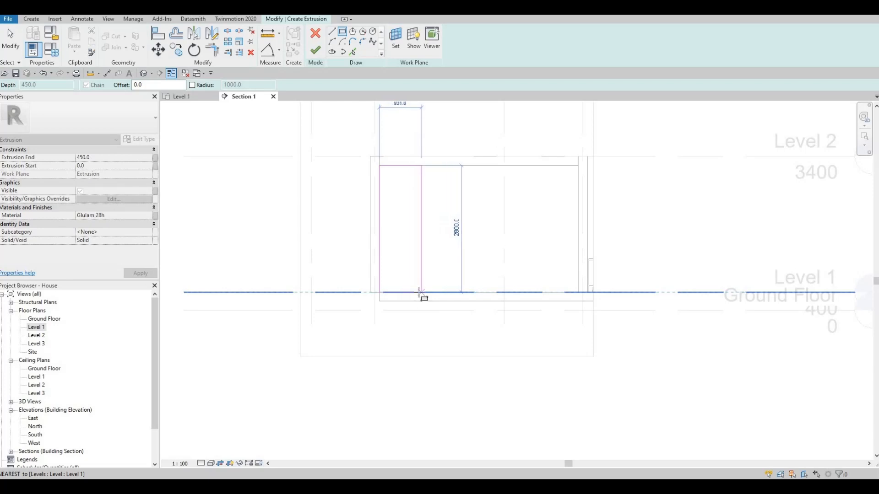
left_click(419, 293)
key("Escape")
scroll(399, 197, "up", 1)
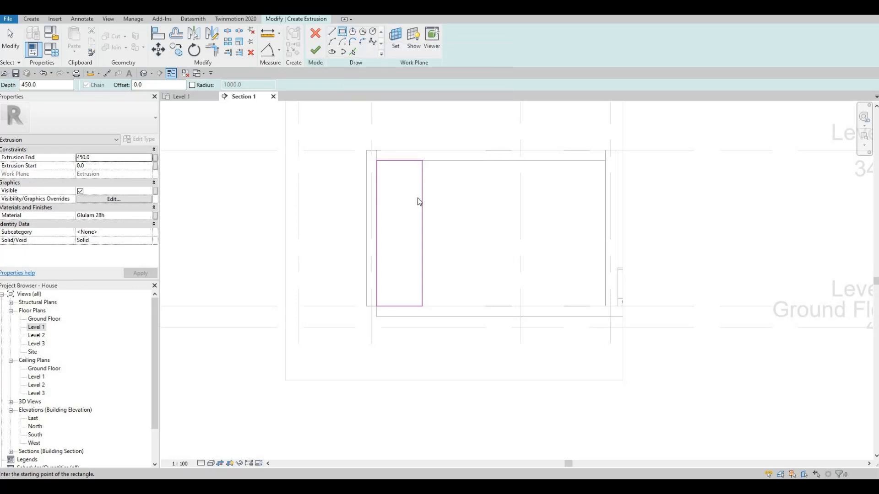
key("Escape")
key("Escape")
Shift the rectangle's vertical edges so it becomes narrower and stands clear of the adjoining side wall.
key("Tab")
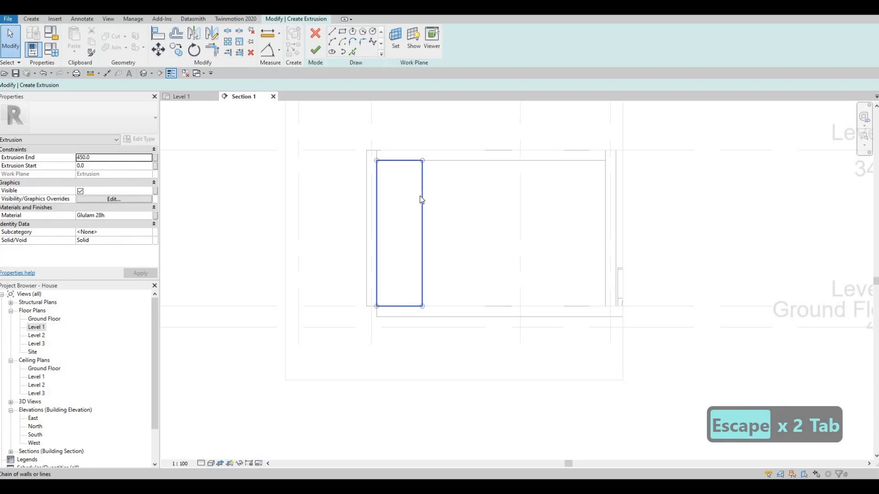
left_click(422, 199)
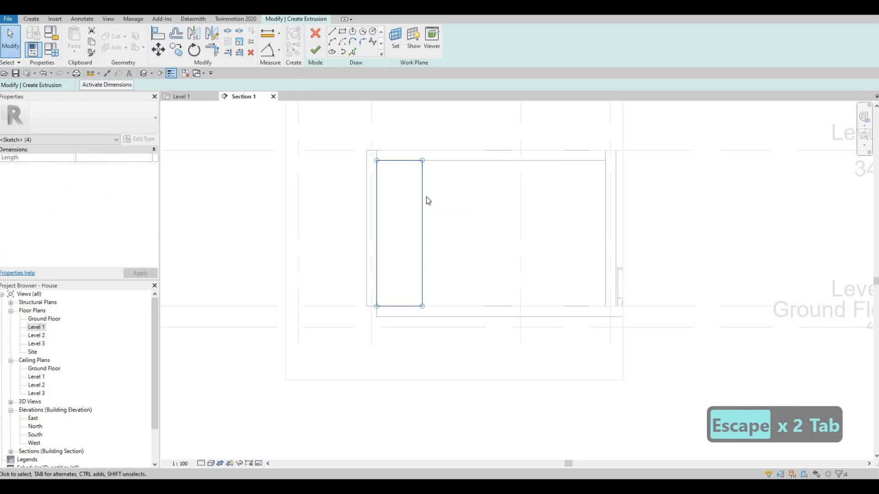
key("Escape")
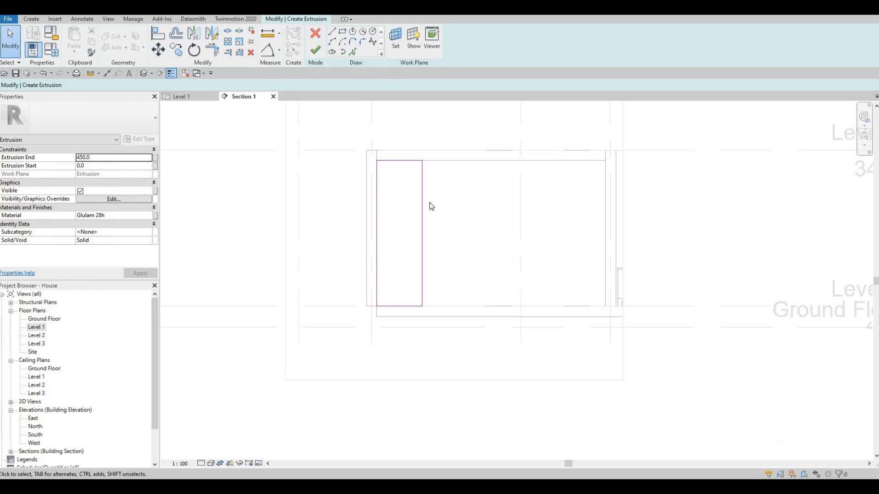
left_click(419, 194)
left_click(395, 194)
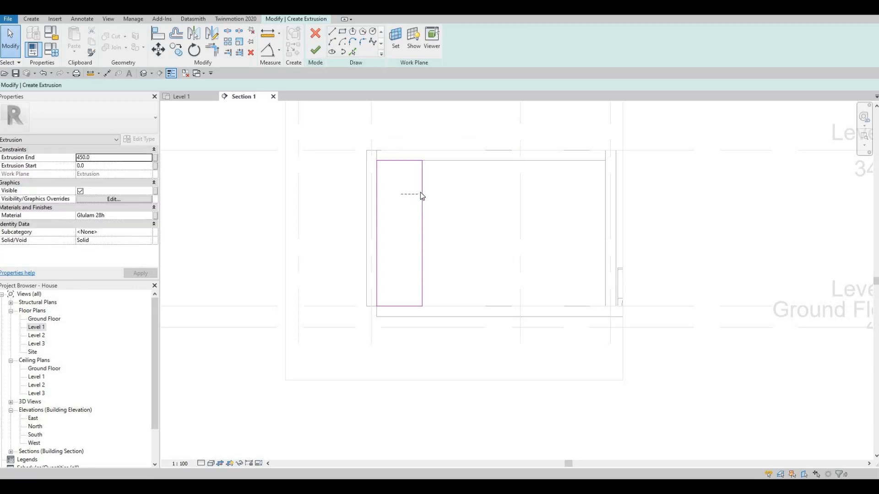
key("Escape")
mouse_move(424, 191)
left_mouse_down()
mouse_move(388, 193)
mouse_move(428, 193)
mouse_move(392, 190)
mouse_move(410, 198)
left_mouse_up()
left_click(376, 190)
key("Escape")
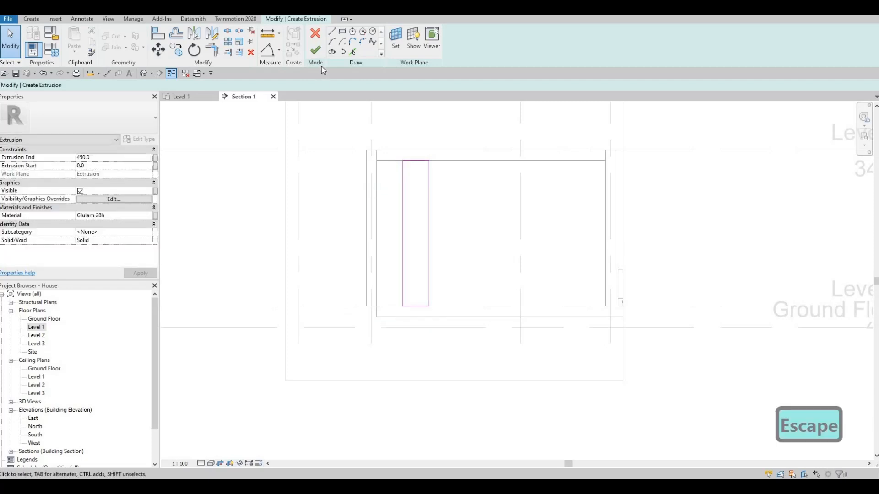
Move the rectangle's right edge outward to set its width to 600 mm.
left_click(429, 196)
key("Right")
key("Right")
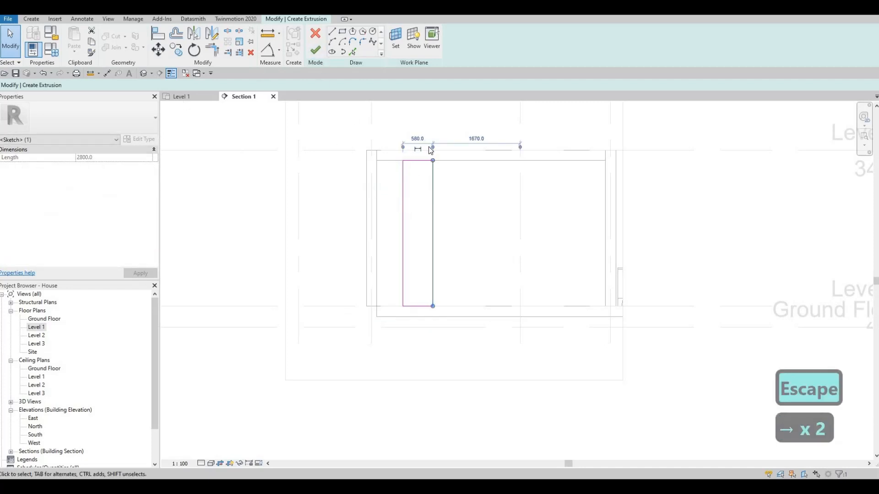
left_click(417, 137)
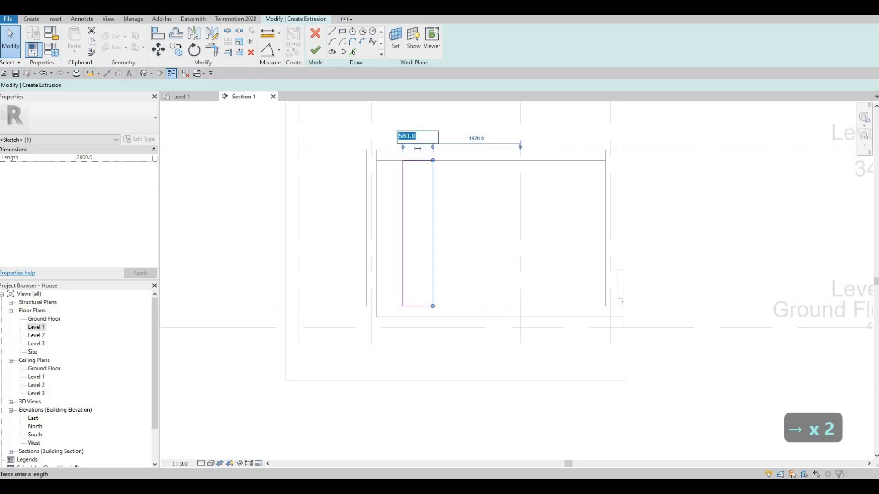
type("600")
key("Return")
key("Escape")
key("Escape")
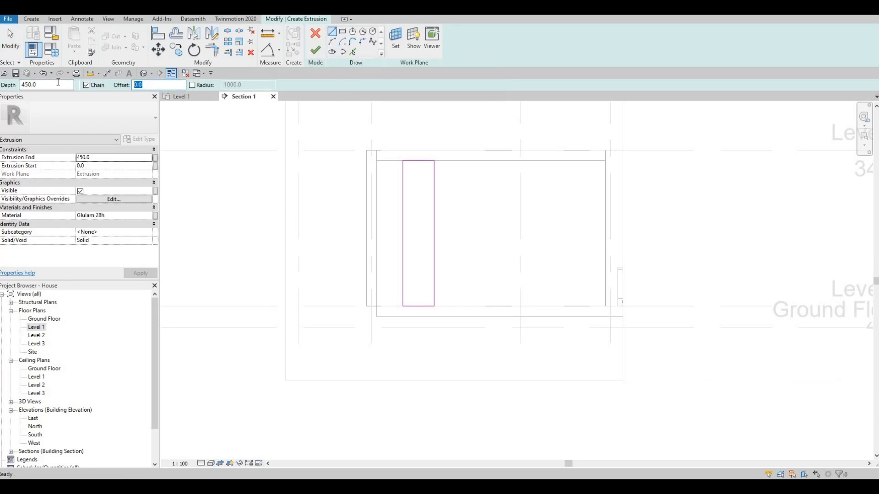
Sketch a second rectangle inside the first with a 25 mm inward offset, ending short of the outer lower edge.
type("25")
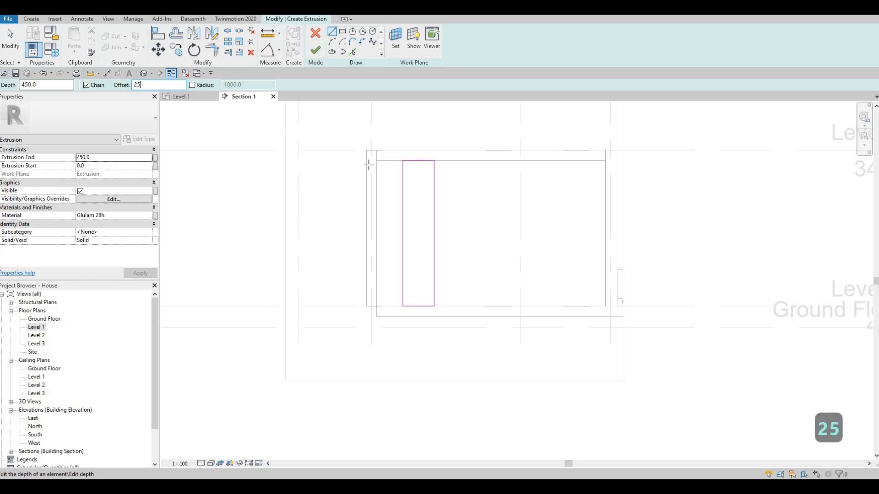
left_click(403, 160)
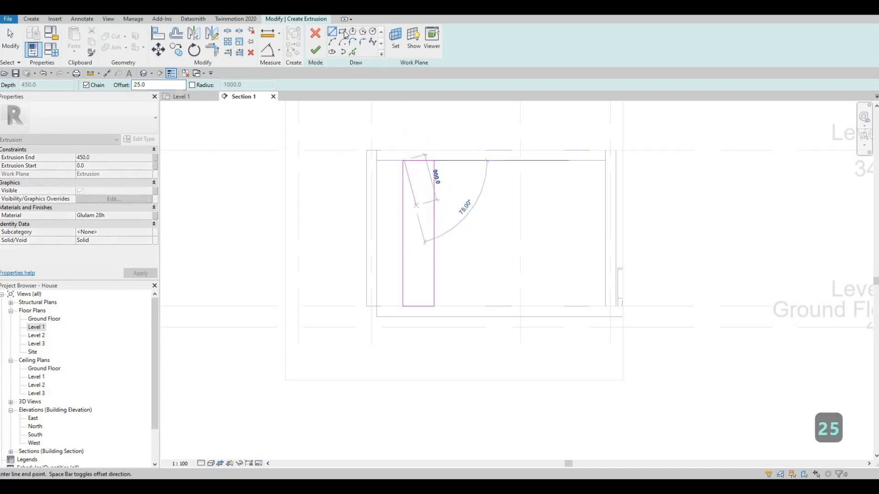
key("Escape")
left_click(403, 160)
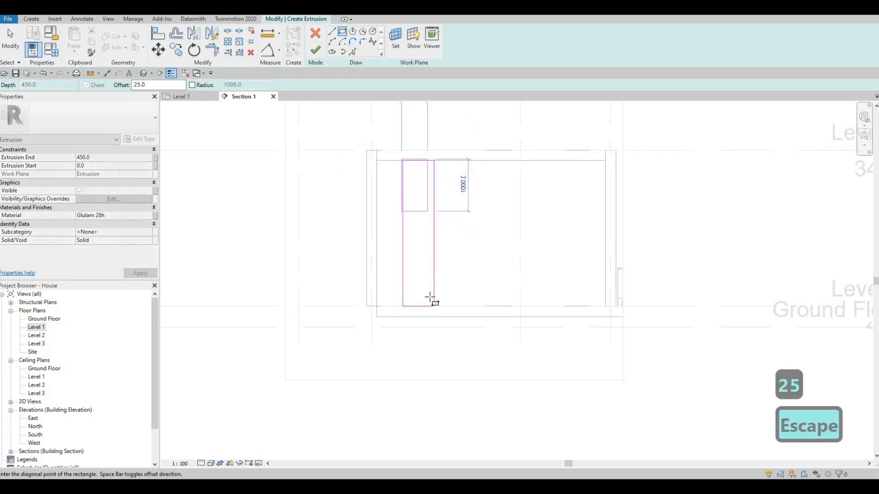
key("space")
scroll(435, 310, "up", 2)
scroll(442, 322, "up", 2)
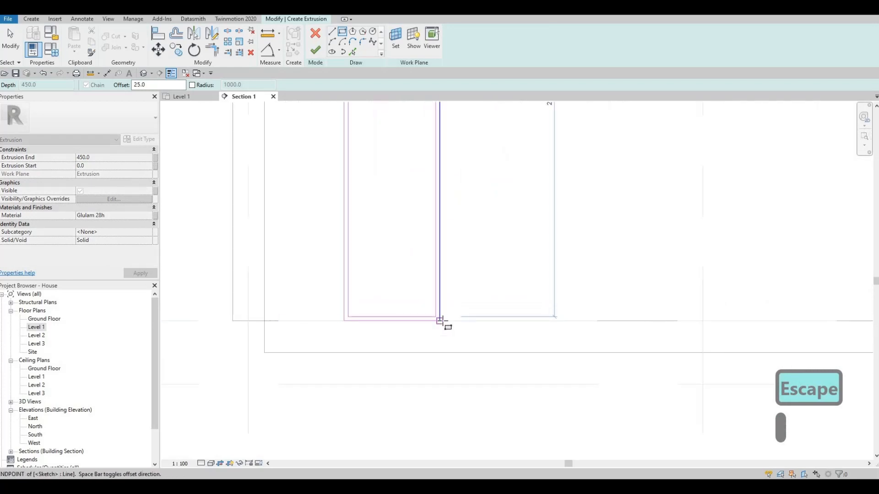
left_click(432, 293)
key("Escape")
key("Escape")
key("Escape")
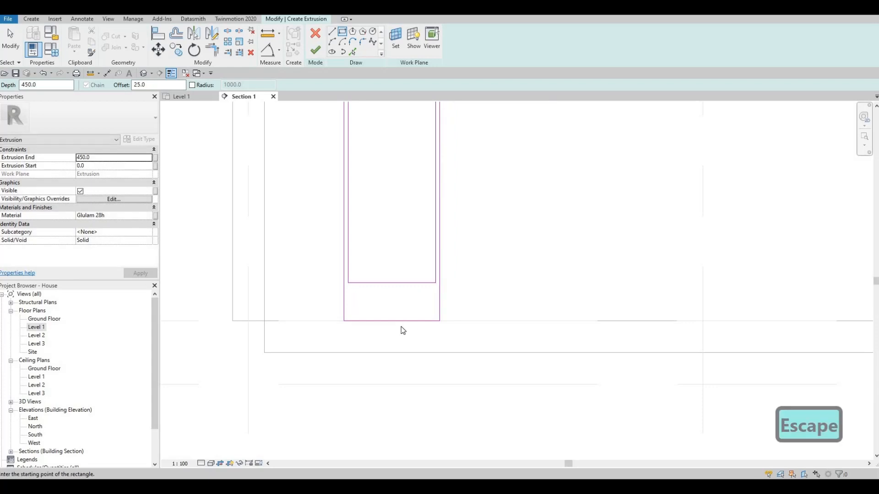
Raise the outer rectangle's lower edge and set its distance to the inner rectangle's lower edge to 25 mm.
left_click_drag(402, 323, 412, 295)
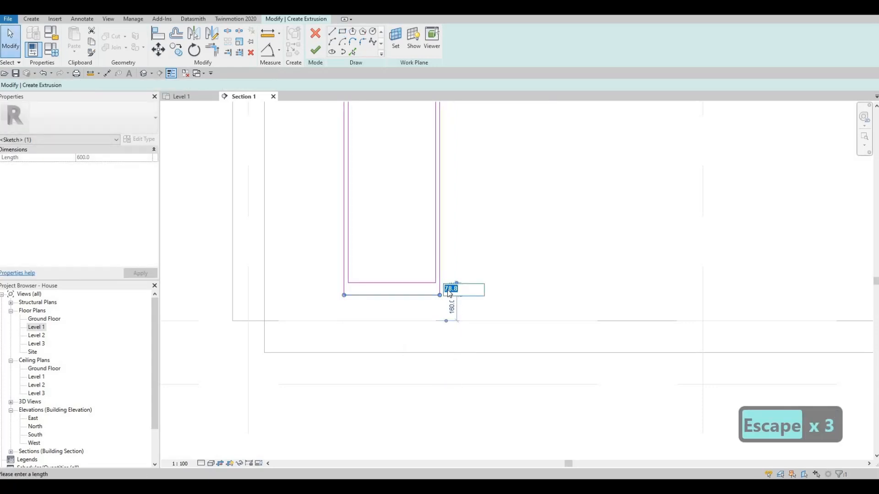
type("25")
key("Return")
key("Escape")
scroll(325, 260, "down", 1)
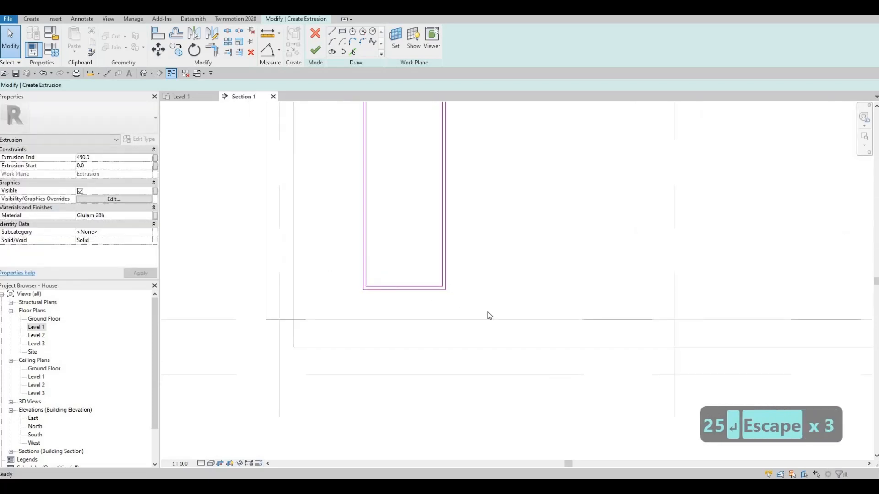
Move the lower edges of both rectangles up together to raise the frame's base further above the floor.
left_click_drag(312, 258, 490, 313)
key("Up")
key("Up")
key("Up")
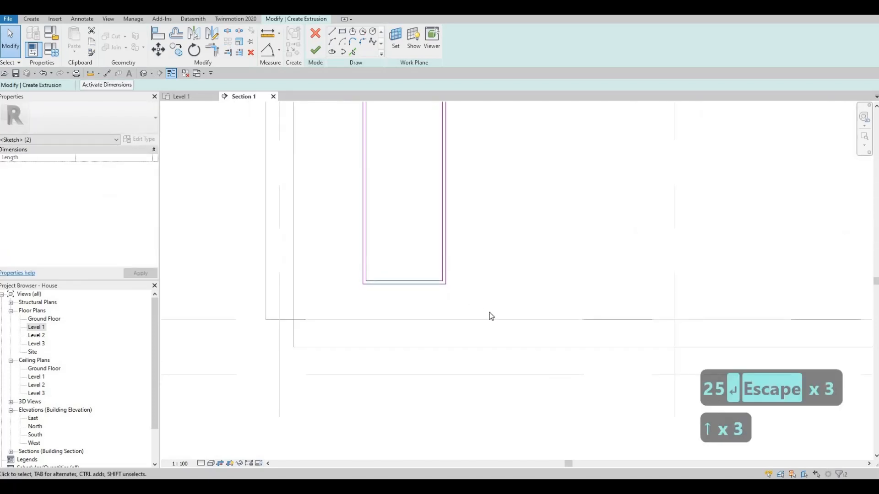
key("Up")
key("Up")
key("Up")
key("Up")
key("Up")
key("Up")
key("Up")
key("Up")
key("Up")
key("Up")
key("Up")
key("Up")
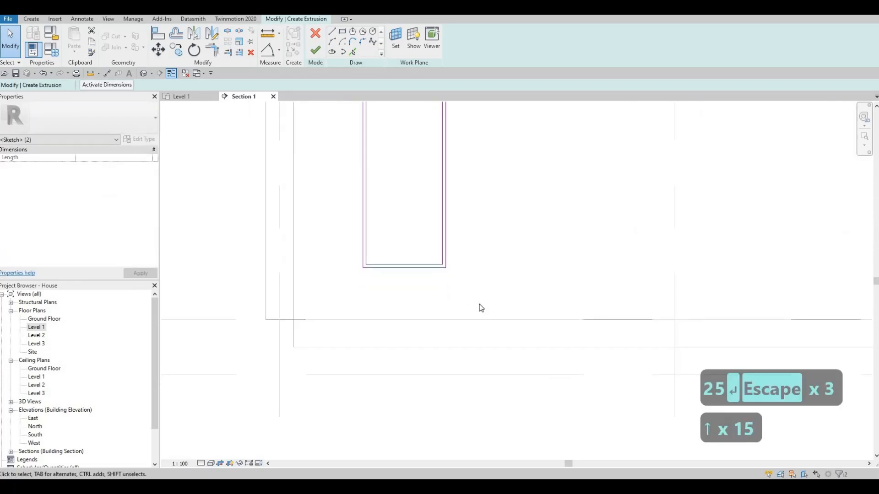
key("Up")
key("Up")
key("Escape")
Sketch a horizontal line between the inner rectangle's vertical edges, about 320 mm below its upper edge, with zero offset.
scroll(480, 279, "down", 3)
scroll(470, 288, "up", 1)
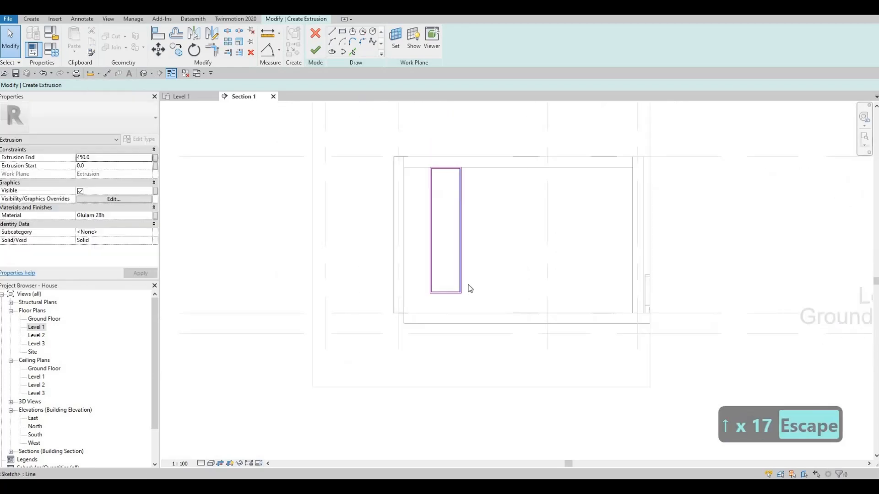
scroll(470, 288, "up", 1)
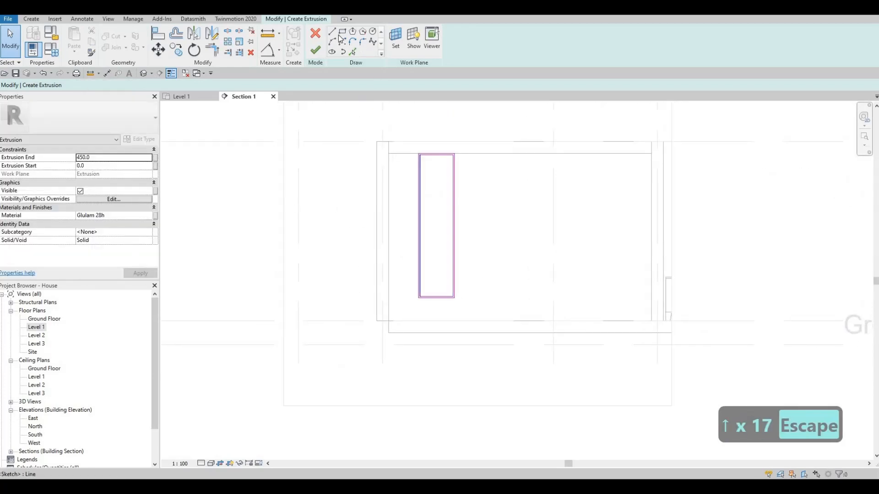
key("l")
key("i")
scroll(425, 174, "up", 2)
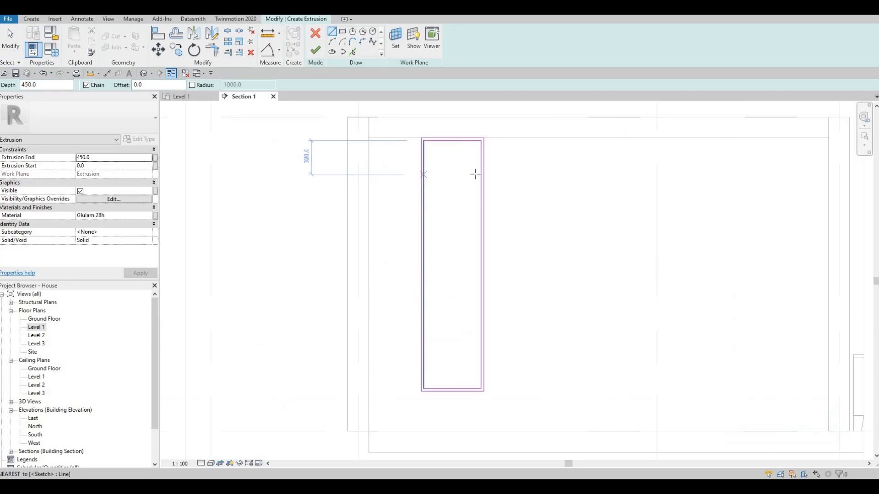
left_click(479, 174)
left_click(423, 174)
key("Escape")
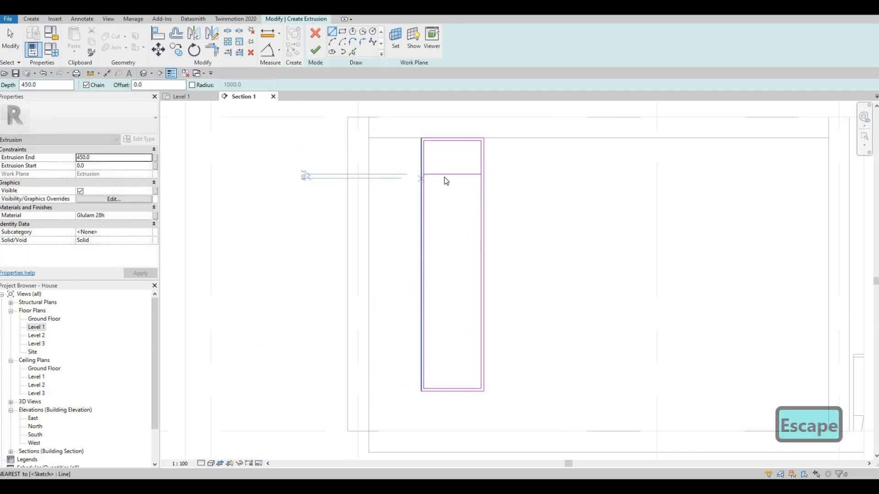
Copy the horizontal shelf line 25 mm downward to form the shelf's underside.
key("Escape")
key("Escape")
scroll(446, 174, "up", 2)
left_click(447, 172)
key("c")
key("o")
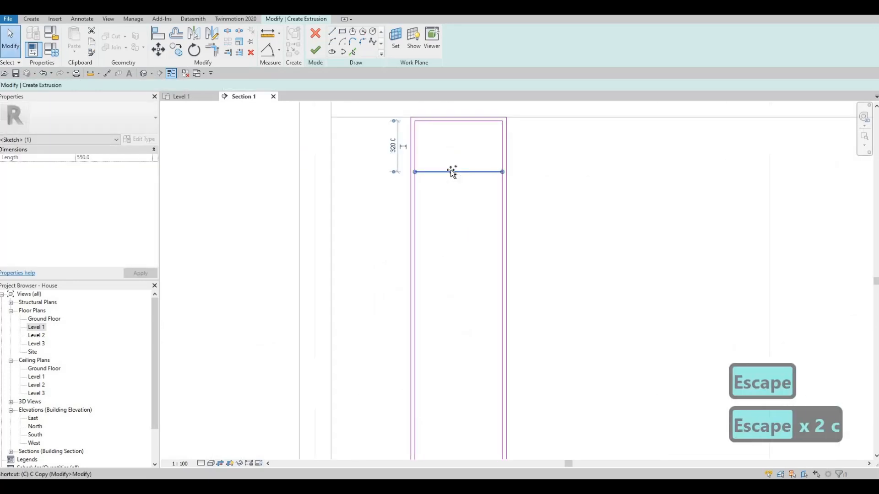
left_click(450, 172)
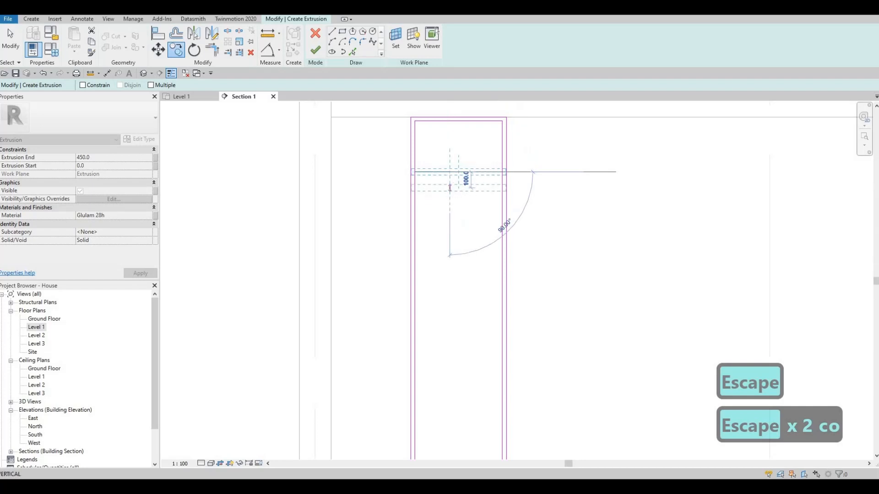
type("25")
key("Return")
key("Escape")
key("Escape")
key("Escape")
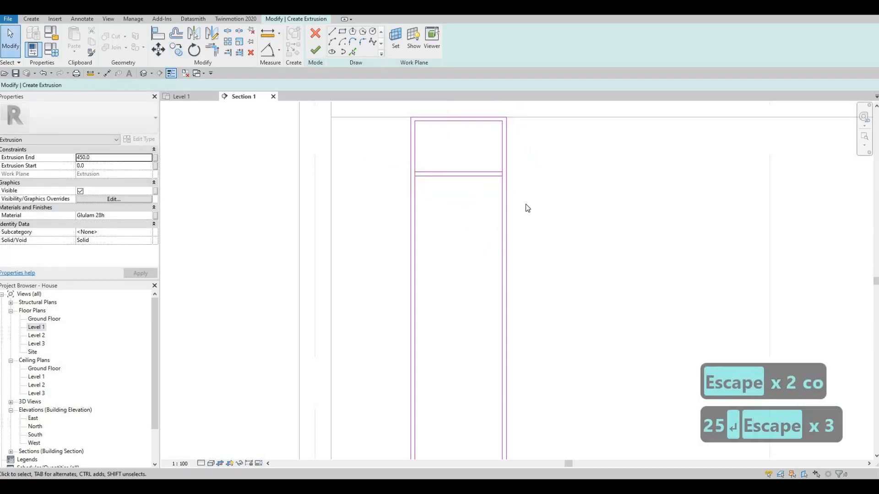
key("Escape")
Copy both shelf lines downward, using the distance from the inner rectangle's upper corner to the first shelf's underside.
left_click_drag(367, 155, 526, 204)
key("c")
key("o")
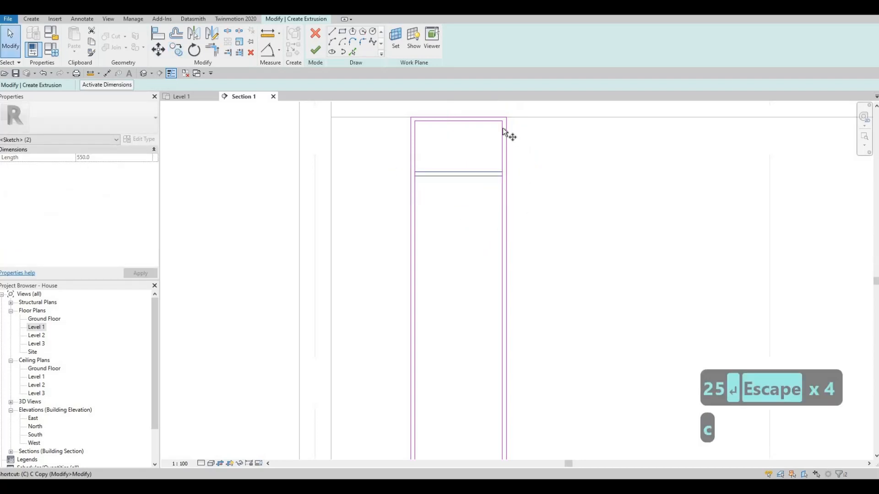
left_click(505, 121)
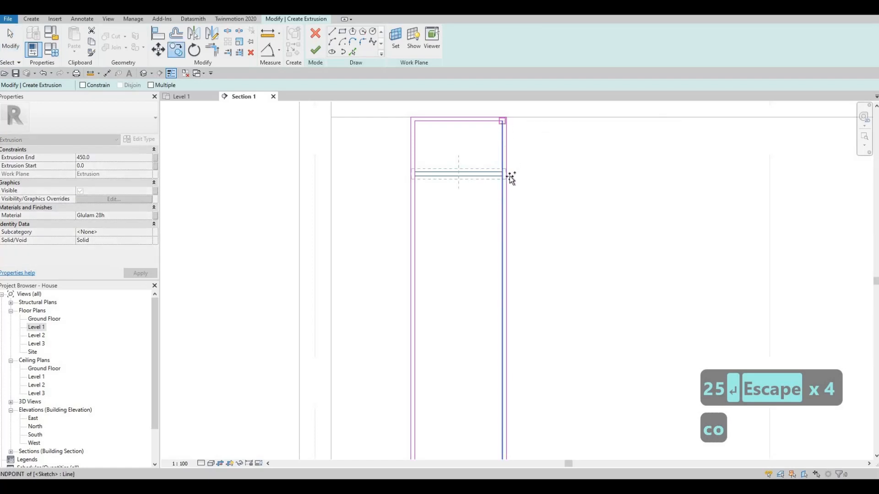
left_click(499, 248)
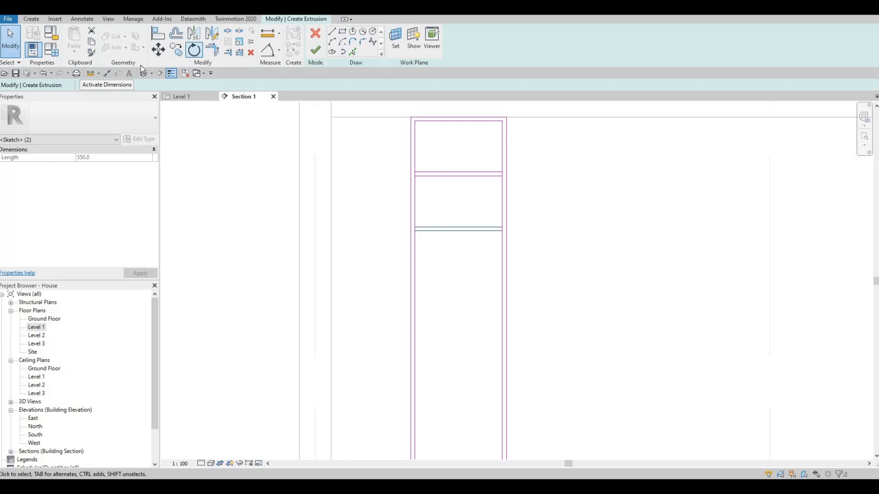
Make three further copies of the second shelf's line pair at the same spacing down the frame, using the Multiple option.
key("c")
key("o")
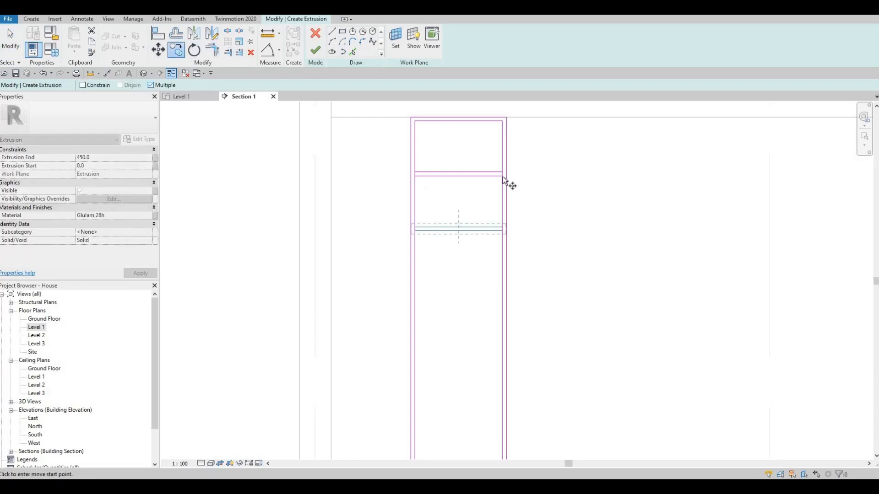
left_click(499, 230)
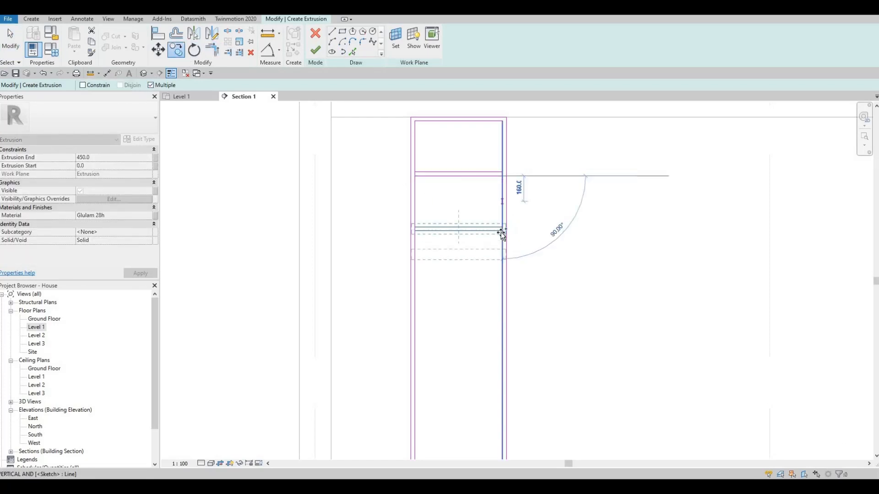
left_click(502, 286)
middle_click_drag(542, 325, 554, 214)
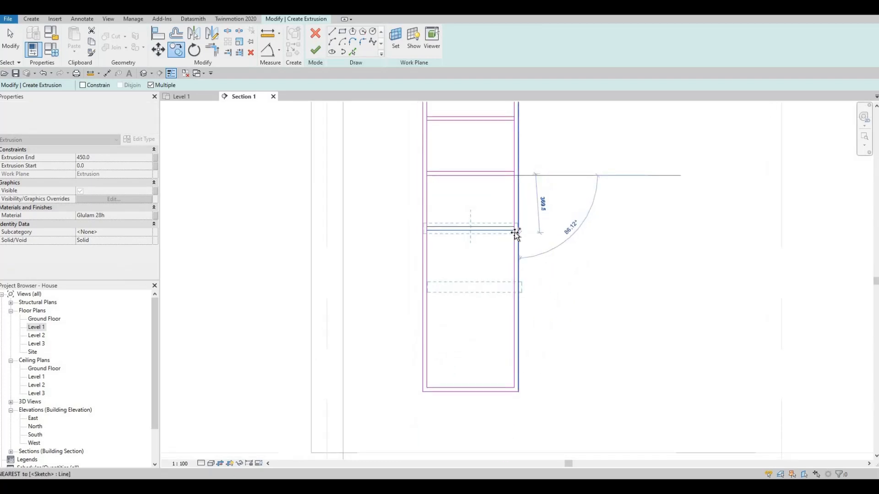
key("Escape")
key("Escape")
scroll(414, 255, "down", 2)
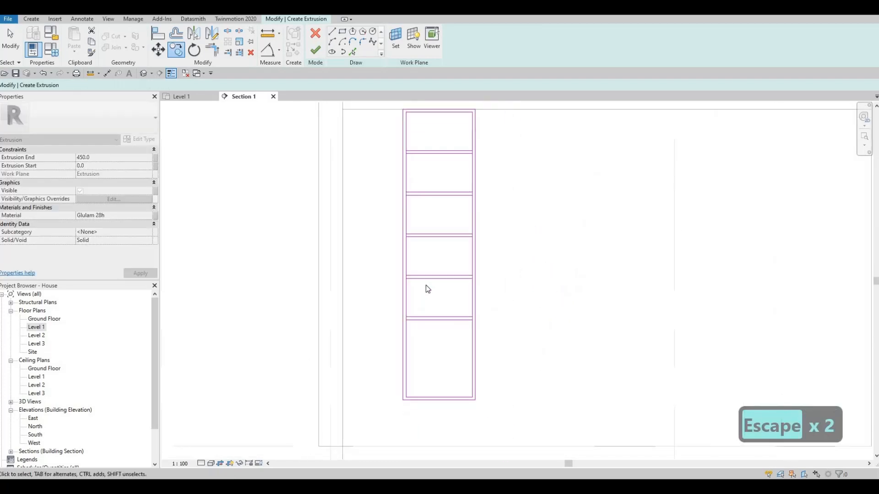
middle_click_drag(426, 285, 424, 277)
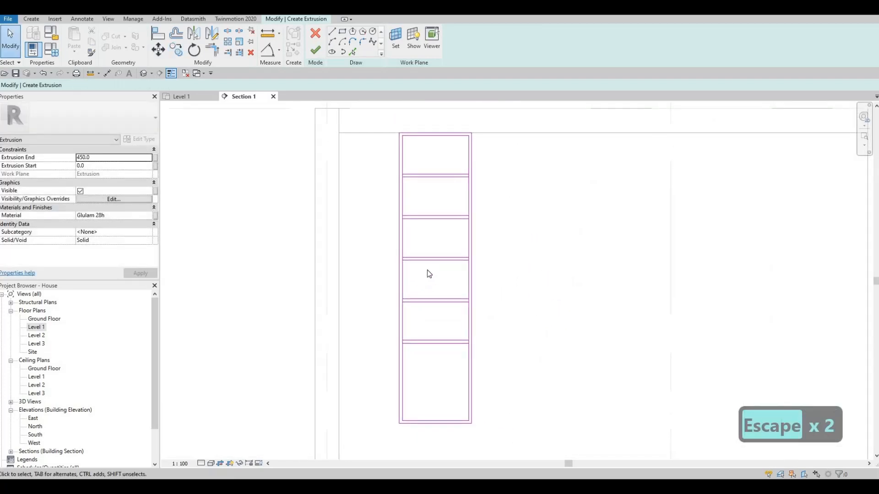
Split the inner vertical edges on both sides at the undersides of the upper three shelves.
key("s")
key("l")
scroll(478, 183, "up", 2)
scroll(478, 183, "up", 2)
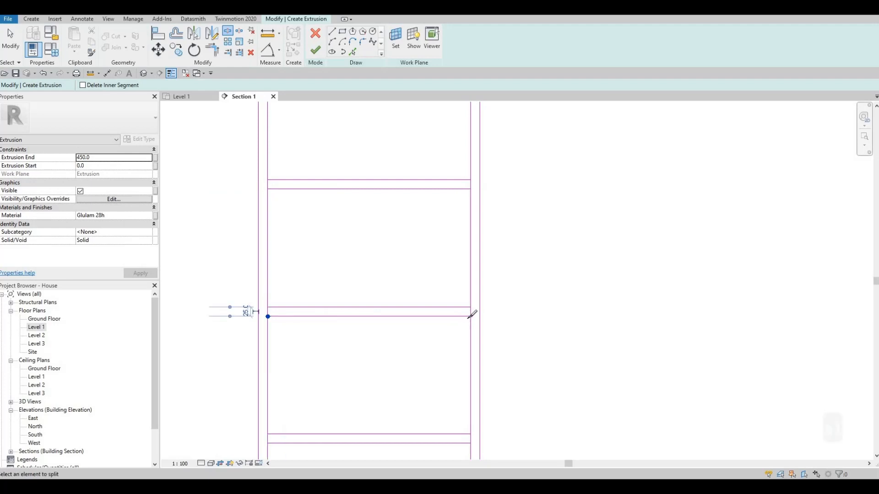
left_click(471, 317)
middle_click_drag(477, 435, 500, 336)
left_click(494, 344)
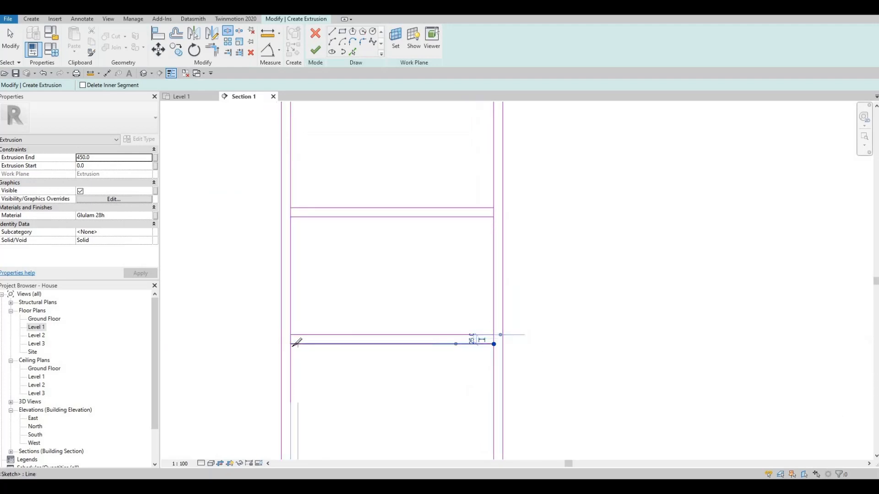
left_click(291, 343)
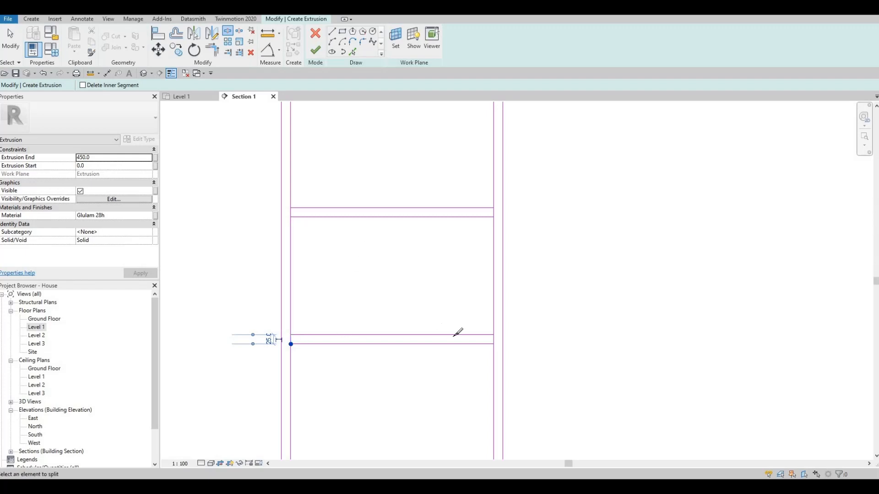
Split the inner vertical edges on both sides at the undersides of the two lowest shelves.
middle_click_drag(472, 371, 489, 256)
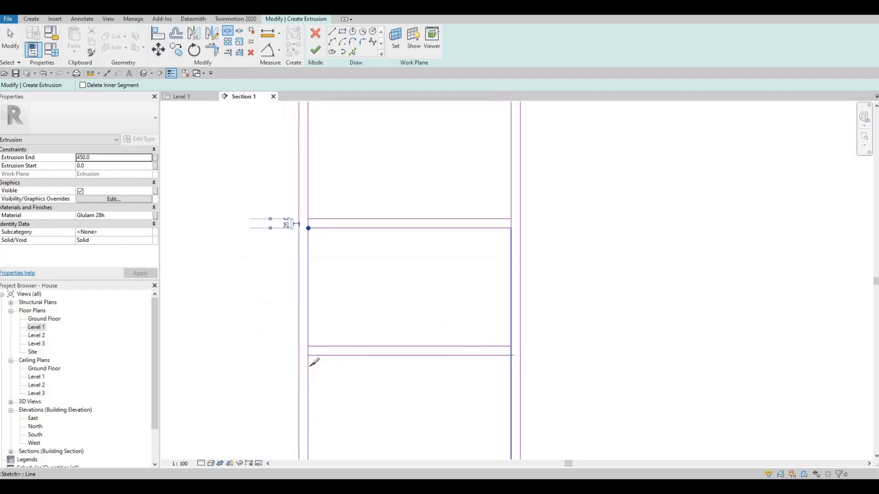
left_click(512, 356)
left_click(309, 356)
middle_click_drag(405, 276, 404, 274)
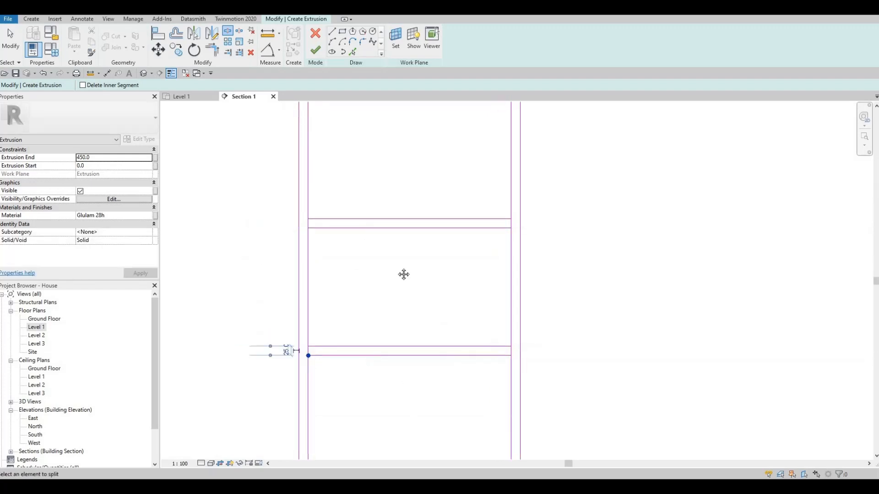
left_click(504, 365)
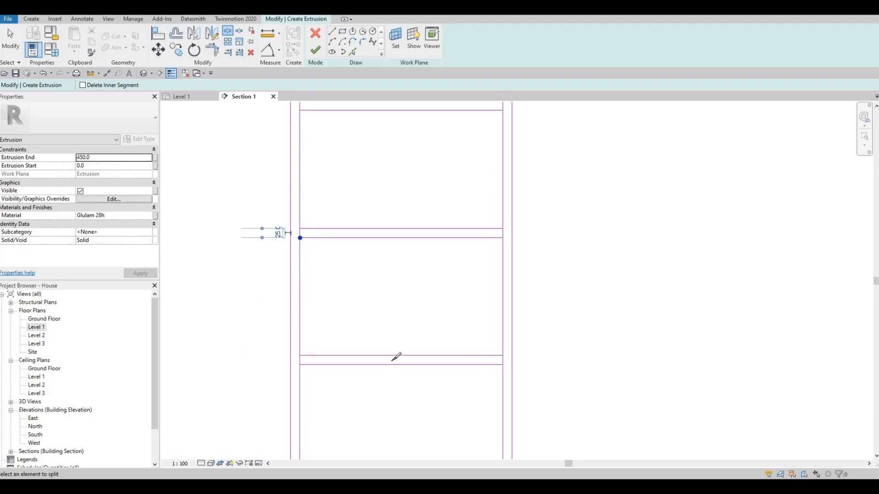
left_click(300, 364)
scroll(383, 225, "down", 3)
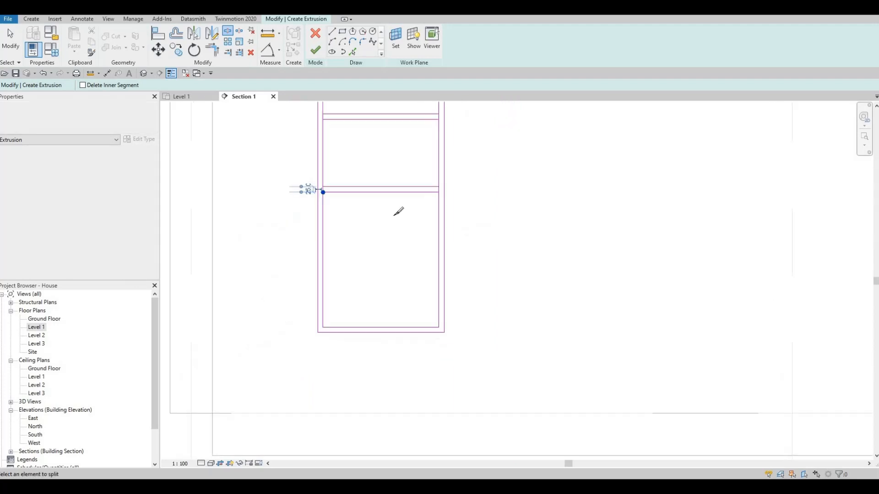
middle_click_drag(400, 105, 393, 353)
scroll(393, 353, "down", 1)
middle_click_drag(406, 251, 433, 294)
scroll(433, 294, "up", 2)
key("Escape")
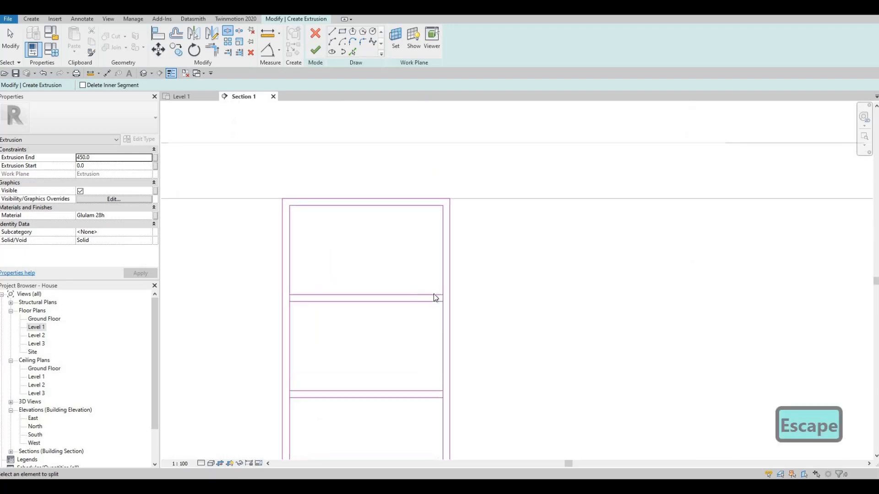
key("Escape")
key("Escape")
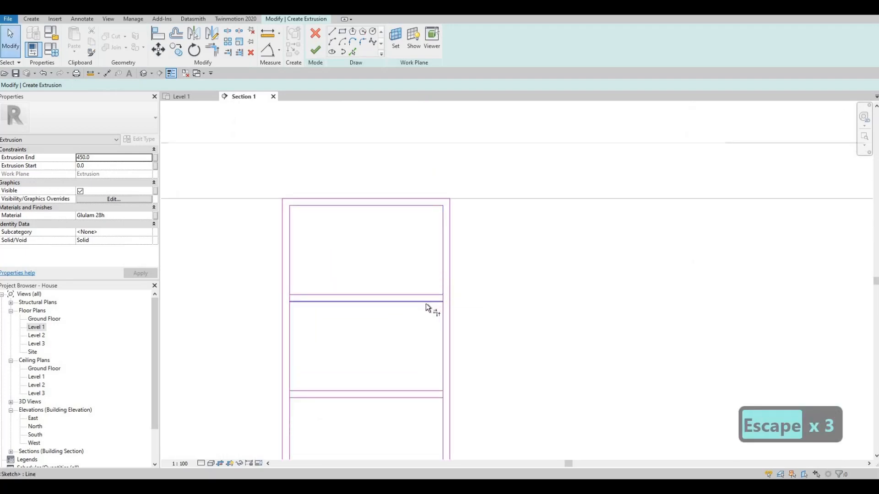
Trim the inner vertical edges to the upper lines of the first two shelves, closing the two uppermost compartments.
key("t")
key("r")
left_click(443, 283)
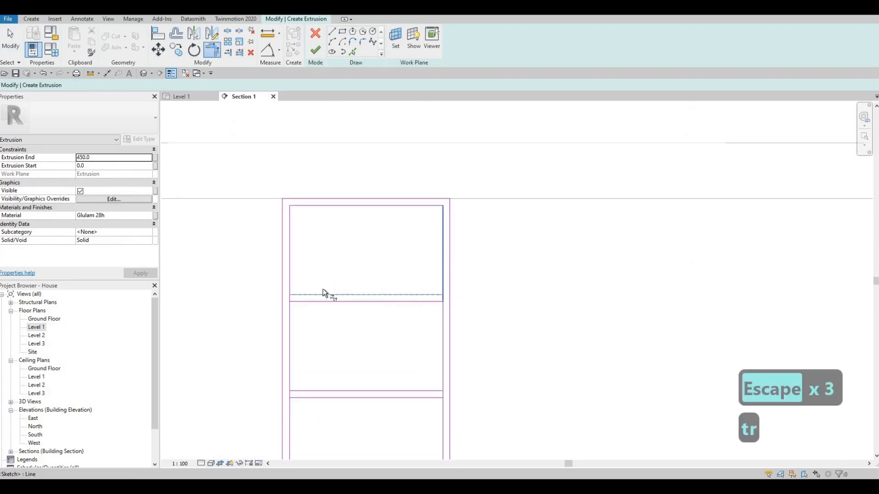
left_click(302, 295)
left_click(290, 284)
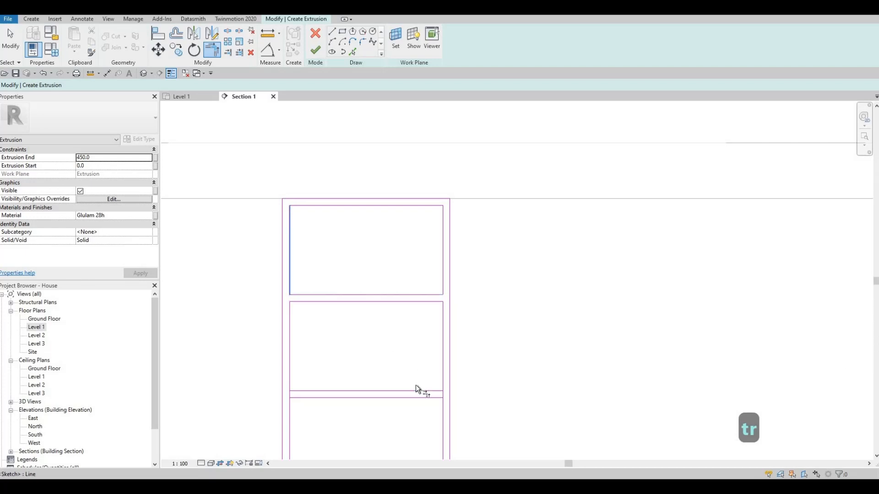
left_click(443, 377)
left_click(302, 390)
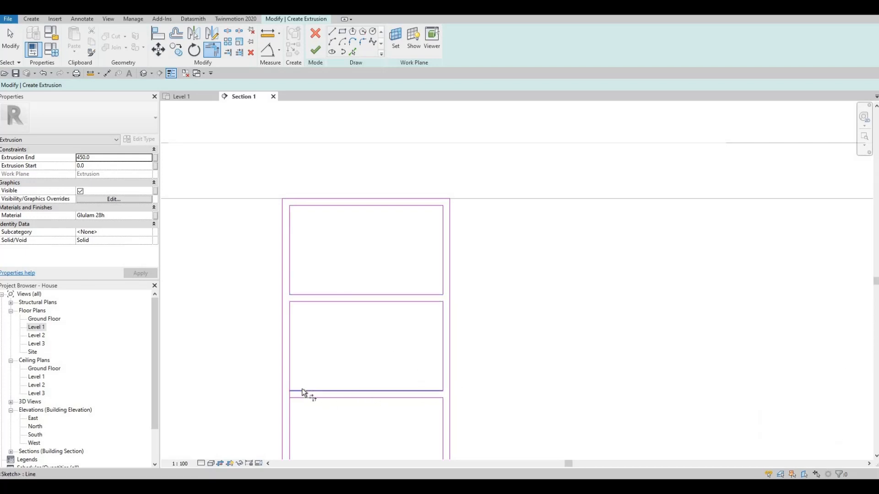
left_click(302, 390)
left_click(291, 375)
scroll(415, 294, "down", 4)
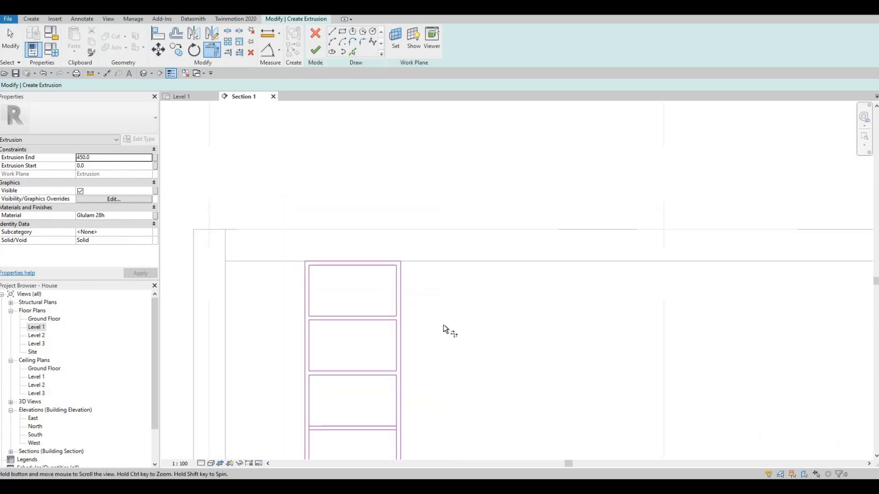
Trim the inner vertical edges to the third shelf's upper line to close the third compartment.
middle_click_drag(443, 326, 490, 225)
scroll(447, 321, "up", 4)
left_click(449, 311)
left_click(348, 323)
left_click(309, 322)
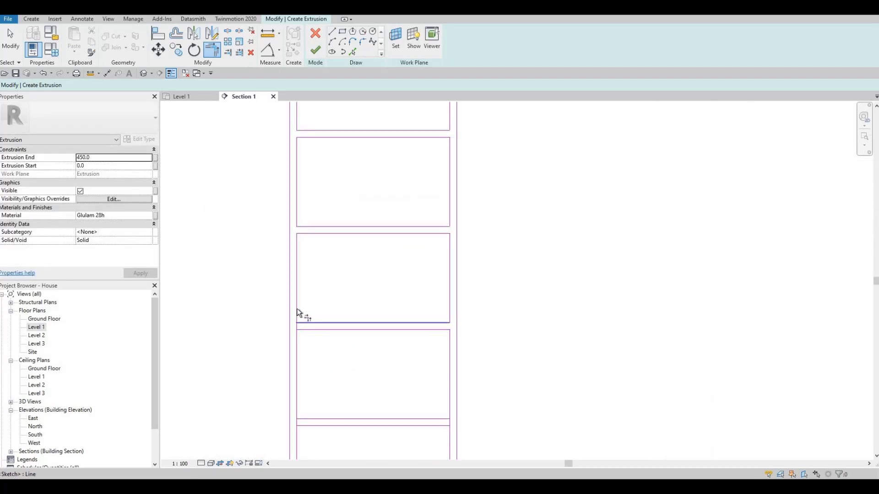
left_click(297, 310)
Trim the inner vertical edges to the upper lines of the fourth and fifth shelves, closing the remaining compartments.
middle_click_drag(335, 372, 350, 274)
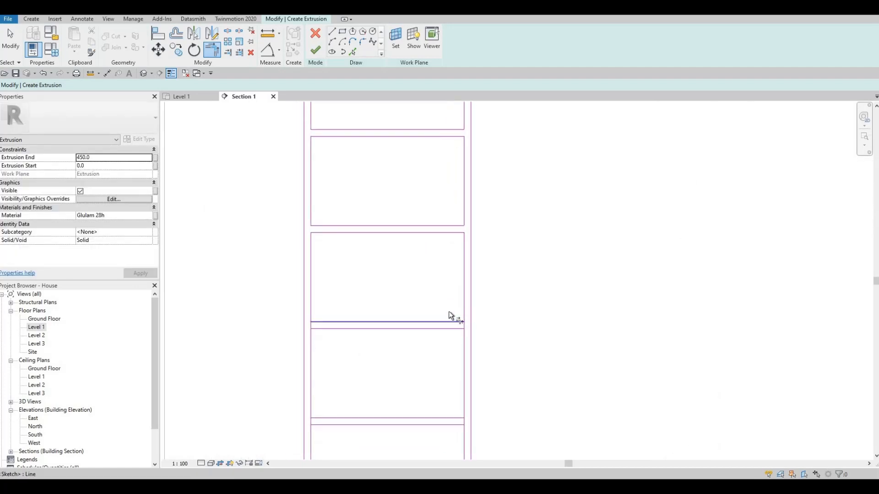
left_click(329, 322)
left_click(310, 308)
middle_click_drag(436, 417, 422, 314)
left_click(422, 314)
left_click(449, 299)
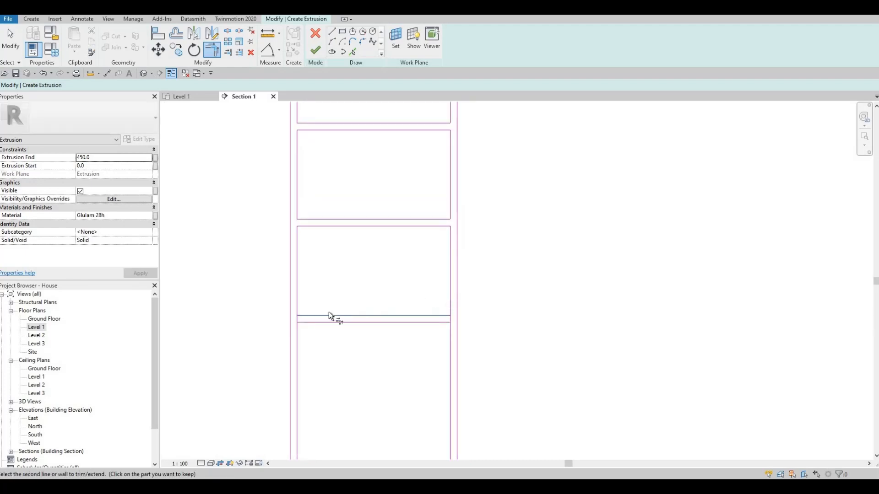
left_click(308, 314)
left_click(298, 300)
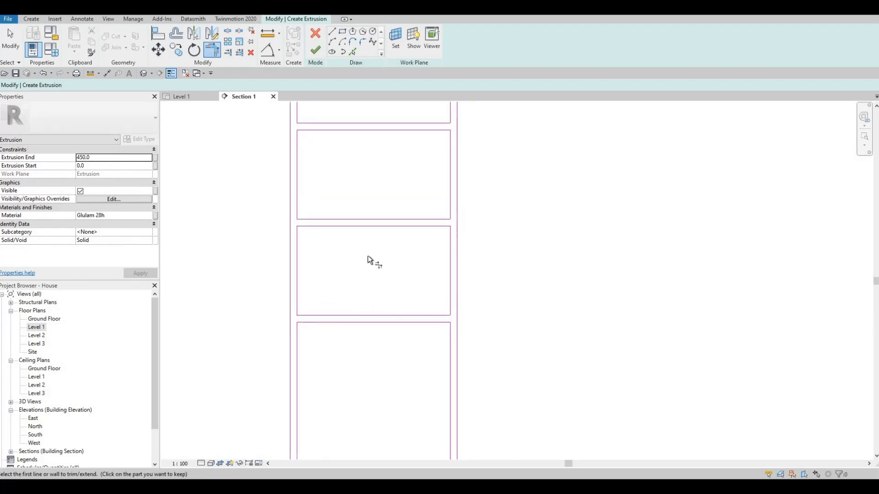
Finish the shelving frame's extrusion sketch and check its depth in the Level 1 plan.
scroll(347, 288, "down", 3)
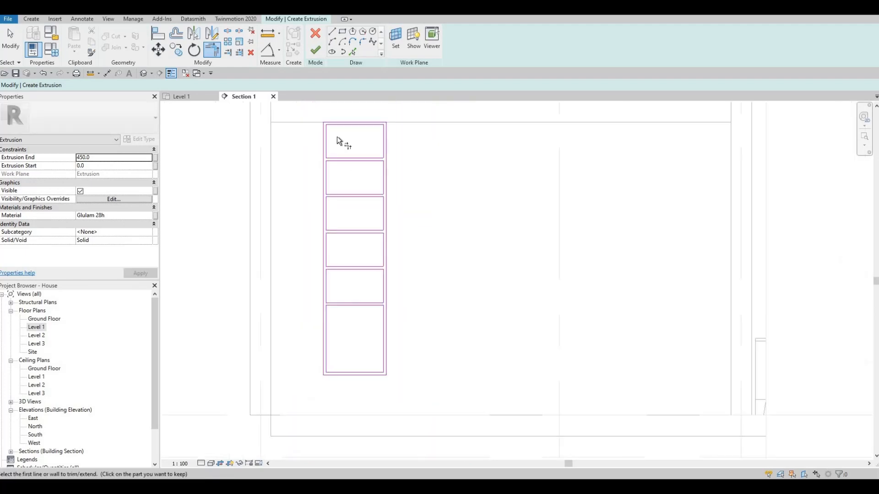
left_click(315, 50)
left_click(189, 97)
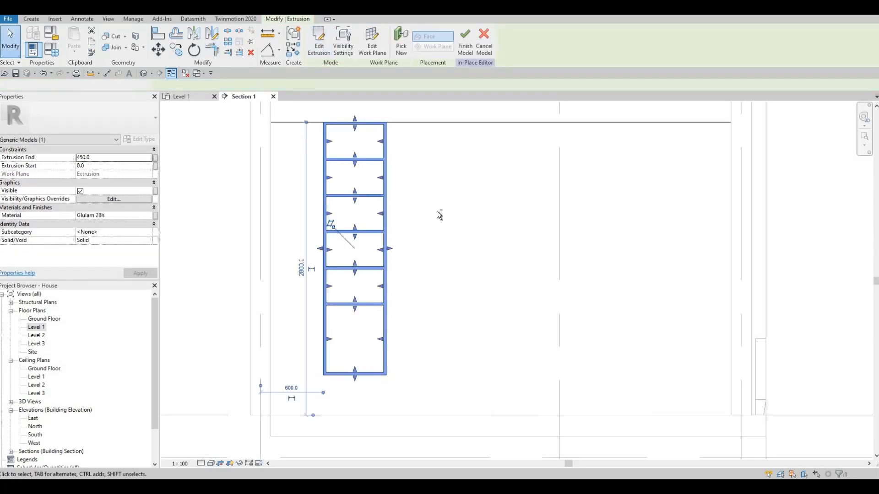
key("Escape")
scroll(499, 188, "up", 5)
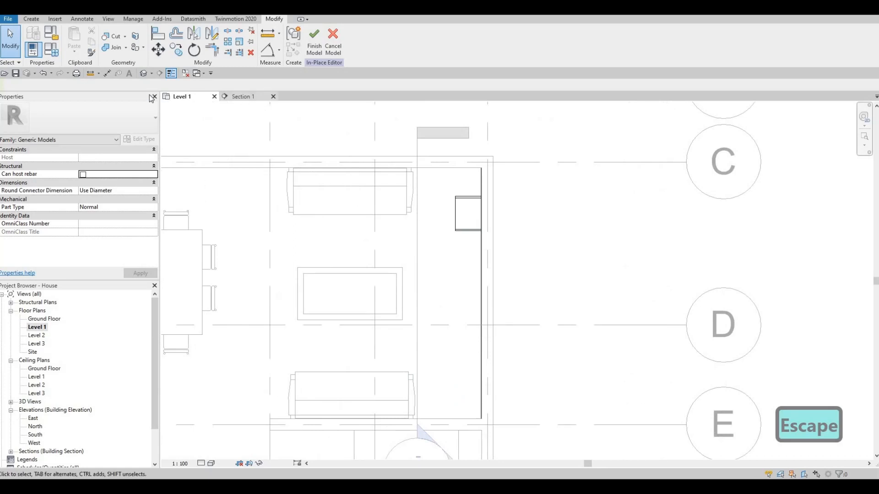
In Section 1, start an extrusion on a picked plane and sketch a rectangle along the shelving frame's inner edges, spanning all compartments.
left_click(239, 97)
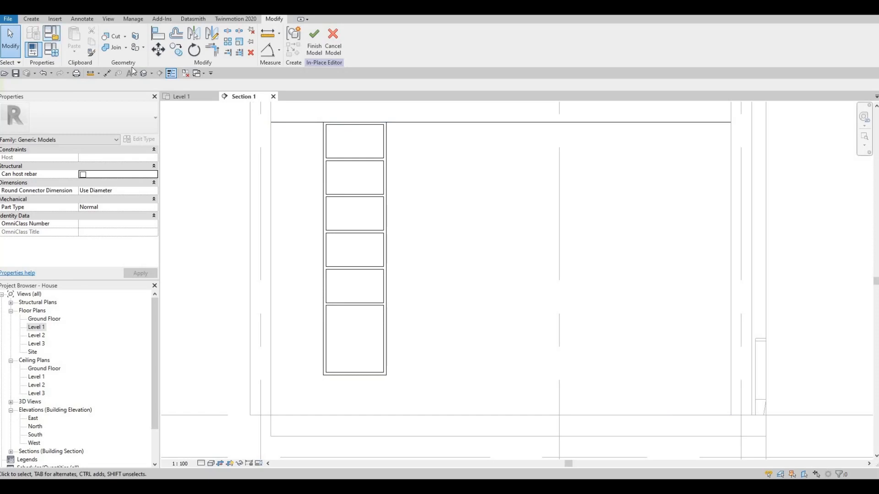
left_click(31, 19)
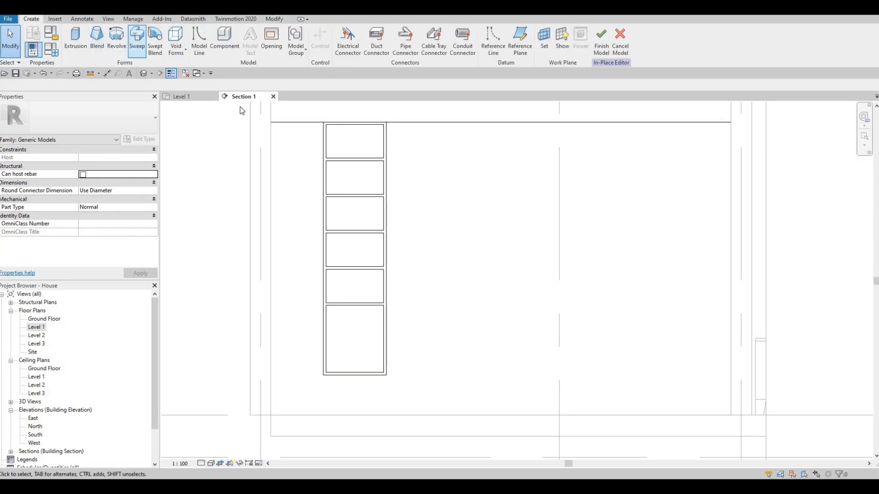
left_click(81, 47)
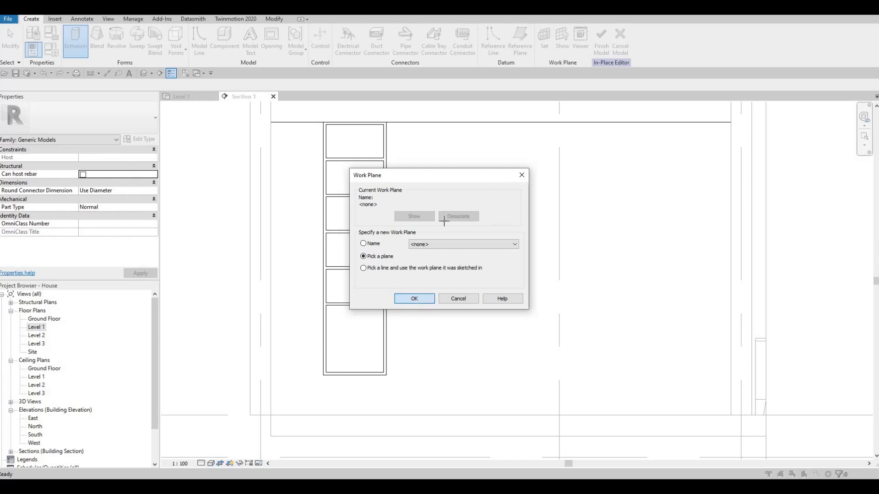
key("Return")
left_click(444, 229)
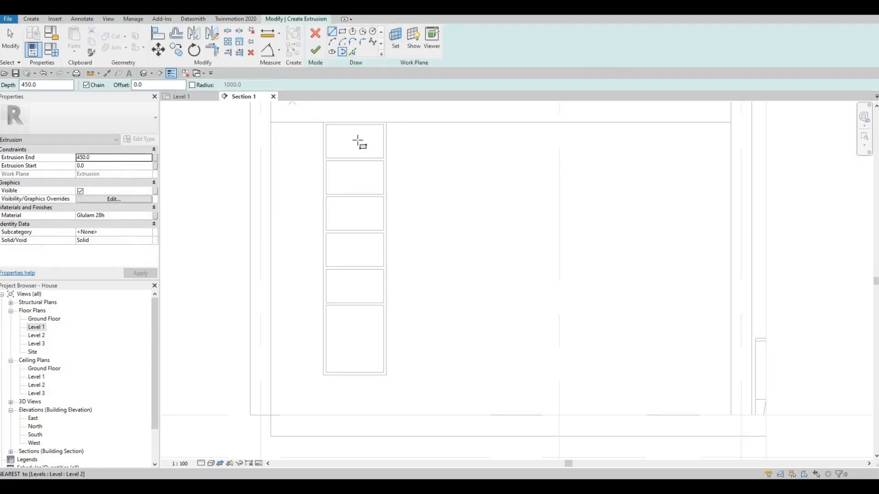
left_click(326, 124)
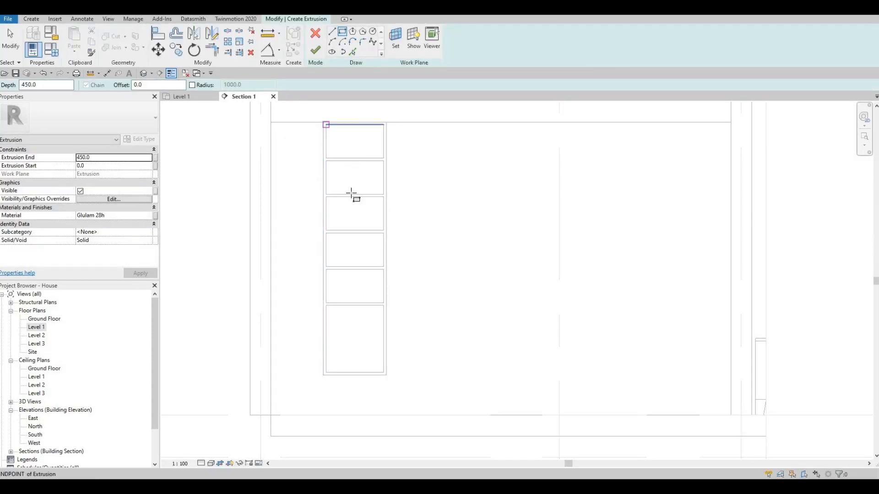
left_click(383, 372)
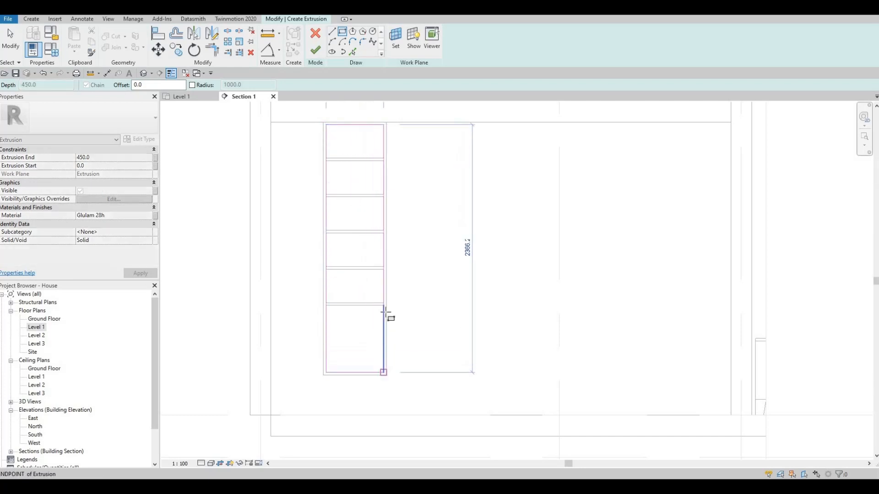
key("Escape")
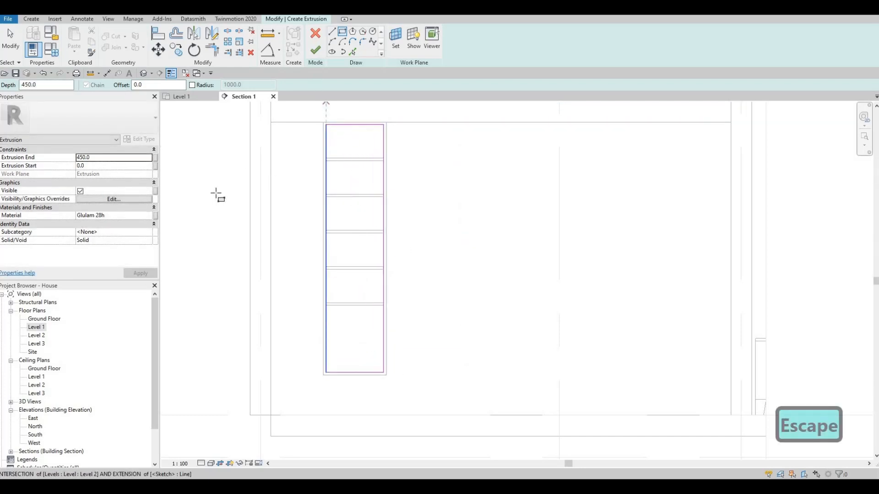
Set the shelving back panel's extrusion end to 10 mm and finish its sketch.
left_click(108, 157)
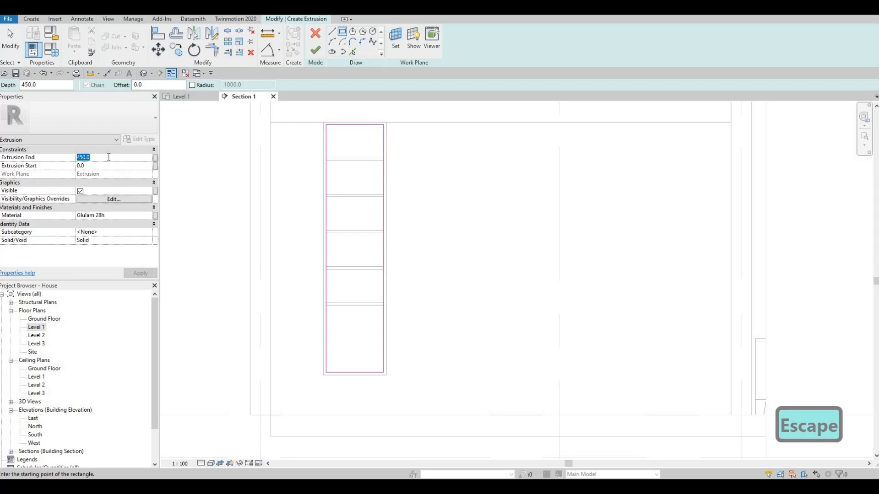
type("10")
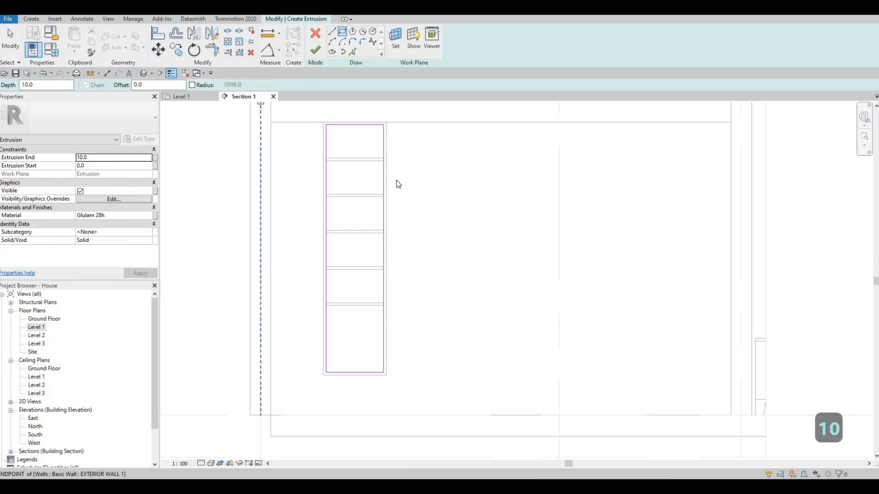
key("Escape")
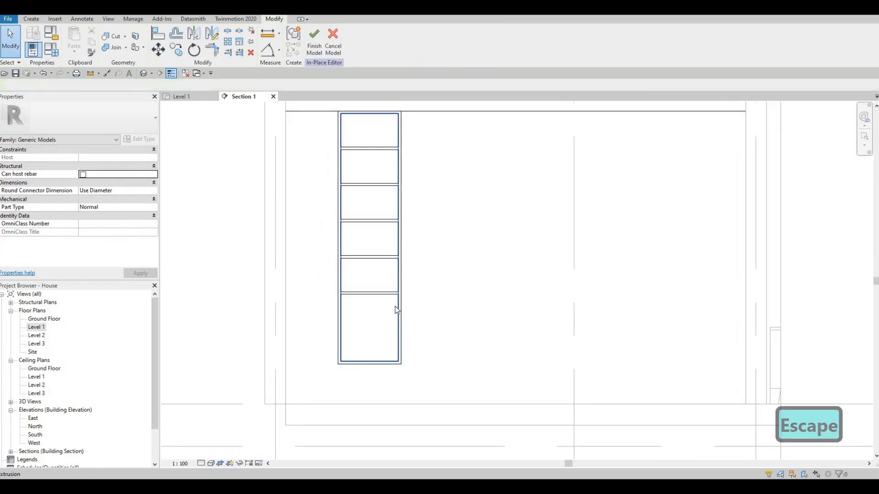
Start another extrusion on a picked plane and sketch a rectangle about 4390 mm wide from the floor to just below the shelving unit.
middle_click_drag(380, 296, 385, 274)
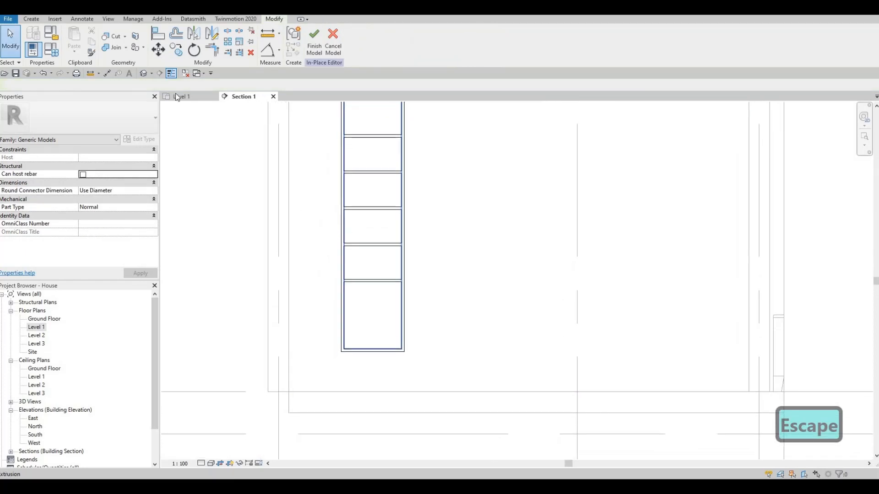
left_click(31, 19)
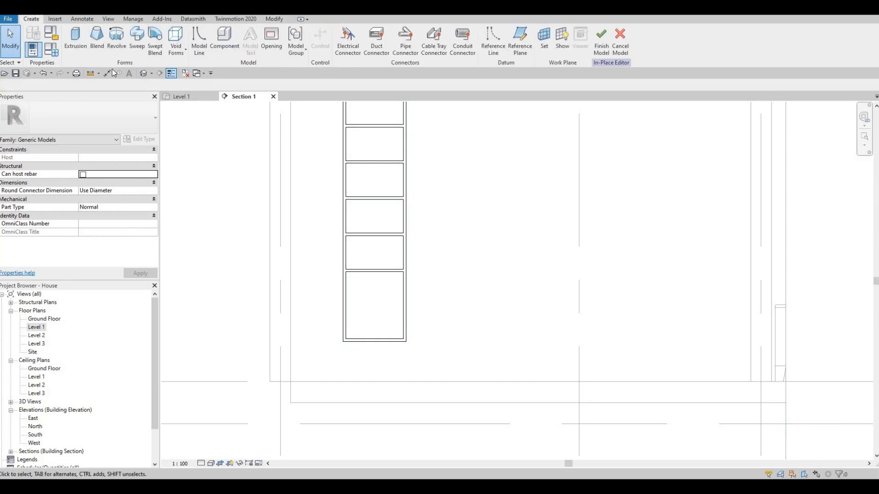
left_click(74, 51)
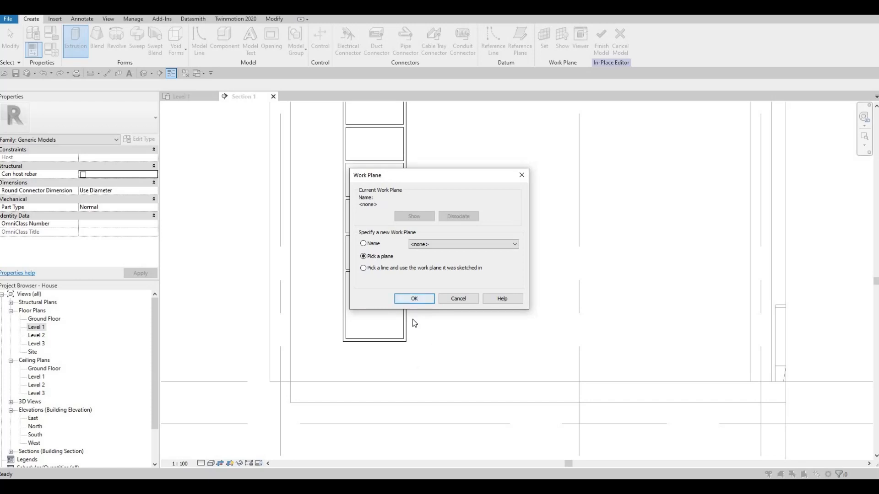
left_click(419, 300)
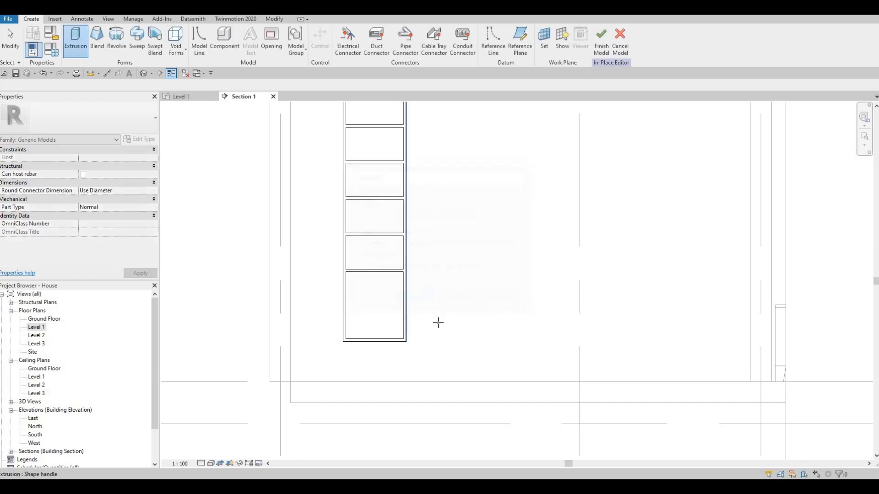
left_click(289, 130)
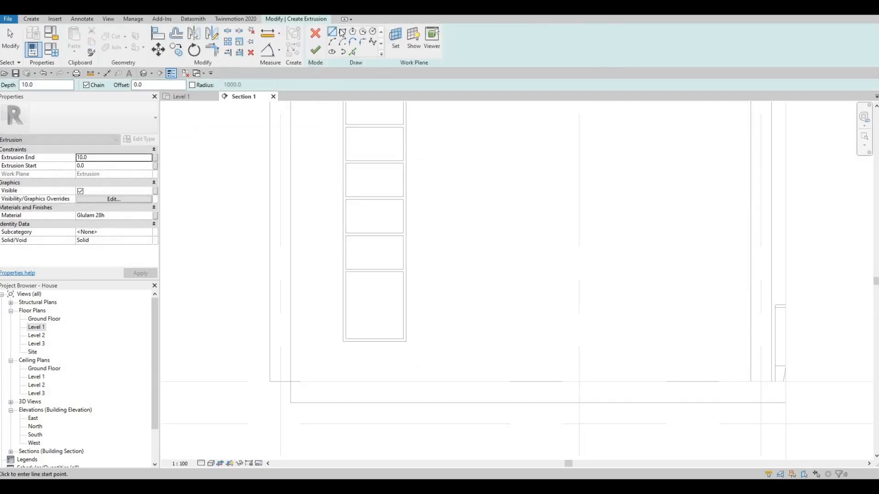
left_click(291, 382)
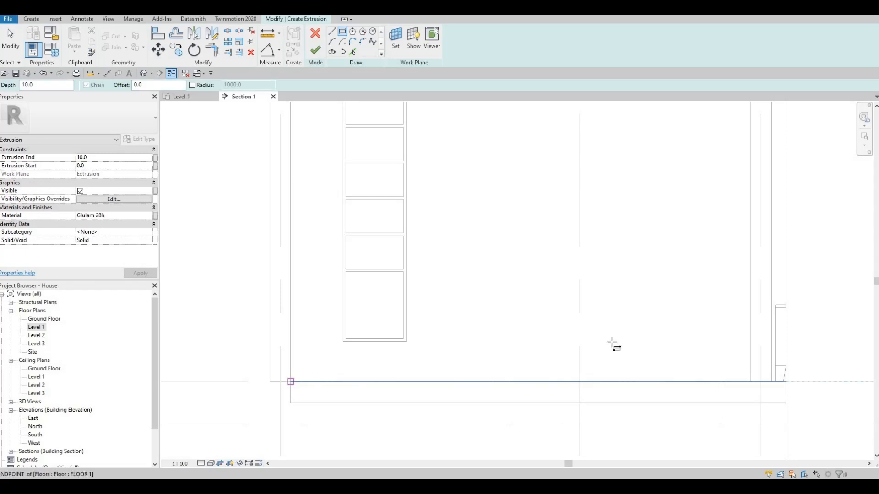
left_click(749, 344)
key("Escape")
key("Escape")
key("Escape")
Align the base rectangle's upper edge with the underside of the shelving unit.
key("a")
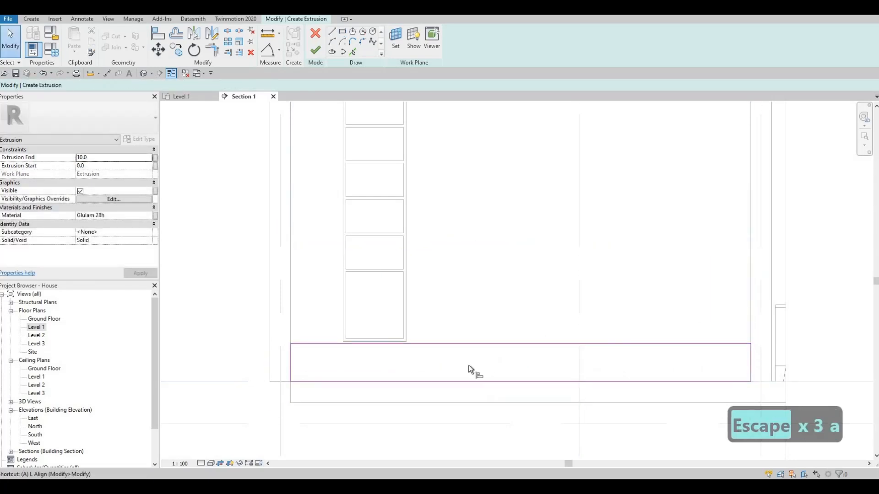
key("l")
scroll(363, 344, "up", 2)
left_click(358, 336)
left_click(360, 337)
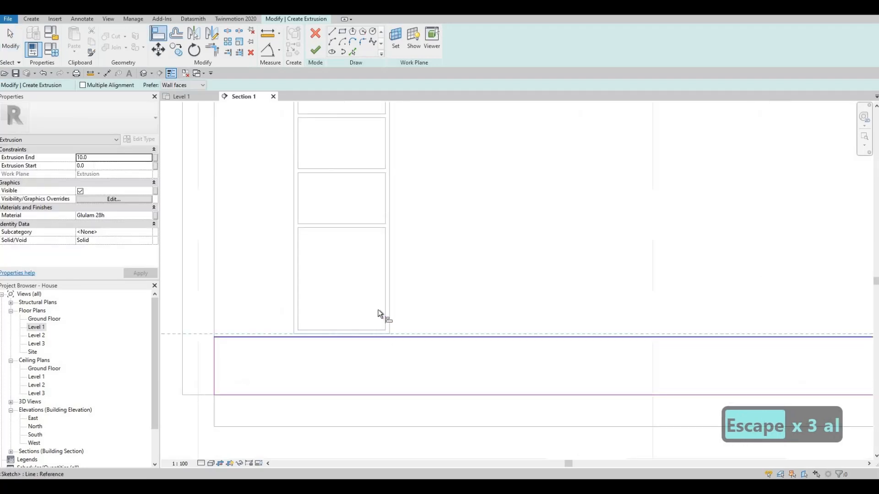
scroll(379, 320, "down", 2)
key("Escape")
key("Escape")
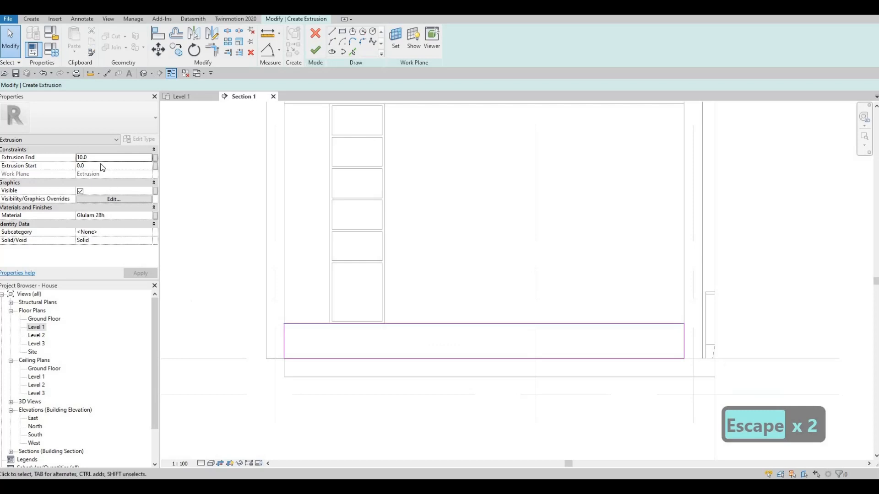
Assign the Spruce material from the AEC Materials Wood library to the base extrusion.
type("450")
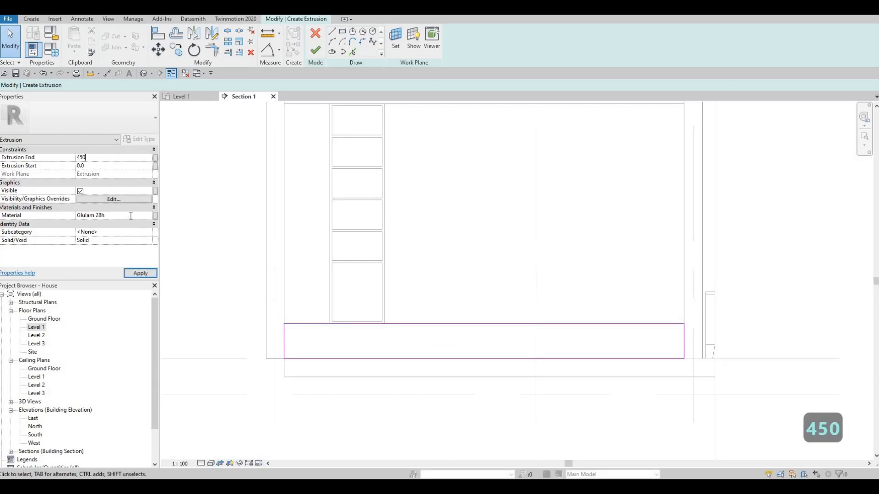
key("Escape")
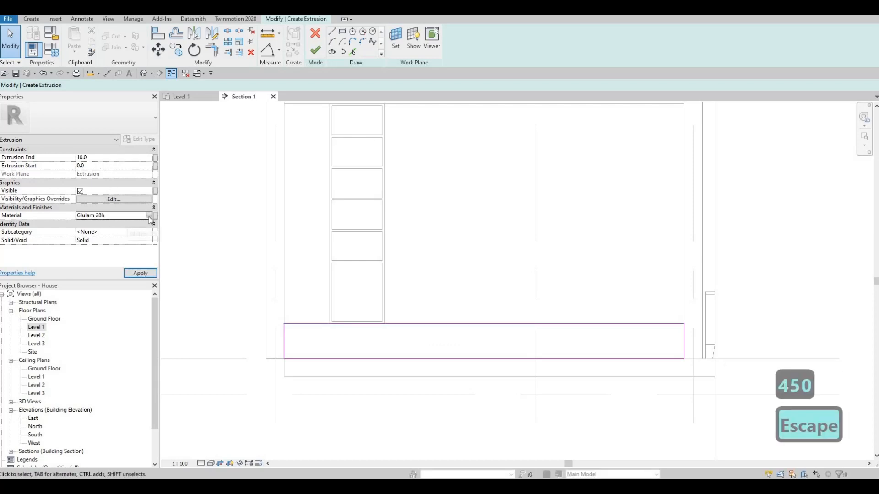
left_click(146, 215)
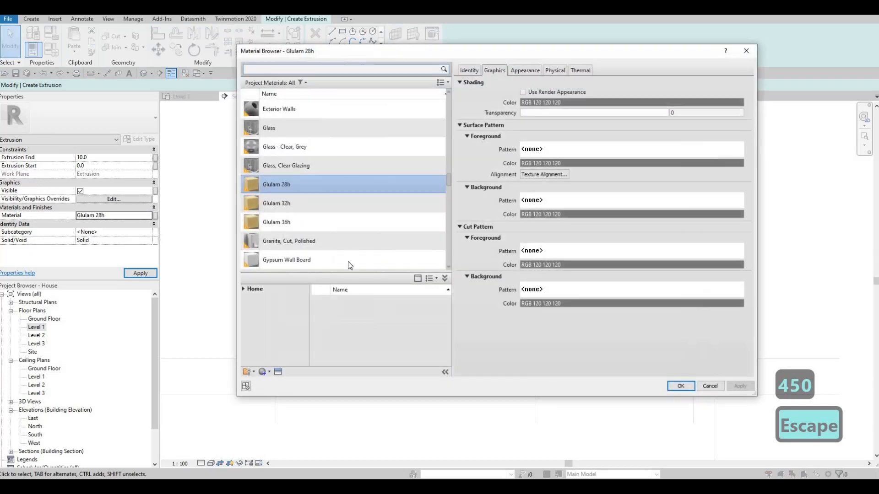
left_click(248, 307)
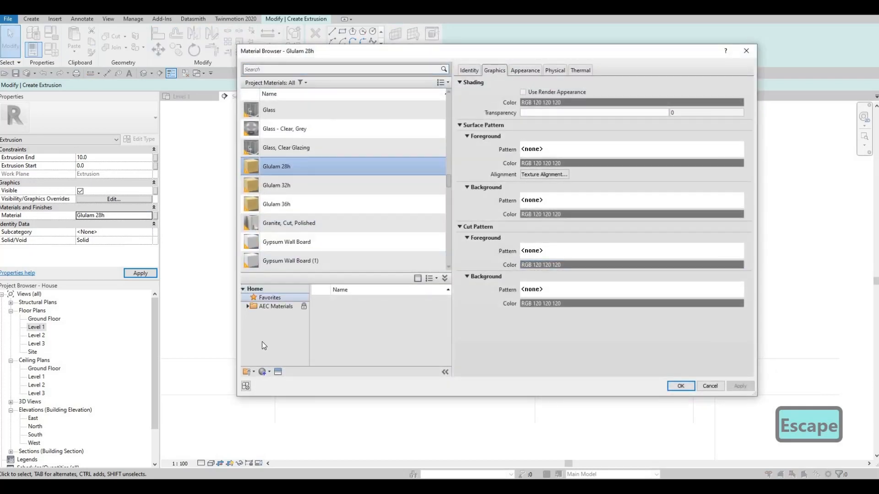
scroll(273, 348, "down", 5)
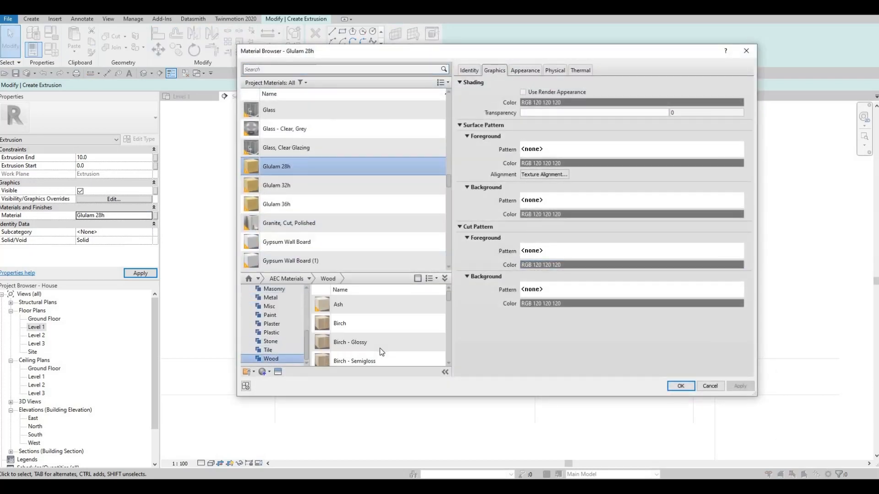
scroll(380, 352, "down", 15)
scroll(380, 352, "down", 3)
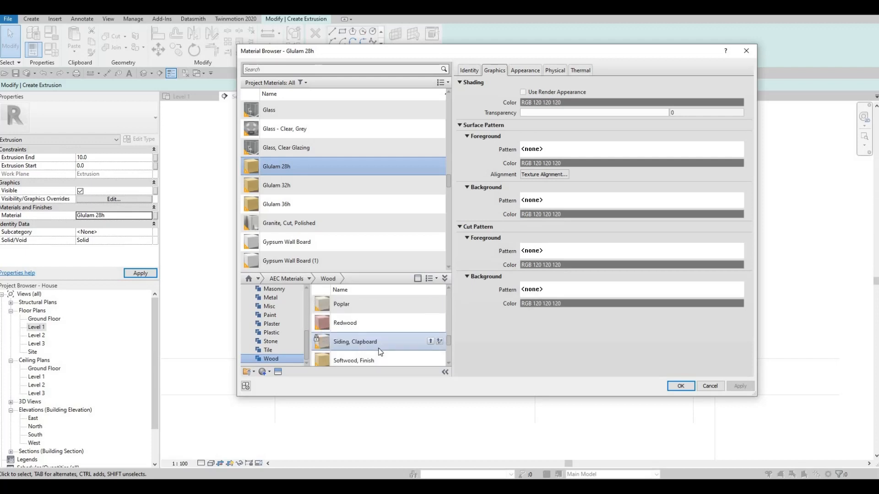
scroll(389, 343, "down", 3)
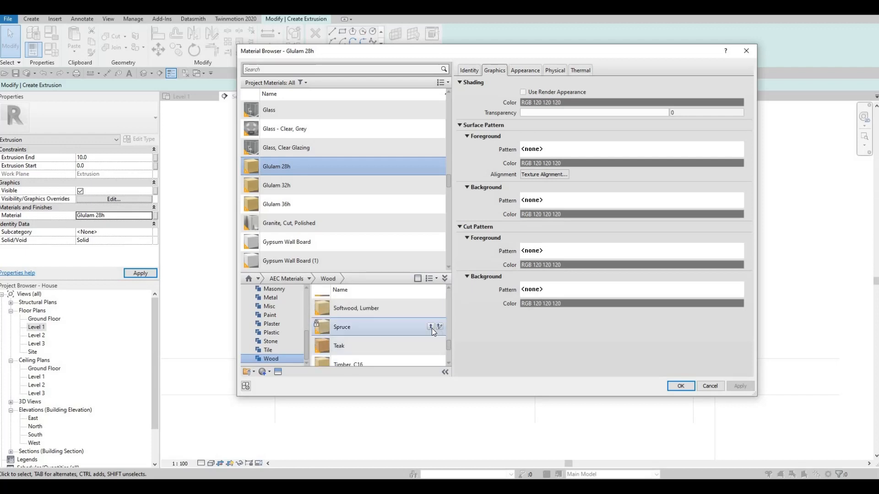
left_click(690, 385)
key("Escape")
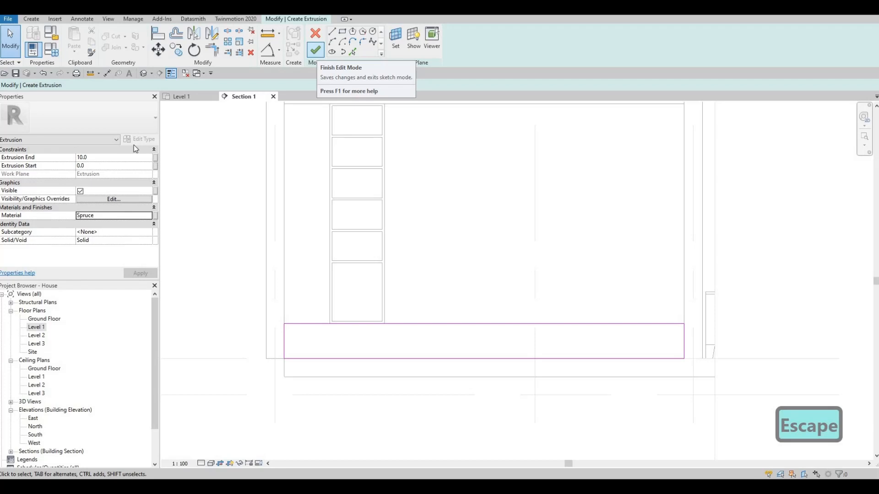
Set the base's extrusion end to 450 mm and finish its sketch.
left_click(102, 158)
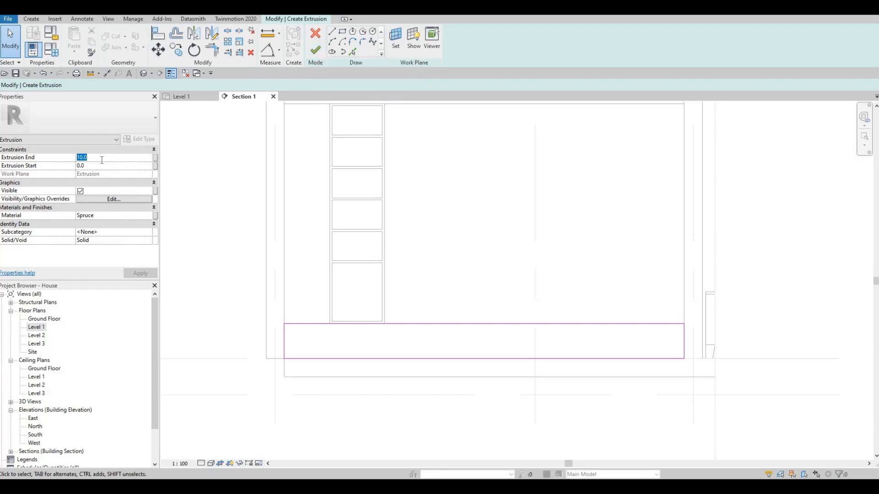
type("450")
left_click(141, 273)
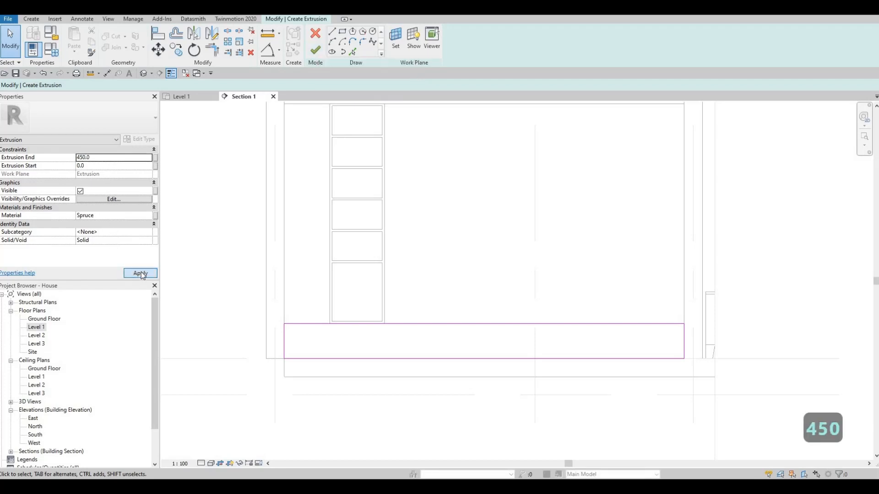
left_click(315, 51)
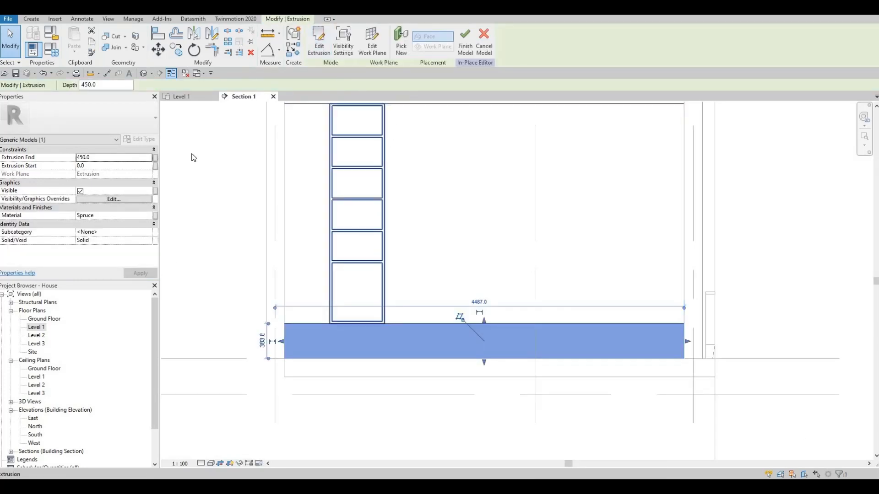
key("Escape")
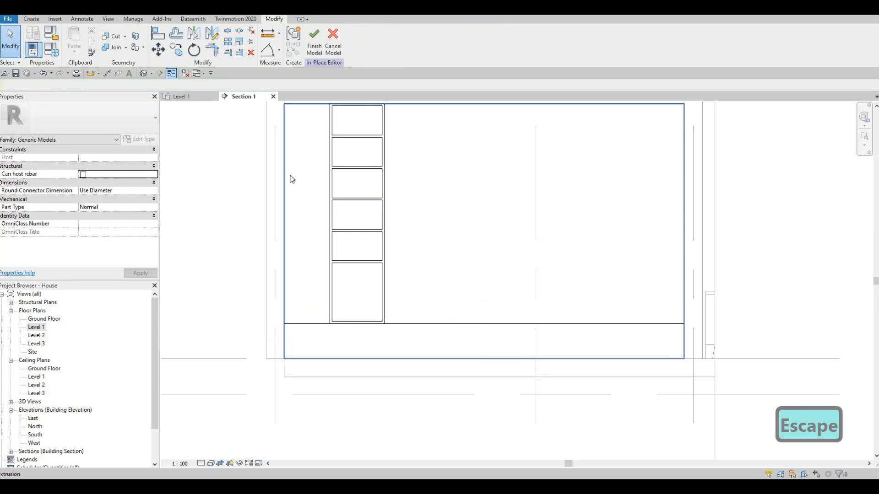
Start another extrusion on the front face of the Spruce base and set its extrusion end to 10 mm.
left_click(32, 19)
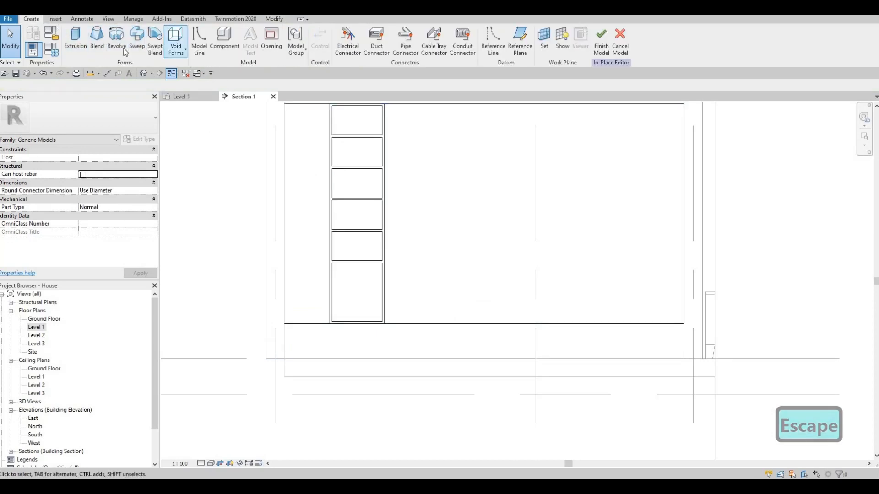
left_click(74, 44)
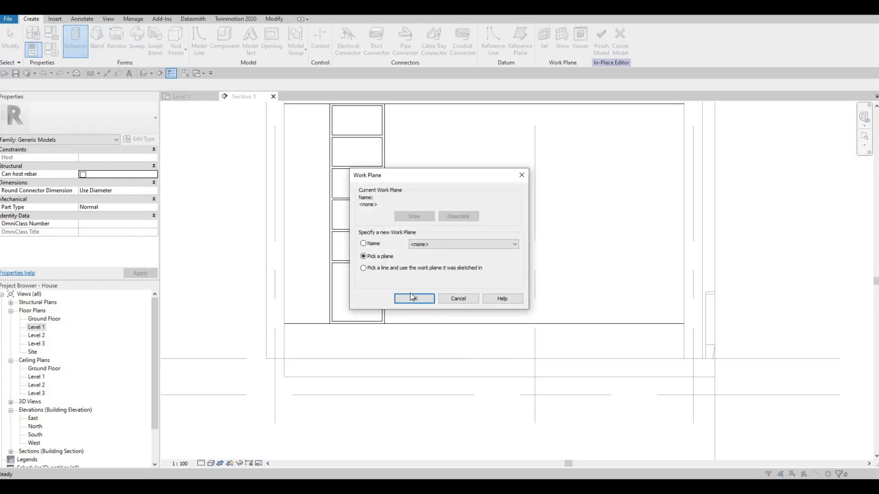
key("Return")
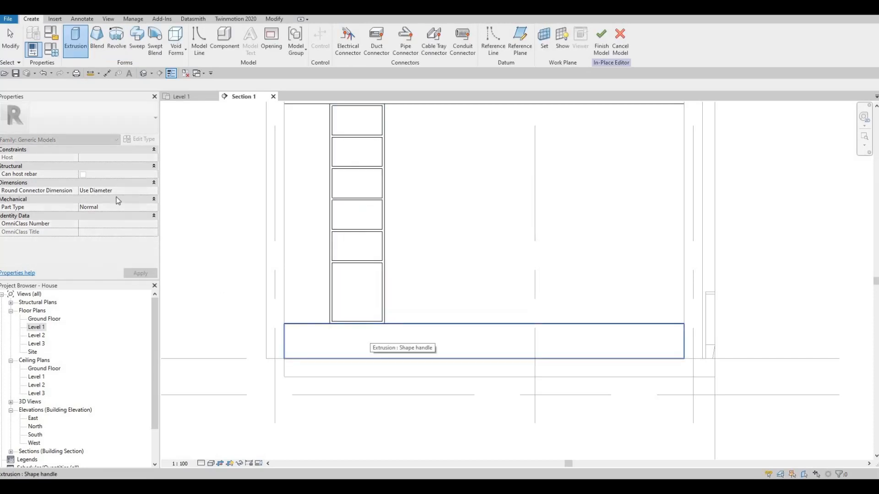
left_click(371, 339)
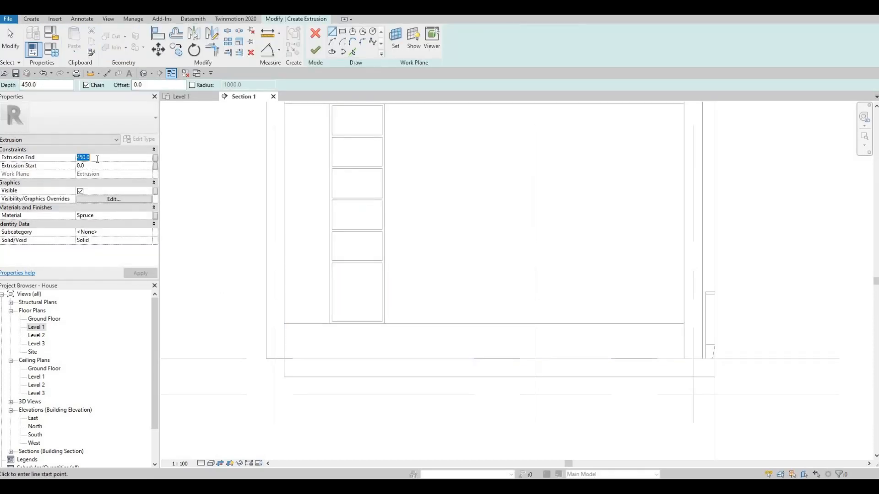
type("10")
key("Return")
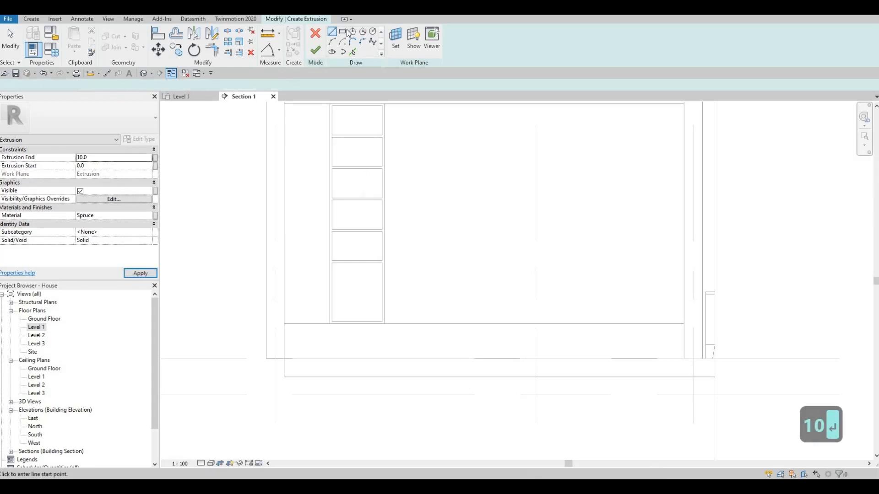
With a 10 mm offset, sketch a rectangle about 999 by 364 mm from the base's upper left corner down to Level 1.
scroll(282, 334, "up", 2)
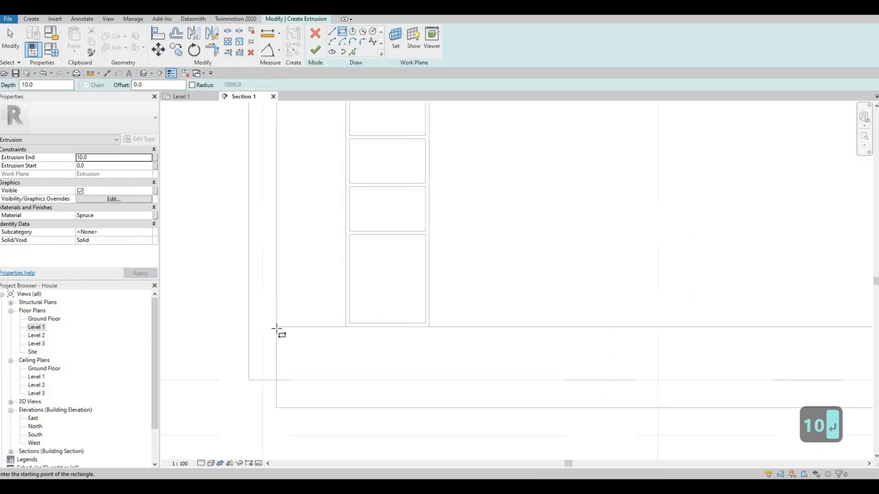
left_click(277, 327)
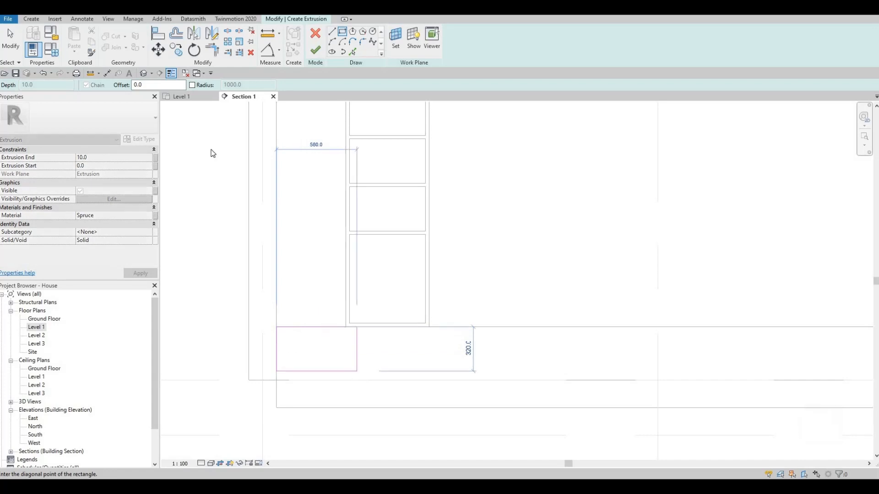
key("Escape")
double_click(149, 85)
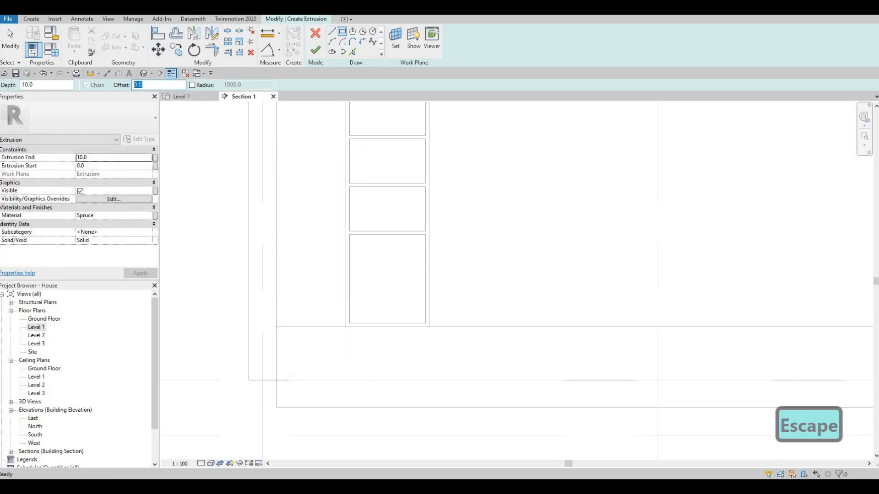
type("10")
key("Return")
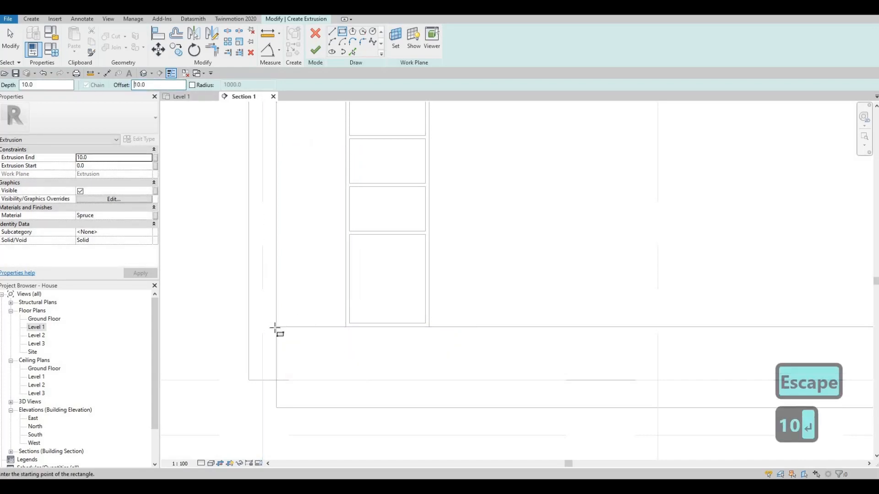
left_click(360, 386)
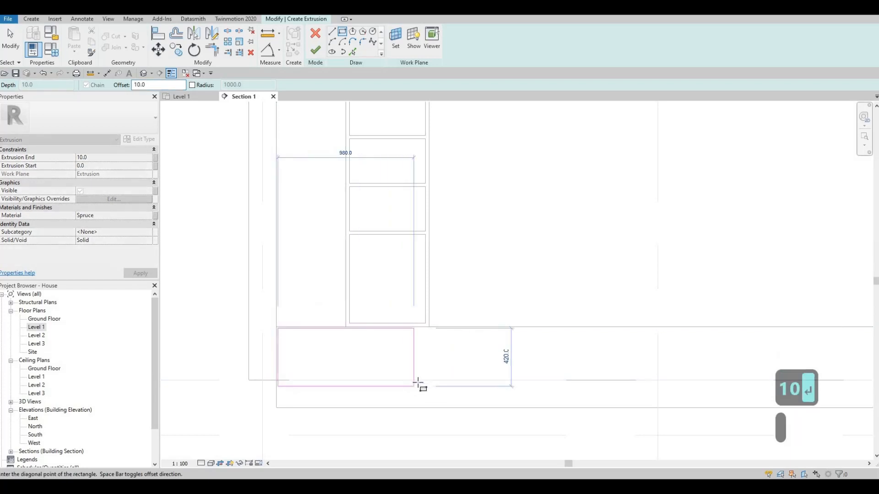
left_click(418, 380)
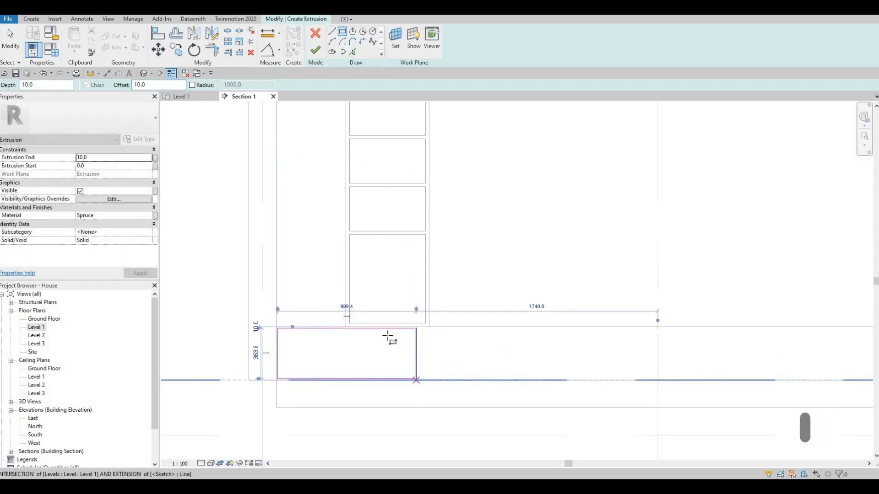
Sketch a second offset rectangle about 1275 mm wide beside the first, from the base's upper edge down to Level 1.
middle_click_drag(420, 329, 367, 311)
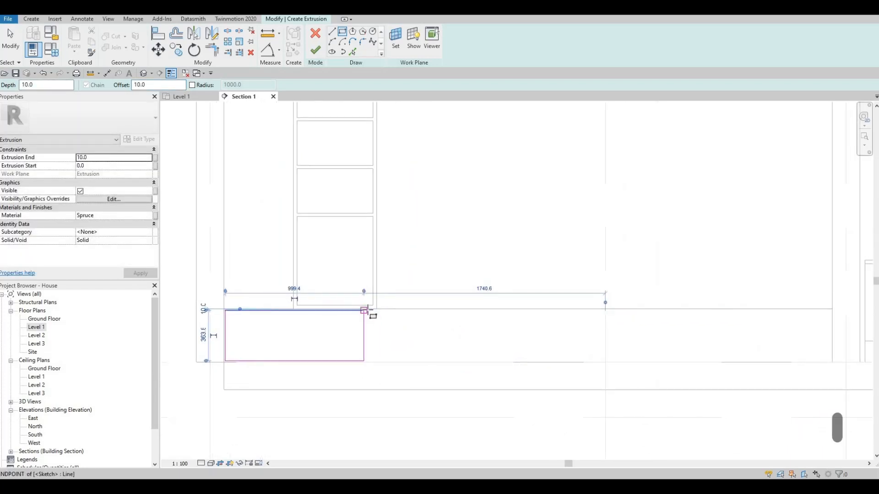
left_click(368, 311)
scroll(367, 309, "up", 3)
scroll(538, 390, "down", 2)
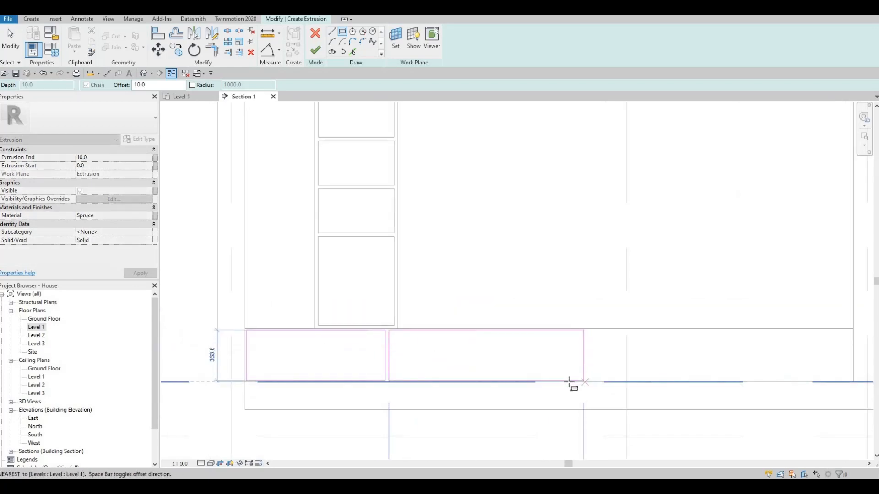
left_click(565, 383)
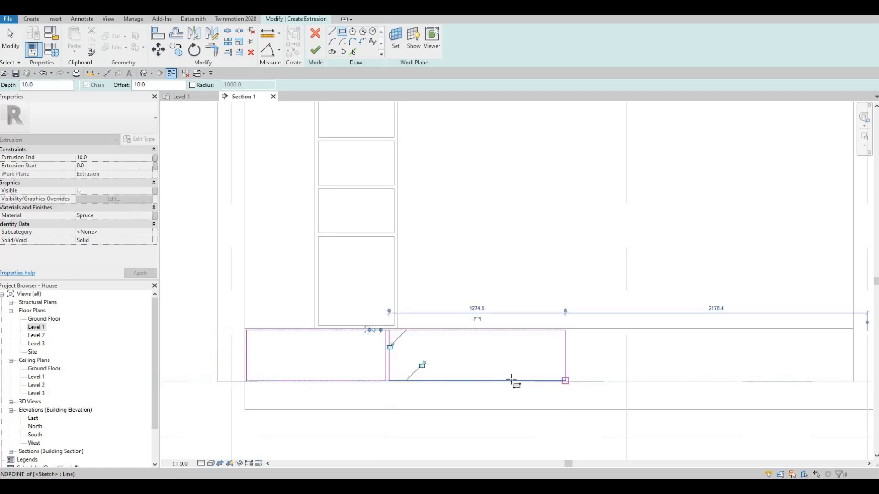
scroll(424, 355, "down", 2)
key("Escape")
key("Escape")
key("Escape")
key("Escape")
scroll(448, 341, "up", 4)
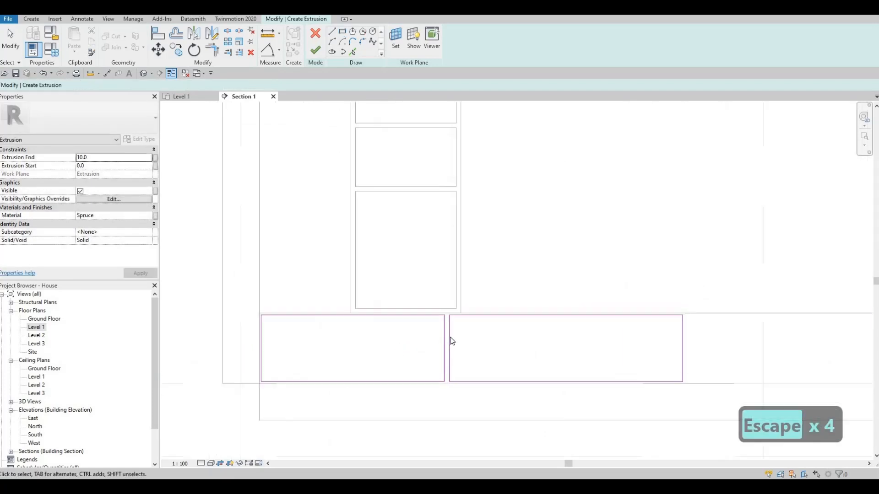
Set the gap between the two sketched rectangles to 10 mm.
left_click(450, 342)
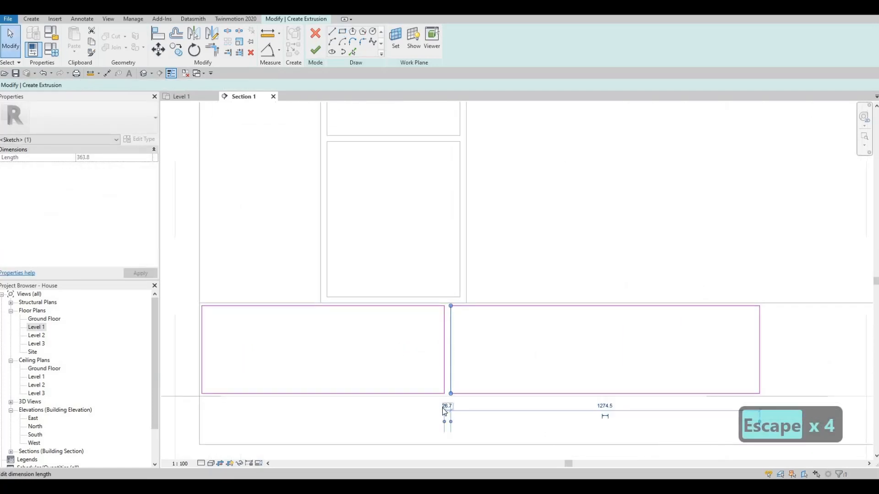
left_click(443, 407)
type("10")
key("Return")
key("Escape")
key("Escape")
key("Escape")
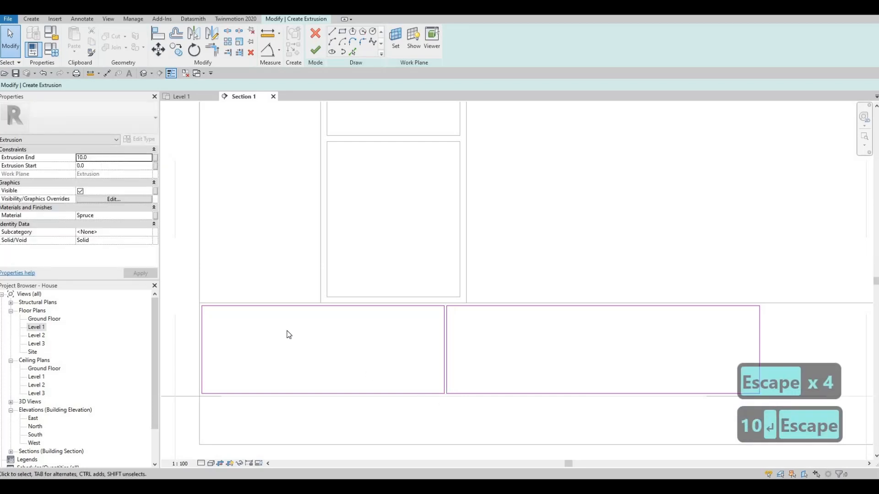
scroll(293, 334, "down", 2)
left_click_drag(269, 320, 595, 413)
middle_click_drag(560, 387, 506, 367)
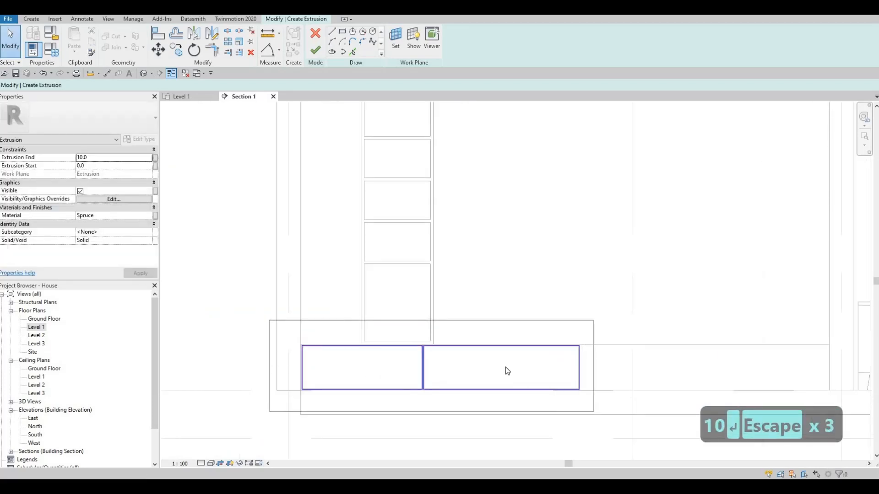
key("m")
key("i")
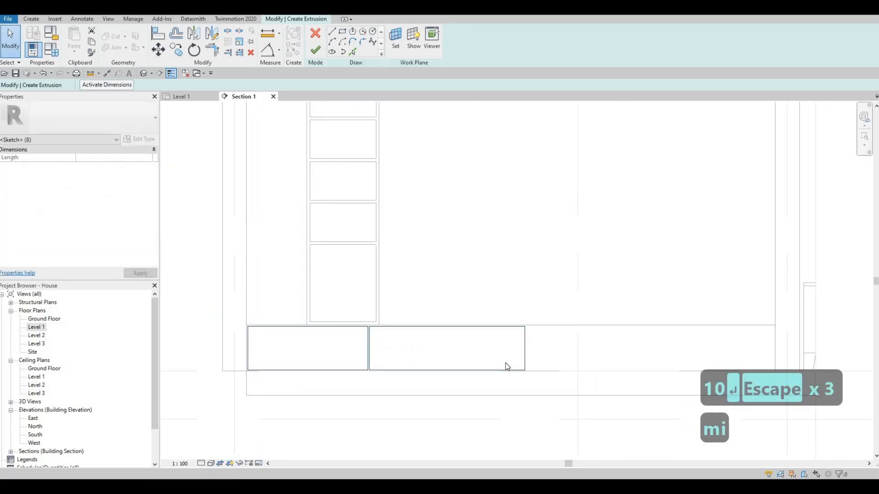
key("r")
key("r")
key("Escape")
key("Escape")
key("Escape")
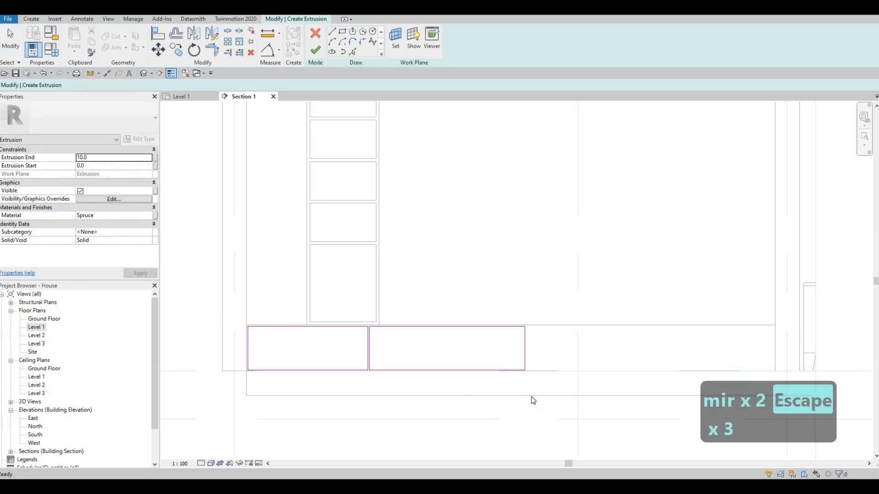
Mirror a copy of both rectangles about a vertical axis through the midpoint of the base's upper edge.
left_click_drag(206, 307, 530, 397)
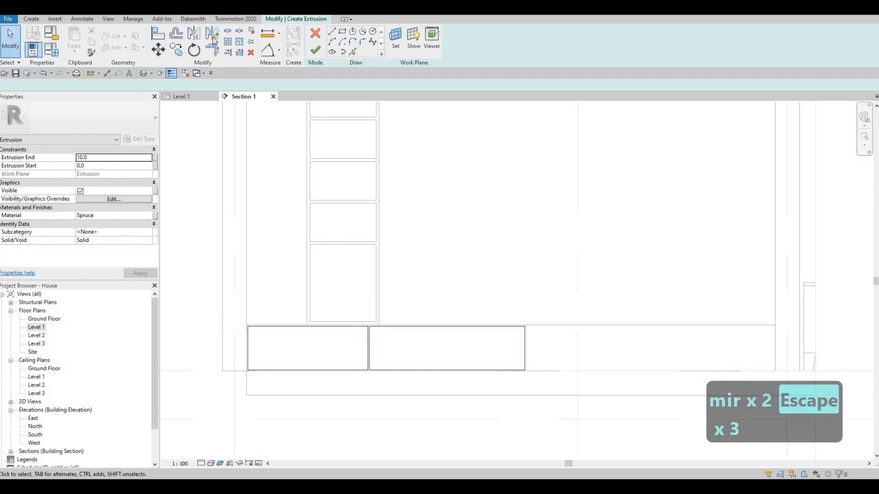
left_click(511, 325)
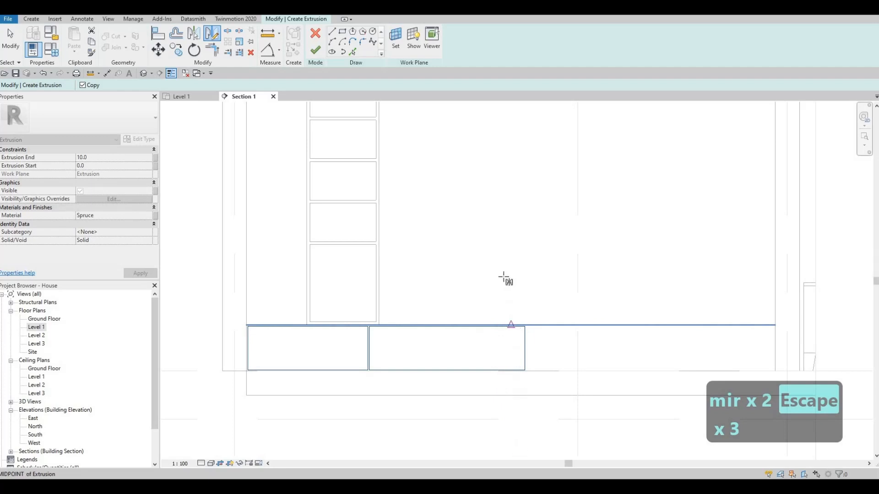
left_click(515, 352)
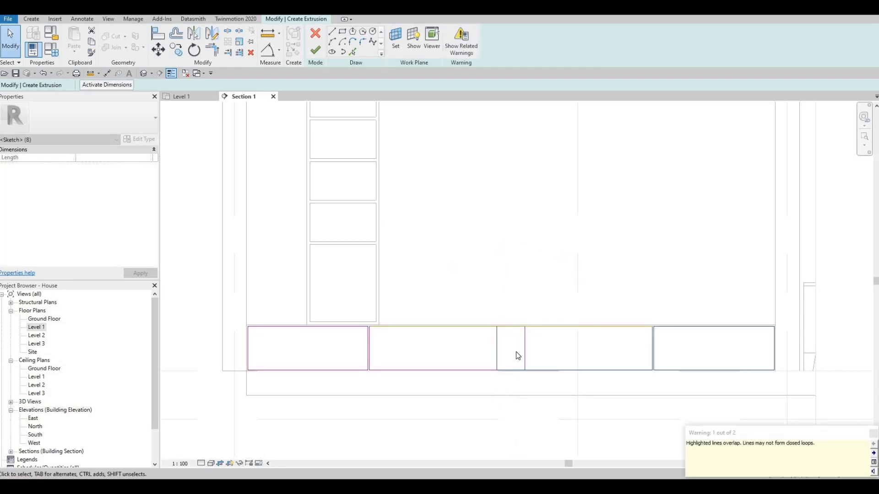
key("Escape")
key("Escape")
Move the overlapping inner edges of the two middle rectangles apart, leaving a gap of about 180 mm around the base's centre.
scroll(522, 350, "up", 3)
key("Escape")
left_click(524, 350)
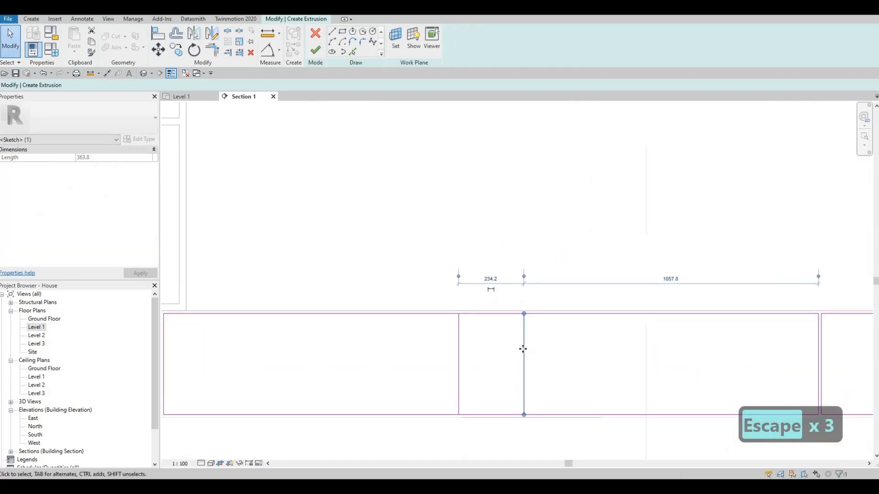
mouse_move(522, 349)
left_mouse_down()
mouse_move(451, 349)
mouse_move(496, 313)
mouse_move(487, 312)
left_mouse_up()
left_click(459, 337)
key("Escape")
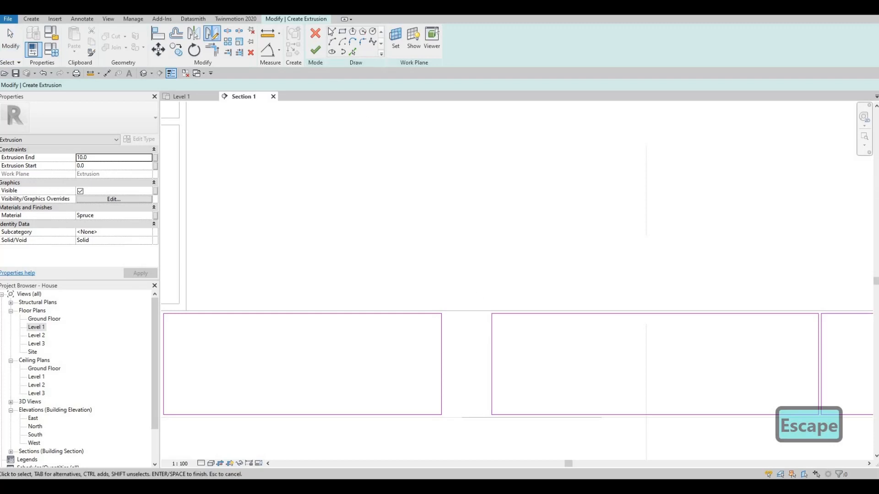
Sketch a vertical helper line about 160 mm long upward from the midpoint of the base's upper edge.
key("Escape")
key("l")
key("i")
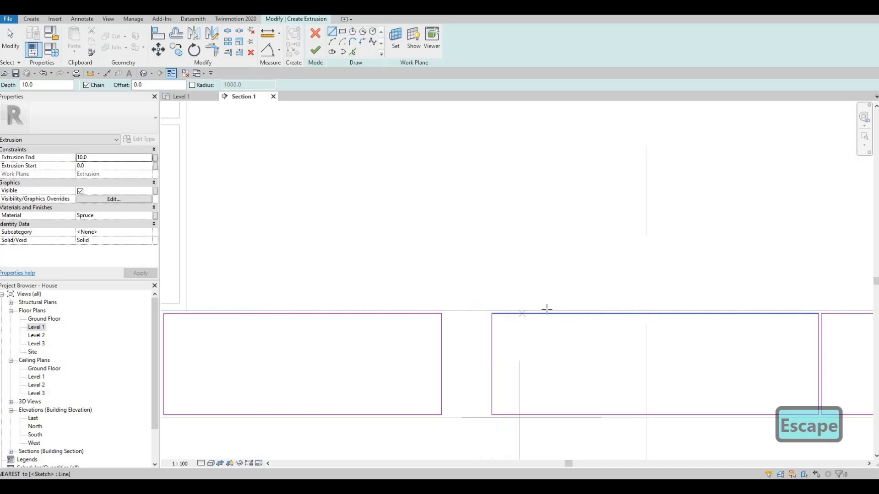
left_click(492, 311)
left_click(490, 264)
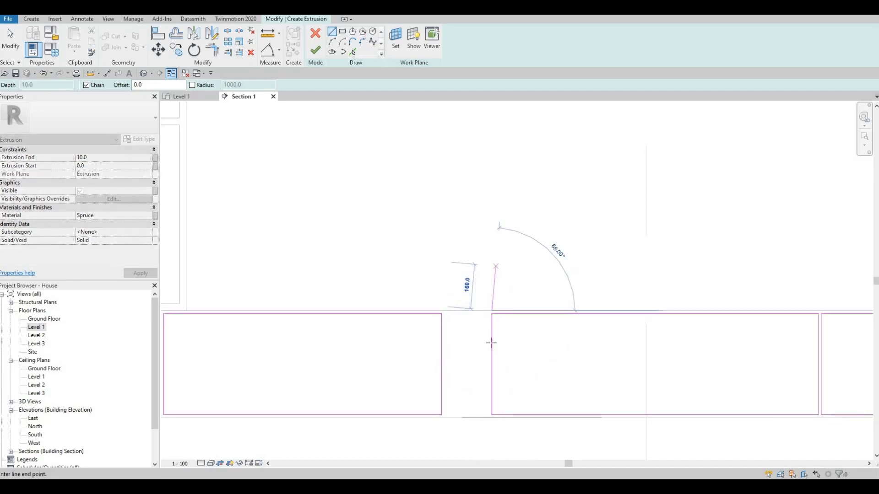
scroll(493, 341, "up", 3)
key("Escape")
key("Escape")
Move the right middle rectangle's inner edge to the right of the helper line and set their distance to 5 mm.
left_click(492, 318)
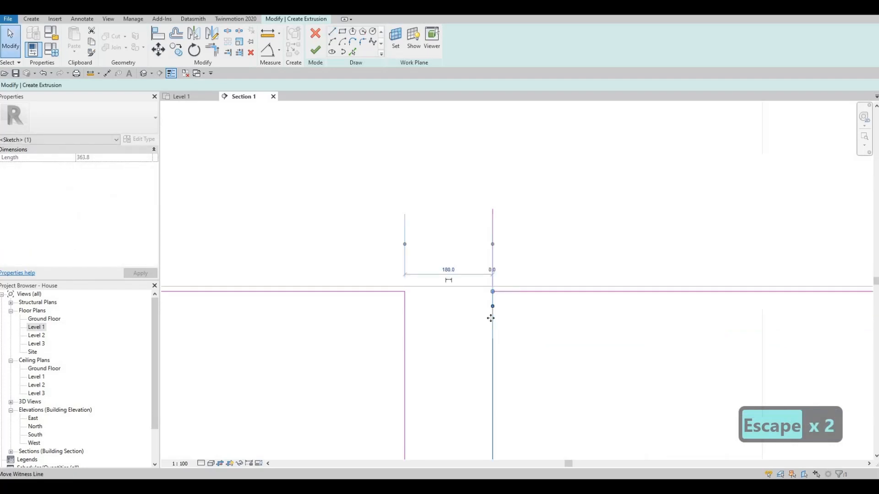
left_click_drag(493, 317, 496, 318)
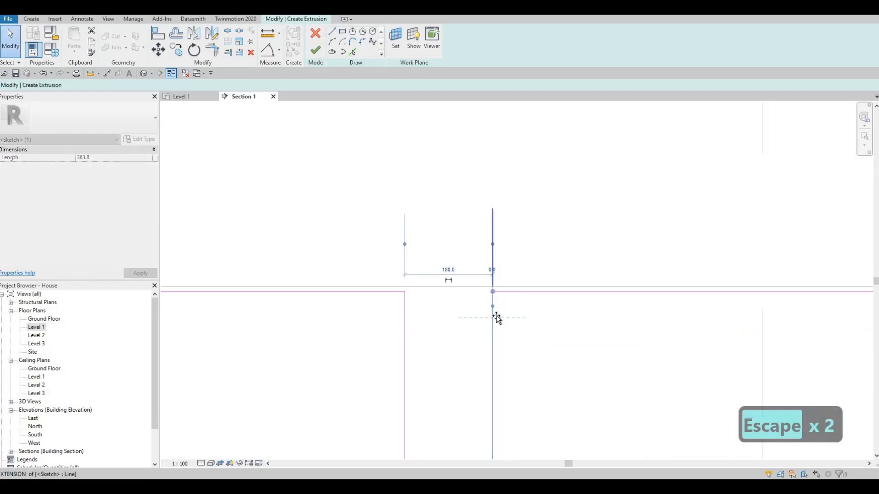
left_click(495, 271)
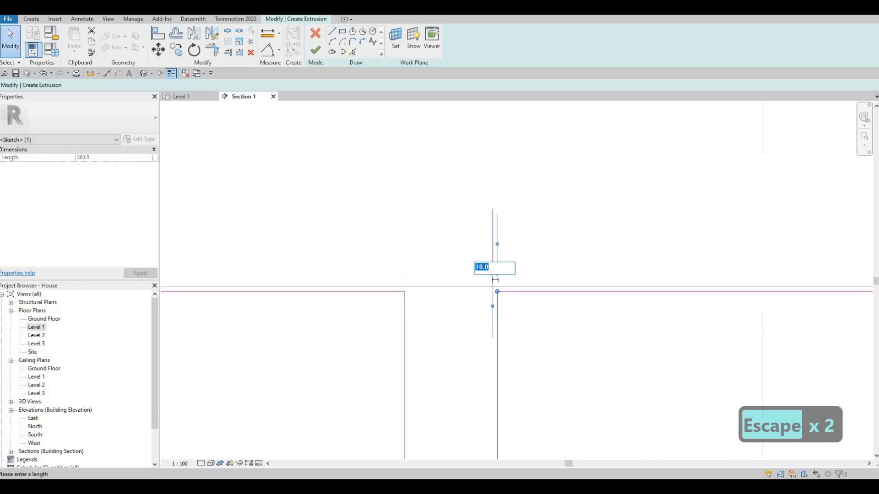
type("5")
key("Return")
key("Escape")
key("Escape")
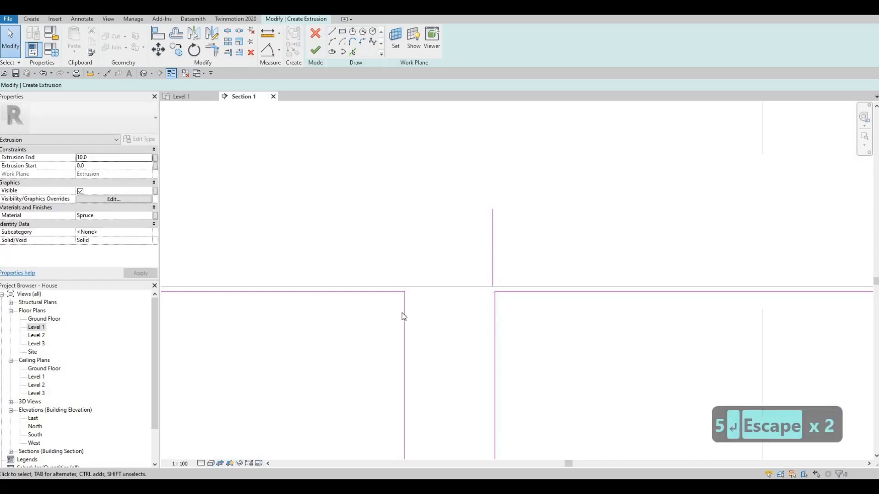
Move the left middle rectangle's inner edge to about 10 mm from the helper line and delete that line.
mouse_move(404, 315)
left_mouse_down()
mouse_move(486, 322)
mouse_move(490, 276)
left_mouse_up()
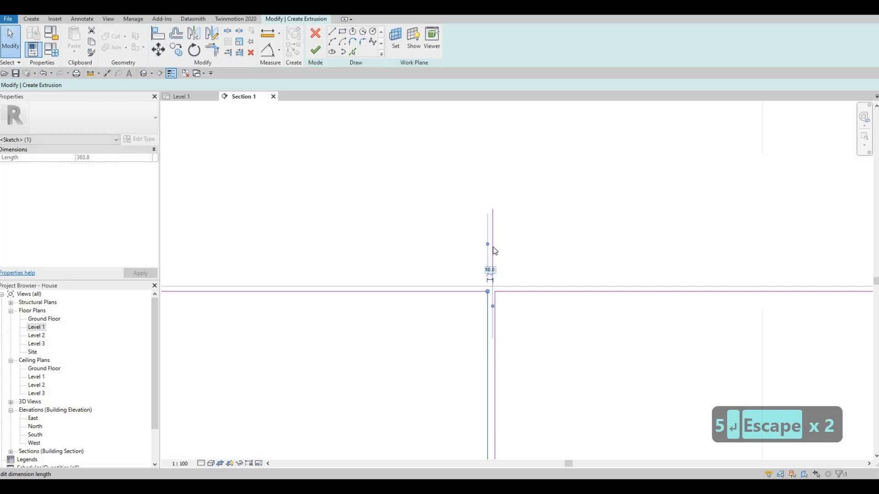
key("Escape")
key("Escape")
left_click(493, 248)
key("Delete")
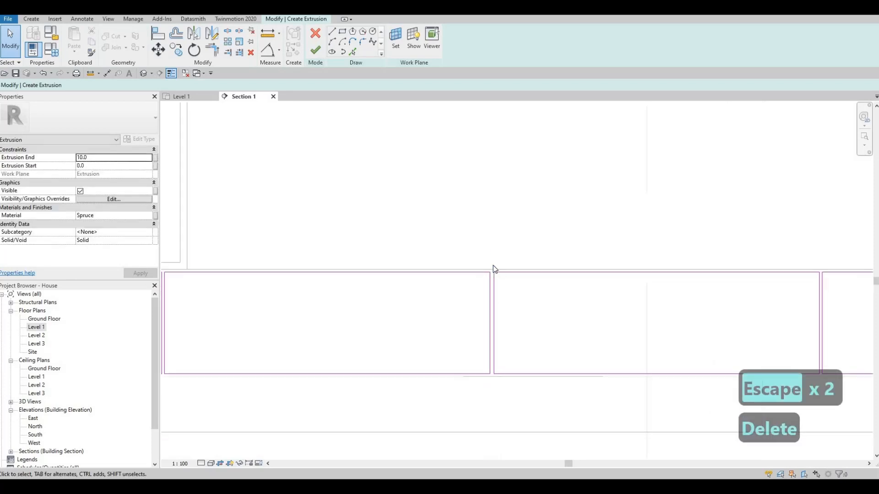
Finish the sketch of the four front panels to create the extrusion.
scroll(493, 265, "down", 3)
key("Escape")
scroll(500, 274, "down", 3)
key("Escape")
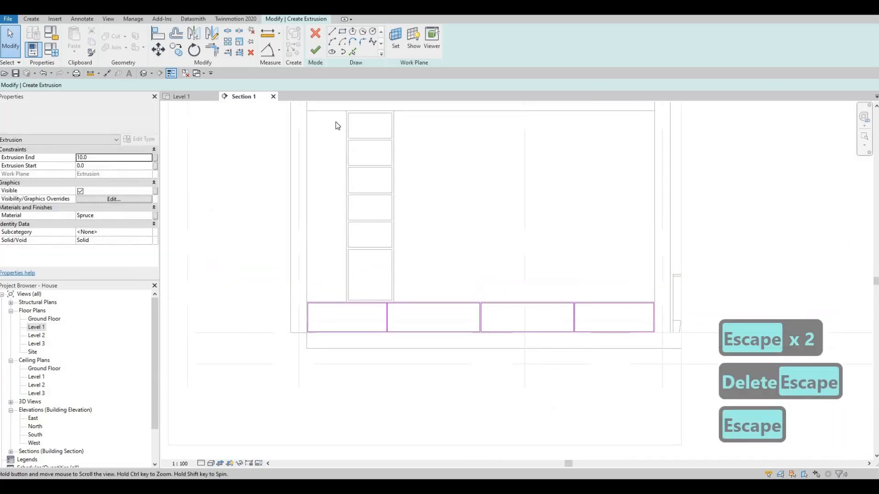
left_click(315, 50)
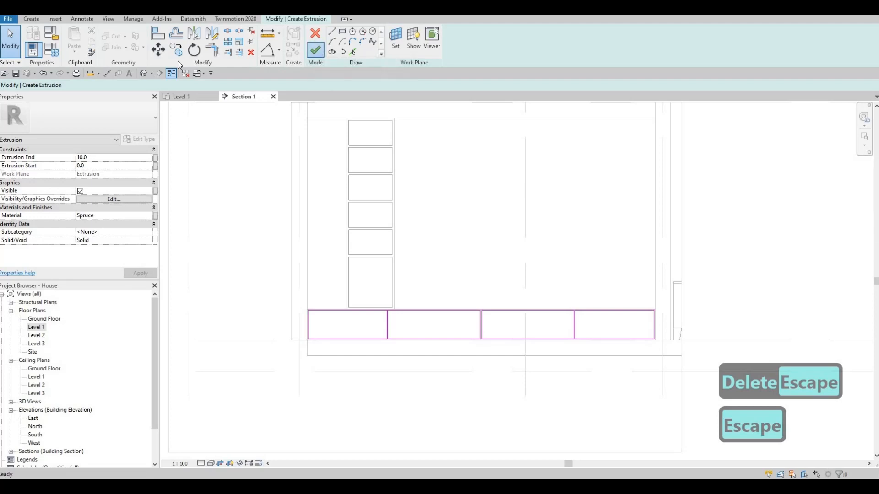
Examine the front panels and shelving unit in the 3D view, the Section 1 view and the Level 1 plan.
left_click(143, 74)
middle_click_drag(563, 264, 414, 274, "shift")
scroll(413, 273, "up", 5)
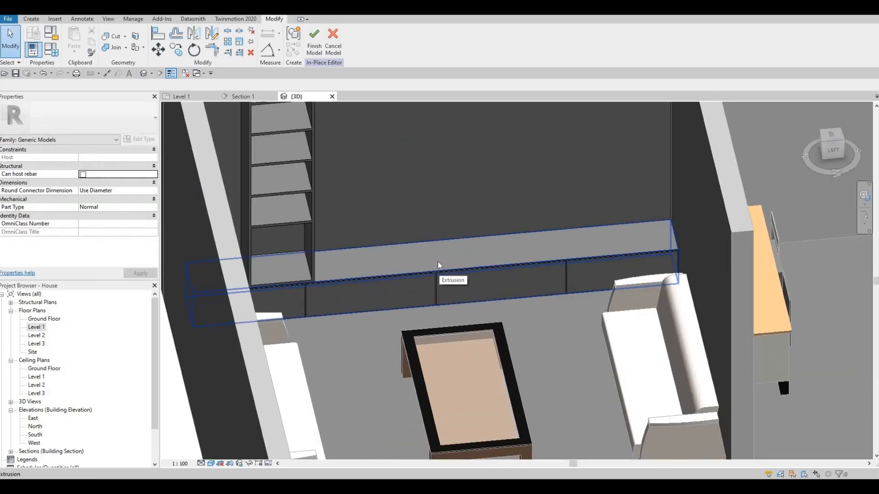
left_click(187, 96)
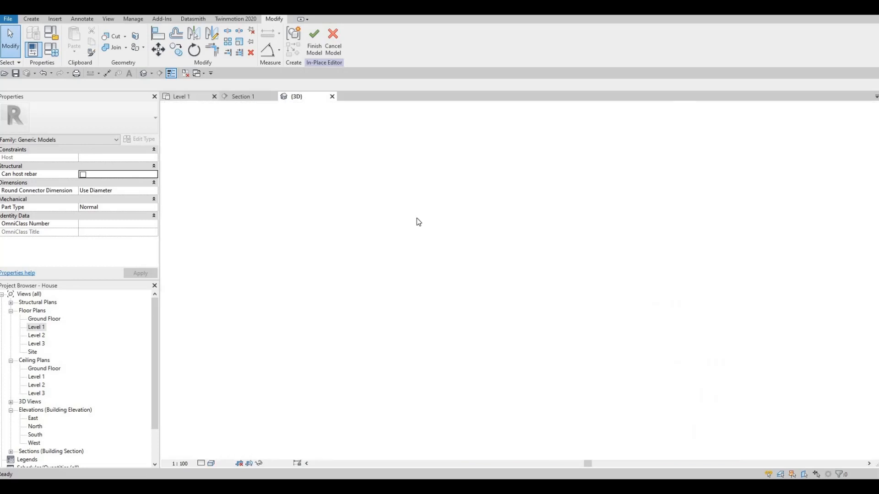
left_click(242, 96)
key("Escape")
key("Escape")
middle_click_drag(380, 182, 367, 190)
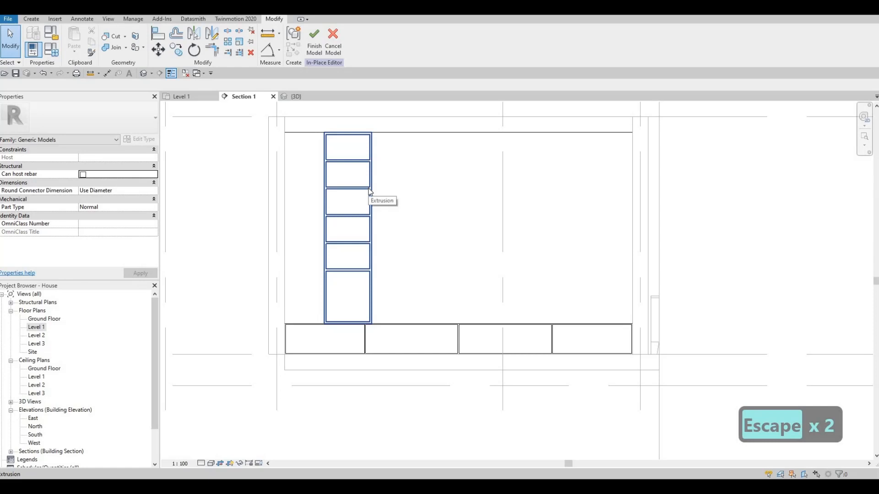
key("Escape")
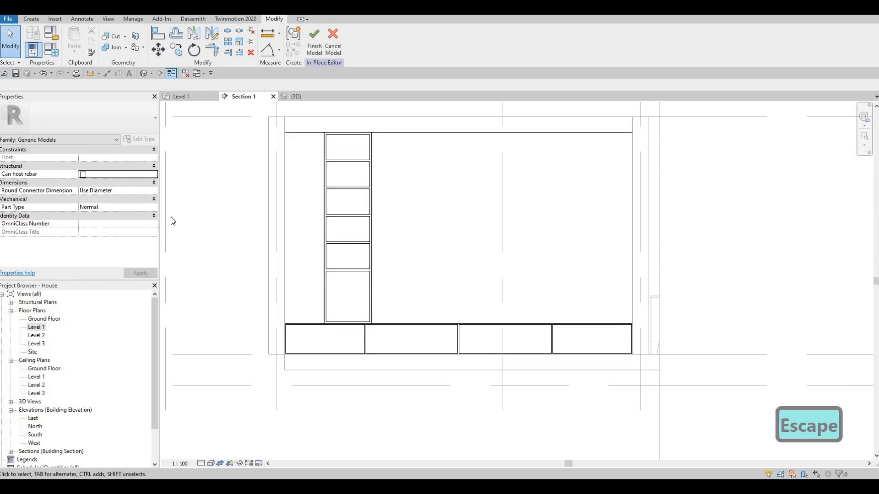
double_click(37, 327)
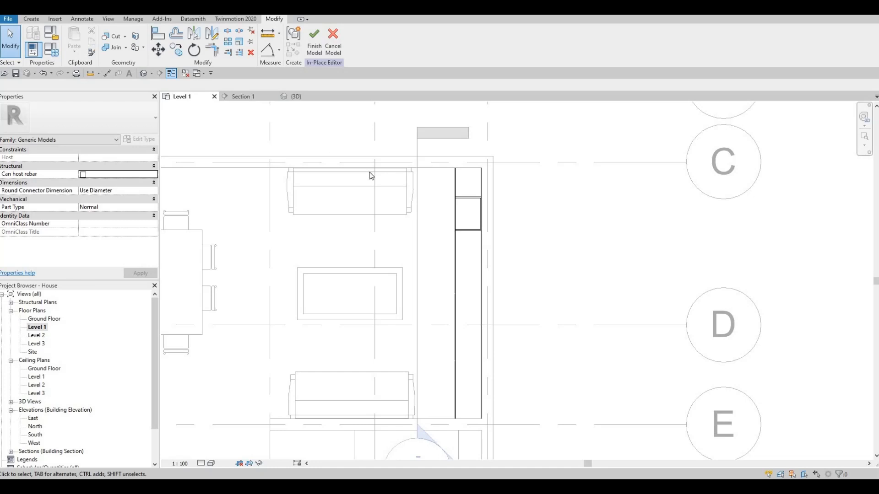
left_click(252, 95)
key("Escape")
middle_click_drag(226, 120, 243, 134)
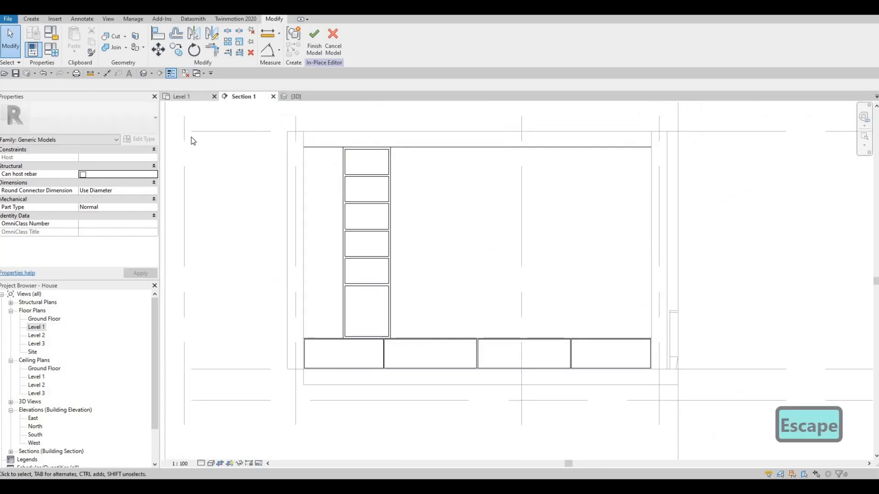
left_click(183, 96)
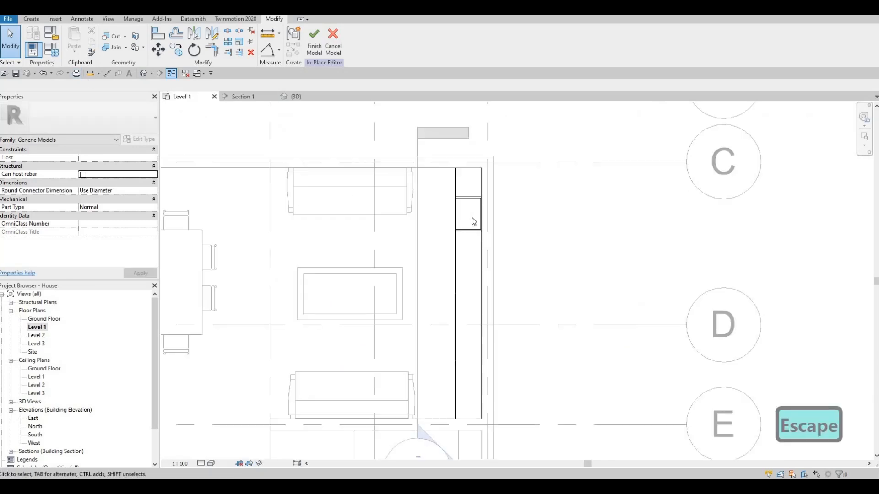
middle_click_drag(483, 182, 478, 220)
scroll(478, 219, "up", 3)
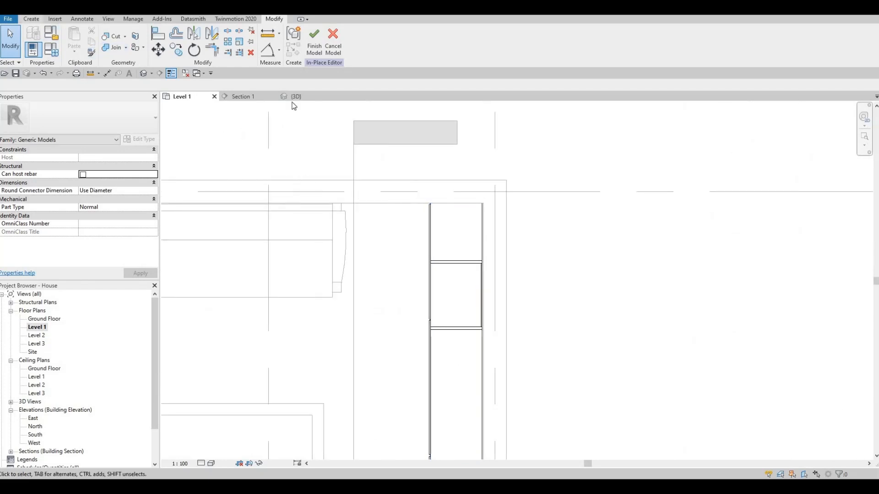
Copy the material name Glulam 28h from the shelving unit's extrusion in the Level 1 plan.
left_click(438, 262)
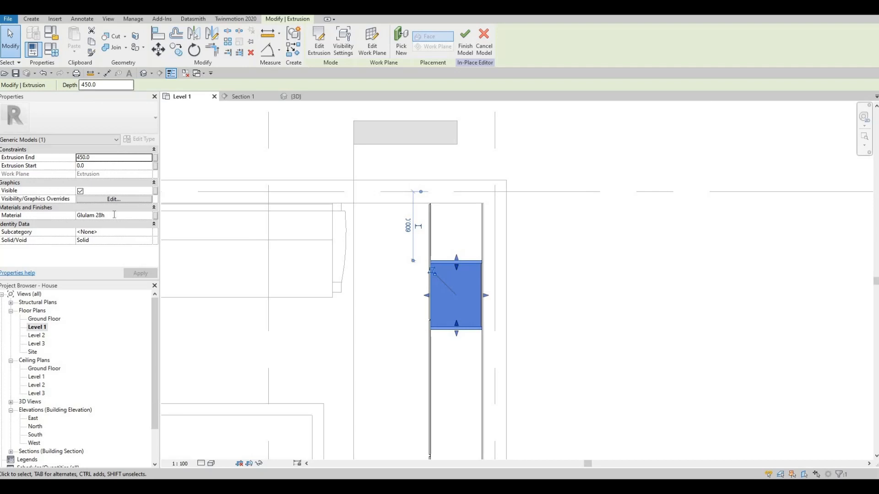
left_click(105, 217)
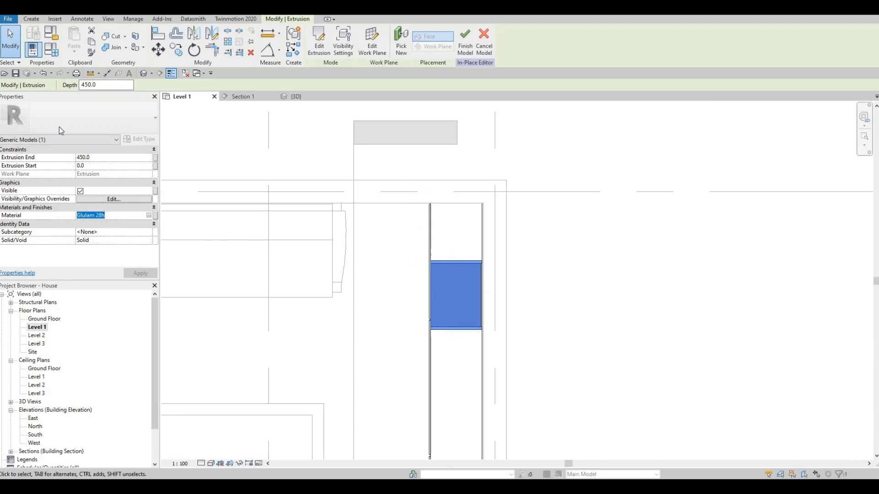
key("ctrl+c")
key("Escape")
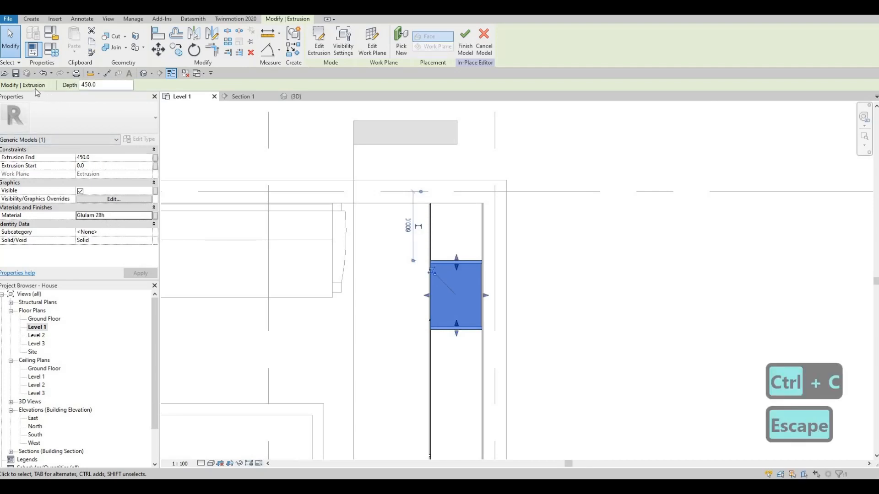
Start a solid extrusion in Section 1, picking the face of the large back panel as the work plane.
left_click(31, 19)
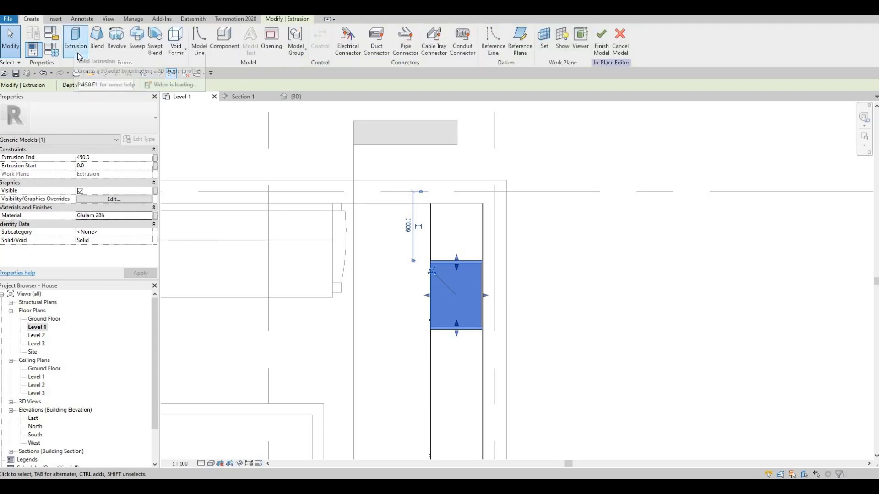
left_click(244, 96)
key("Escape")
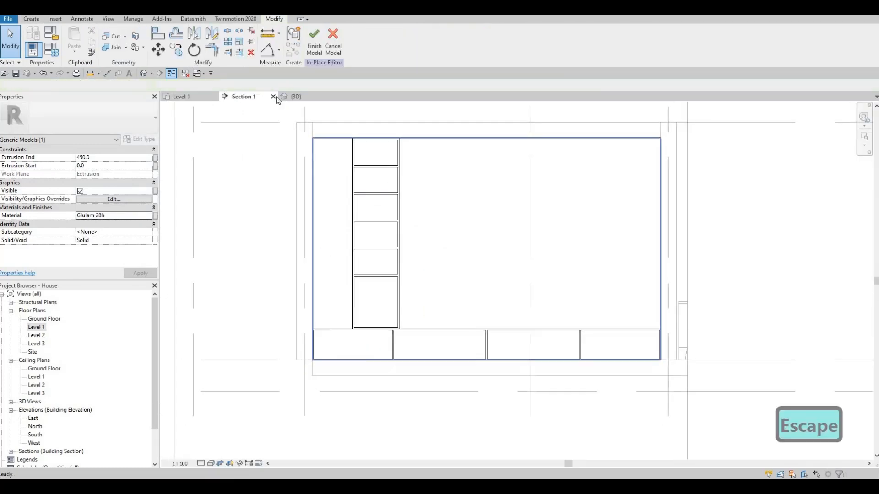
key("Escape")
left_click(31, 19)
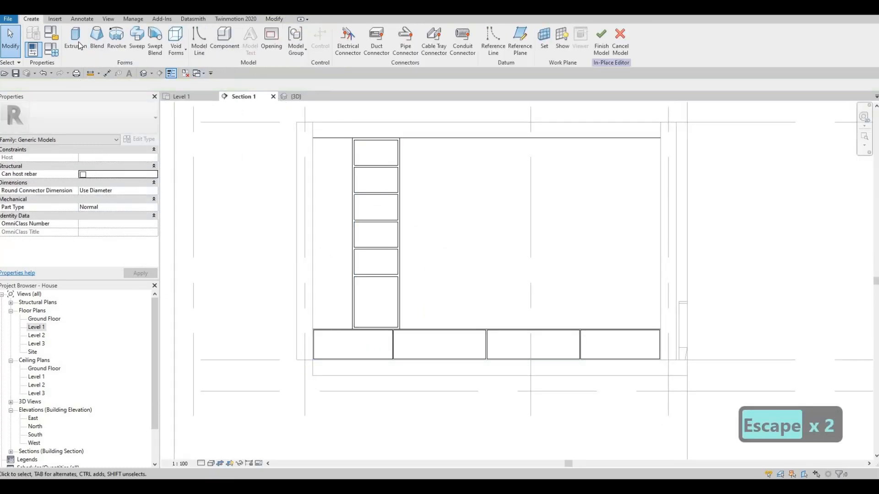
left_click(77, 42)
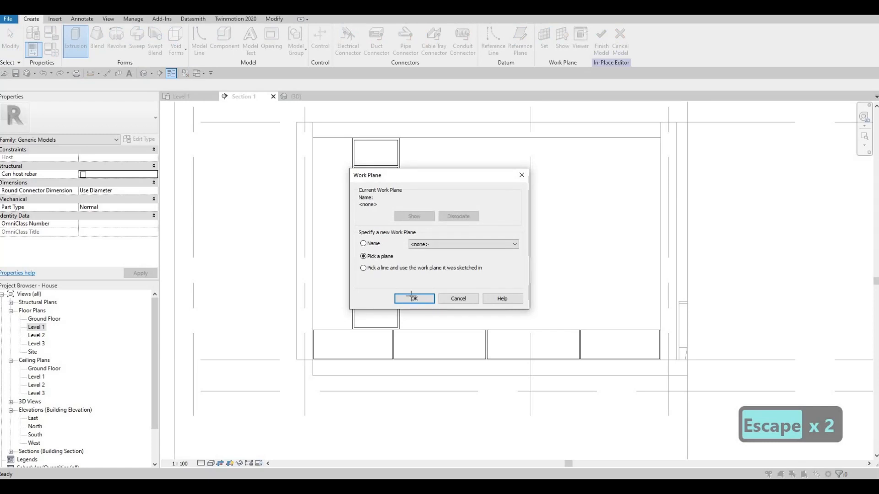
key("Return")
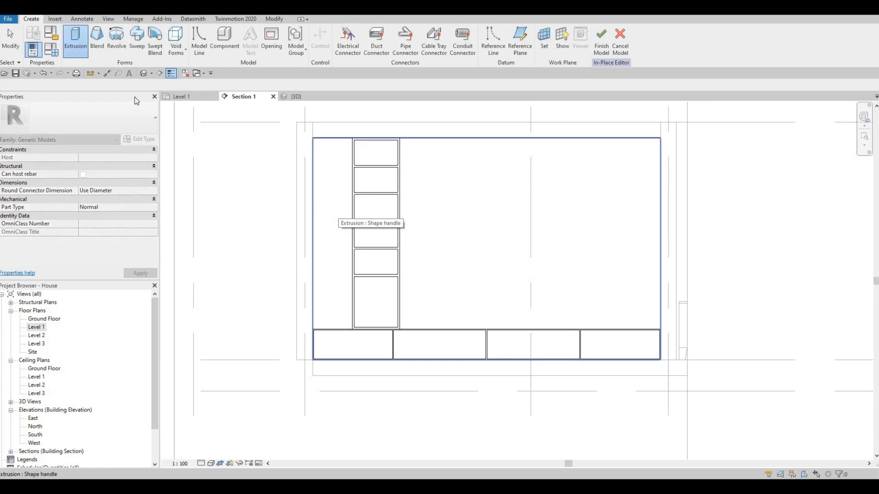
left_click(340, 213)
Set the new extrusion's end to 400 mm and its material to Glulam 28h.
left_click(132, 159)
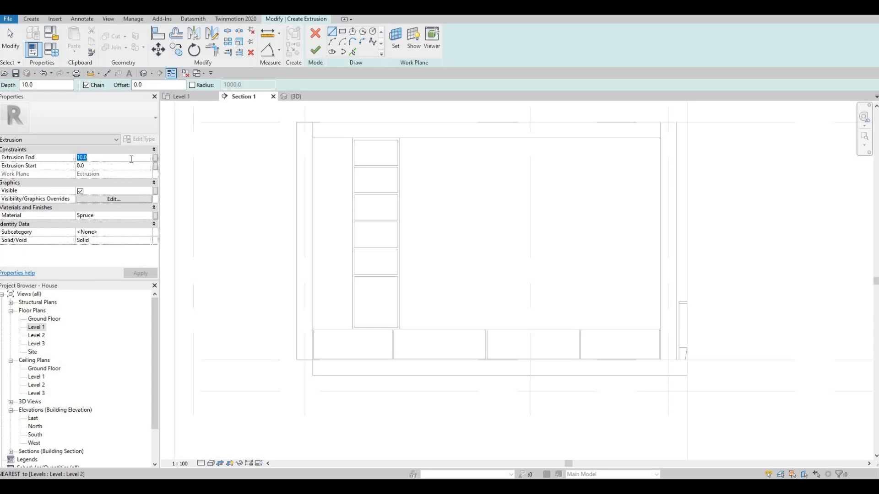
type("400")
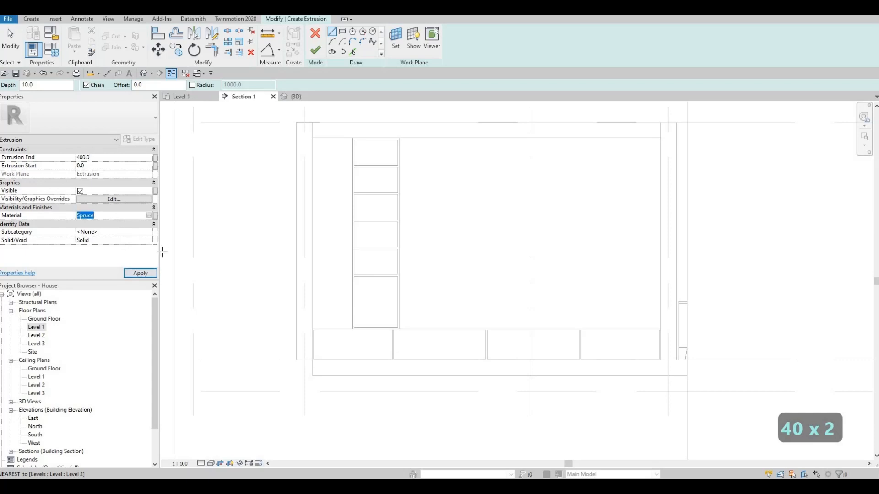
key("ctrl+v")
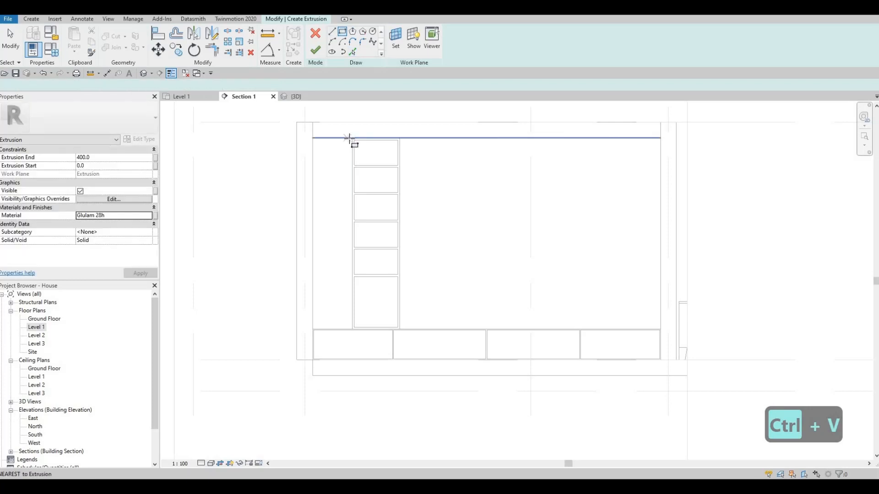
Sketch a rectangle filling the gap between the shelving unit and the side wall above the base, finish the extrusion and check it in 3D.
left_click(351, 138)
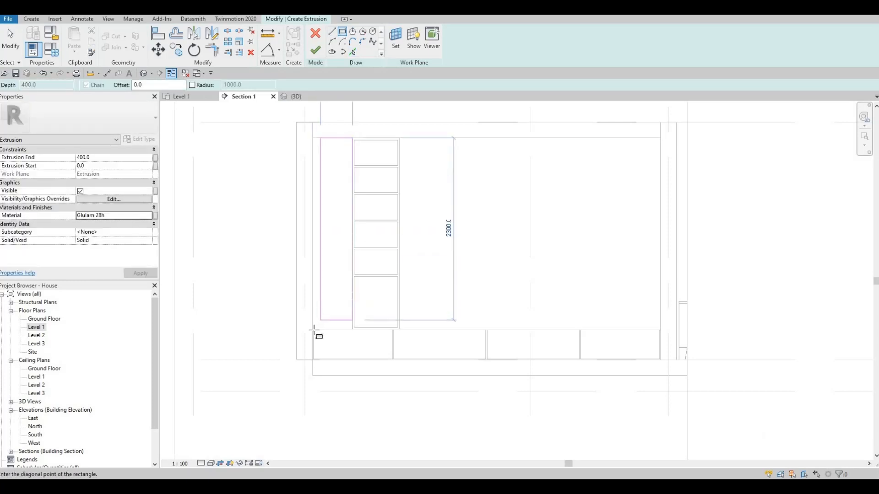
scroll(312, 329, "up", 2)
scroll(312, 328, "up", 2)
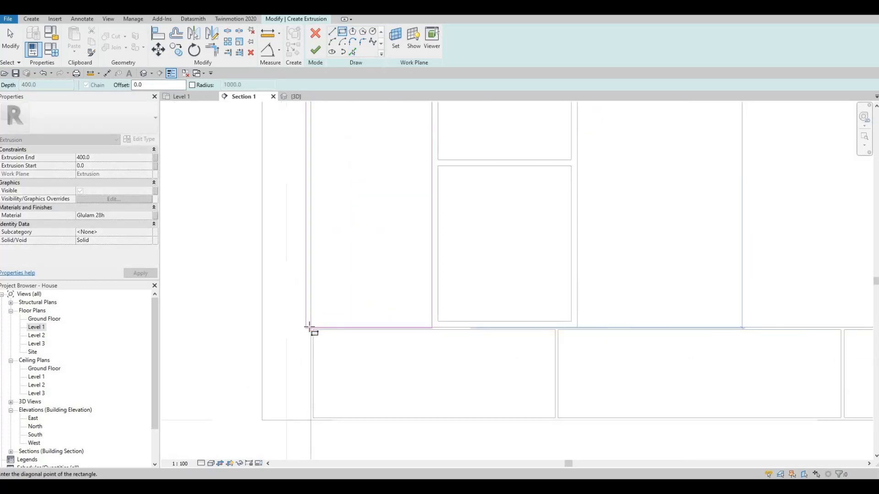
left_click(310, 328)
key("Escape")
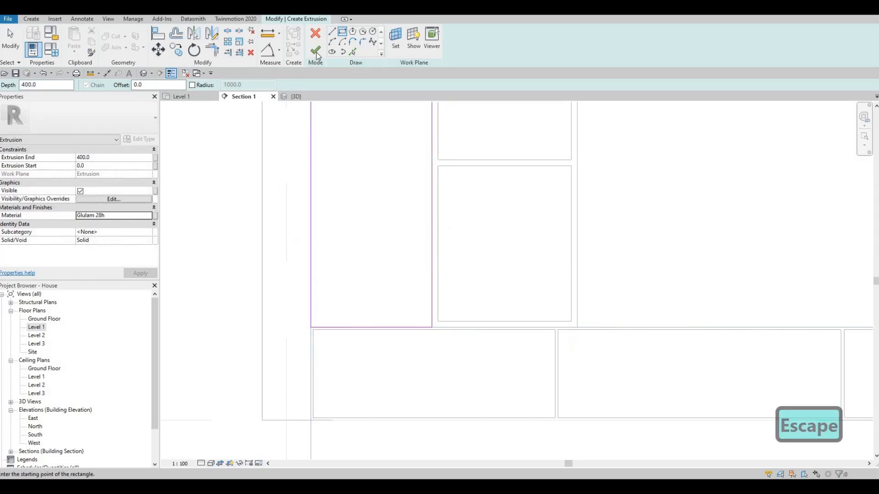
left_click(316, 51)
left_click(297, 97)
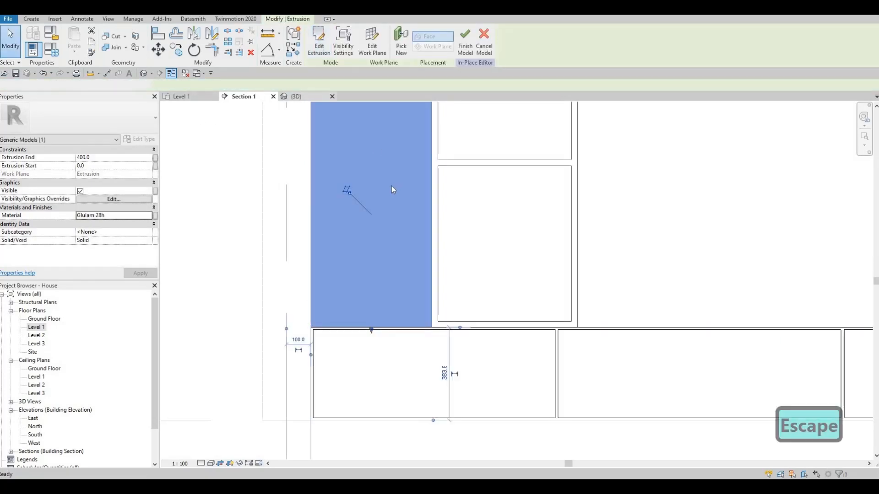
middle_click_drag(336, 232, 282, 256, "shift")
key("Escape")
scroll(256, 256, "down", 4)
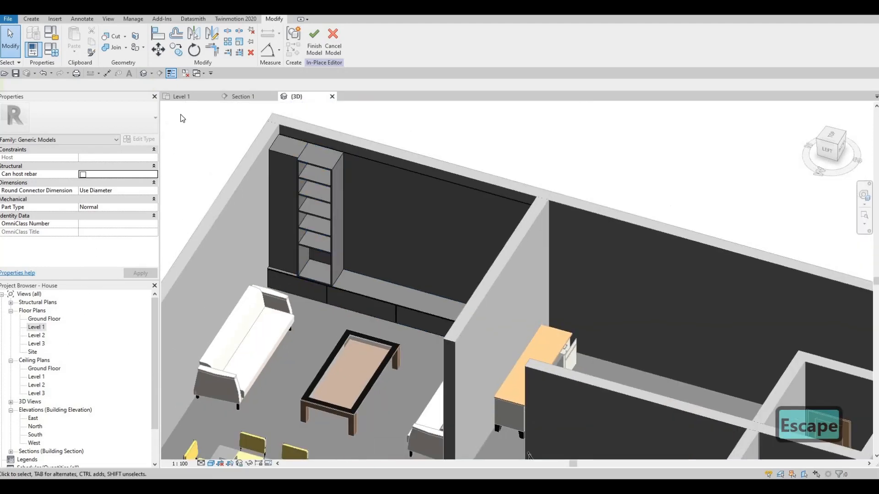
Start another extrusion in the Level 1 plan and sketch a rectangle over the narrow strip in front of the new block beside the shelving.
key("ctrl+Tab")
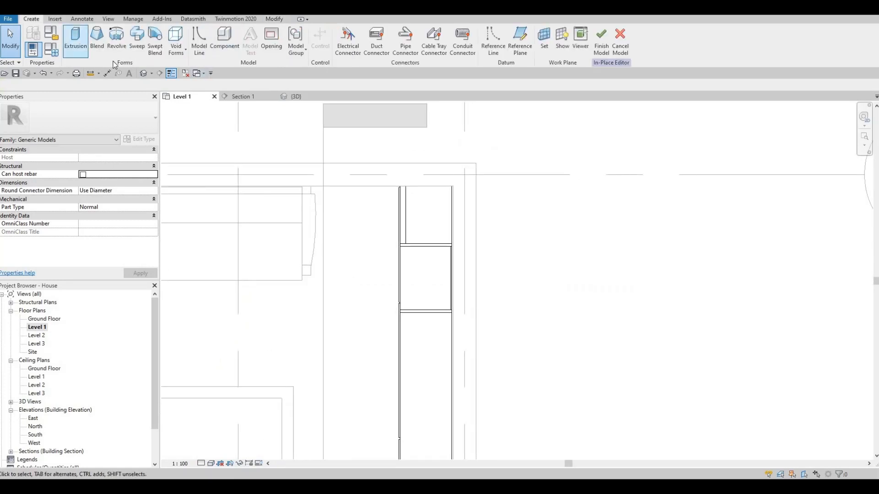
left_click(73, 46)
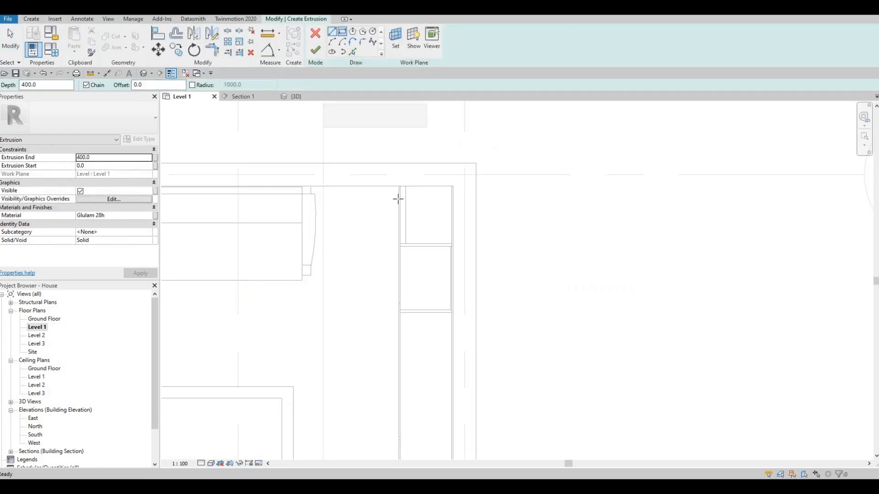
scroll(403, 197, "up", 5)
left_click(456, 123)
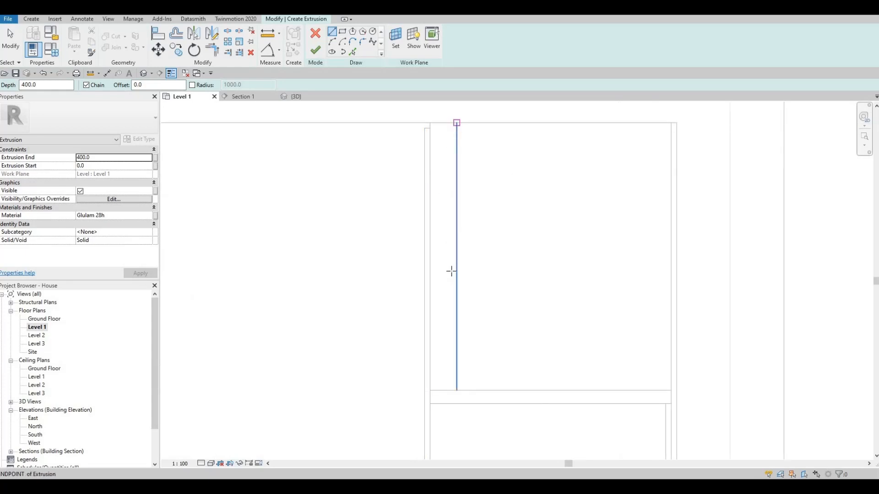
key("Escape")
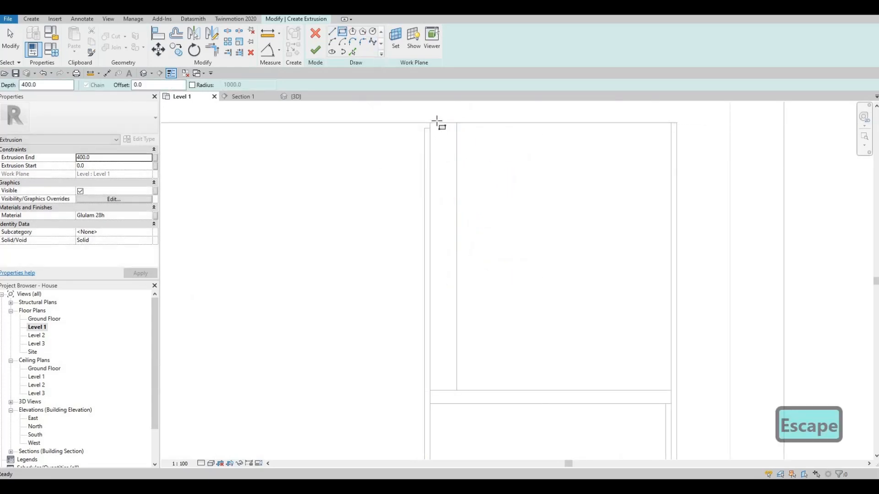
left_click(457, 123)
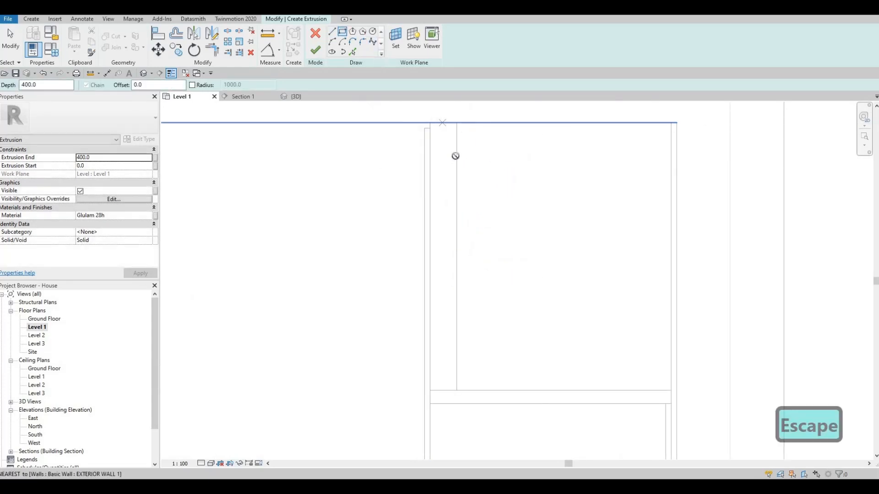
left_click(431, 389)
key("Escape")
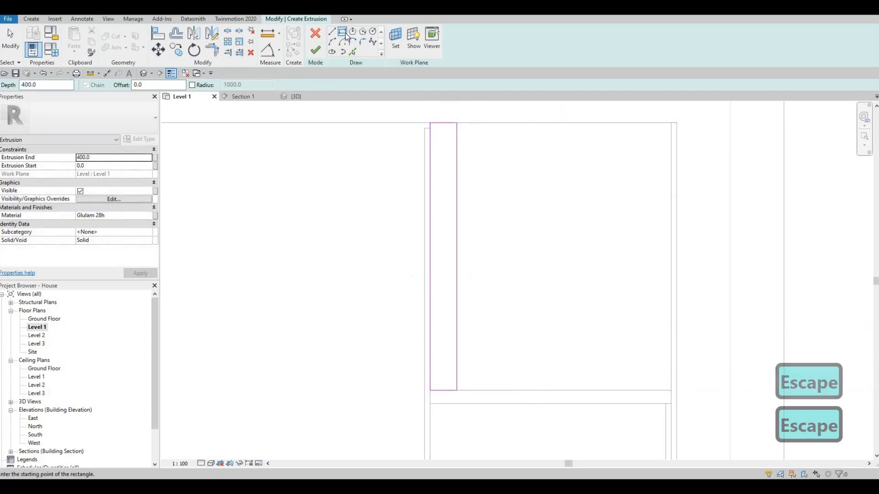
Sketch a small rectangle inside the strip, against its front edge near the exterior wall.
left_click(448, 138)
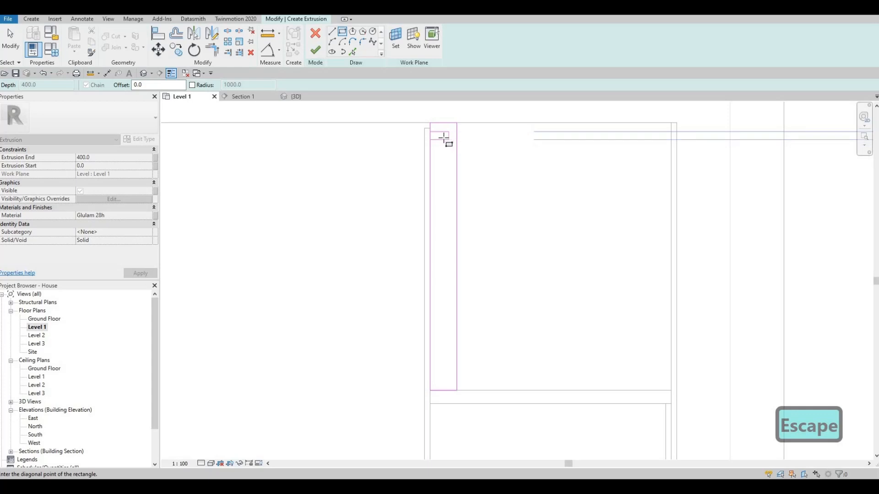
left_click(443, 137)
scroll(431, 120, "up", 4)
key("Escape")
key("Escape")
key("Escape")
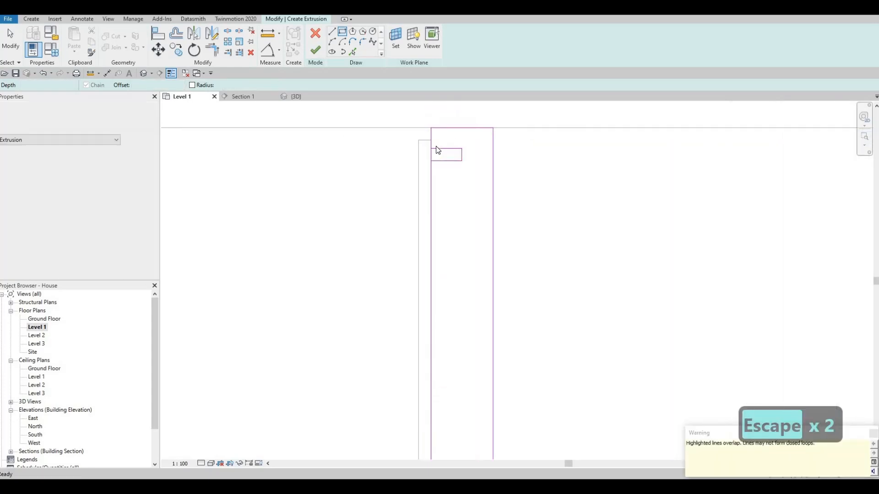
key("Escape")
Copy the small rectangle repeatedly along the strip's front edge at about 27 mm spacing, from the exterior wall to the strip's far end.
scroll(425, 145, "down", 1)
left_click_drag(384, 140, 463, 180)
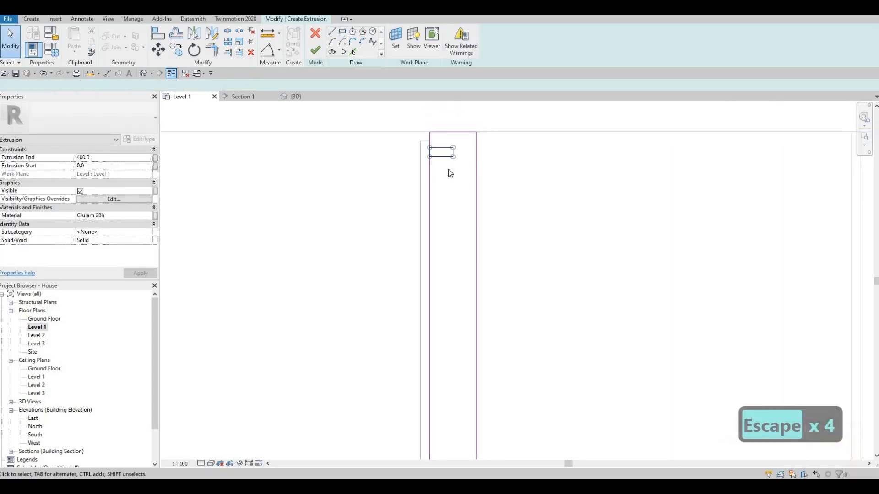
key("c")
key("o")
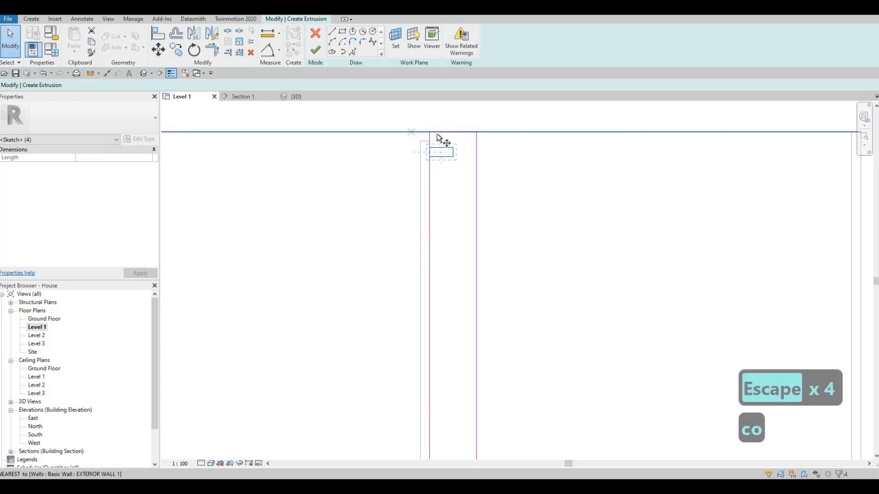
left_click(430, 182)
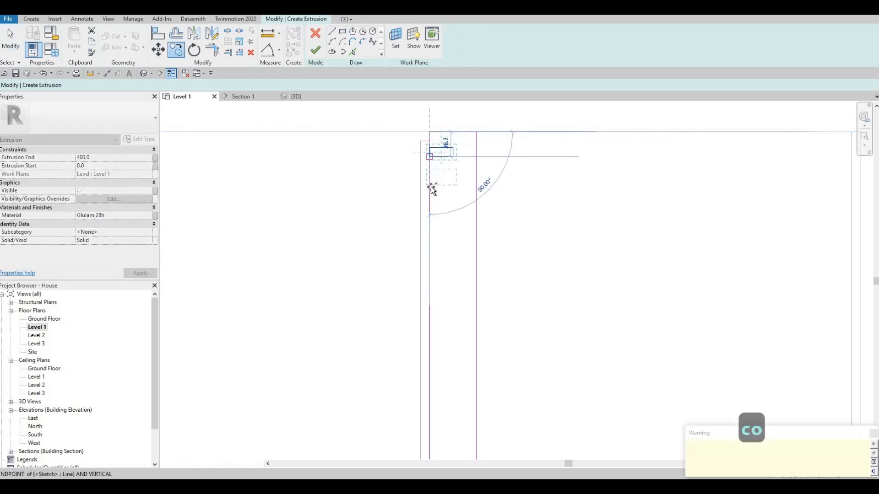
left_click(433, 213)
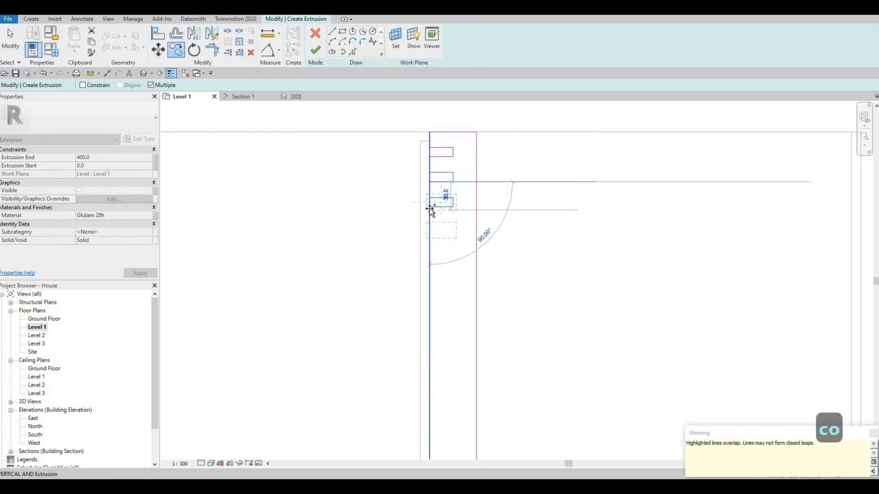
left_click(430, 235)
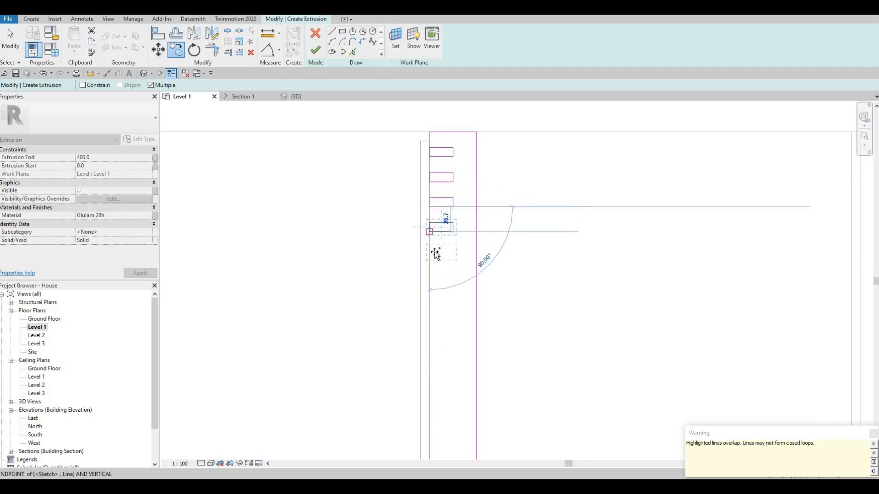
left_click(431, 264)
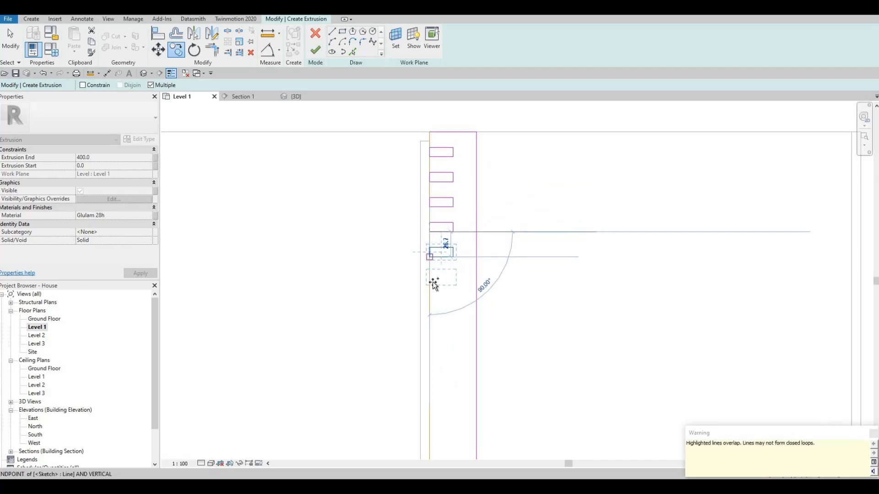
left_click(435, 300)
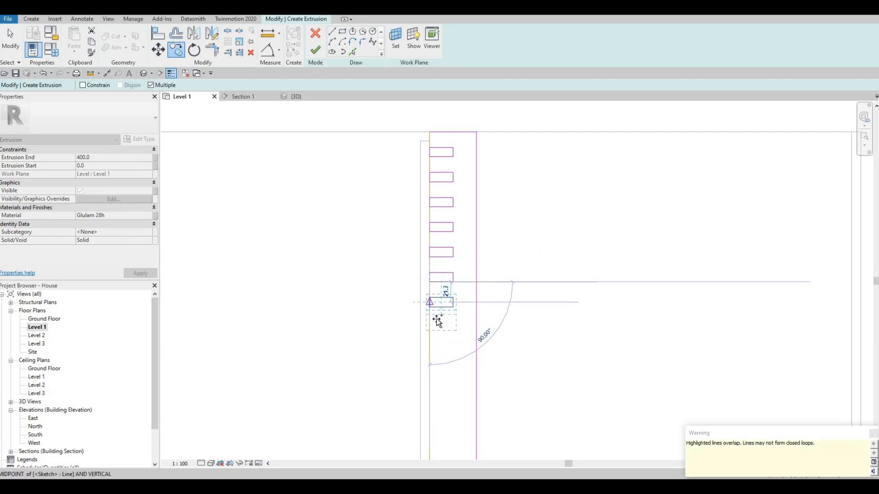
left_click(439, 319)
middle_click_drag(438, 344, 434, 234)
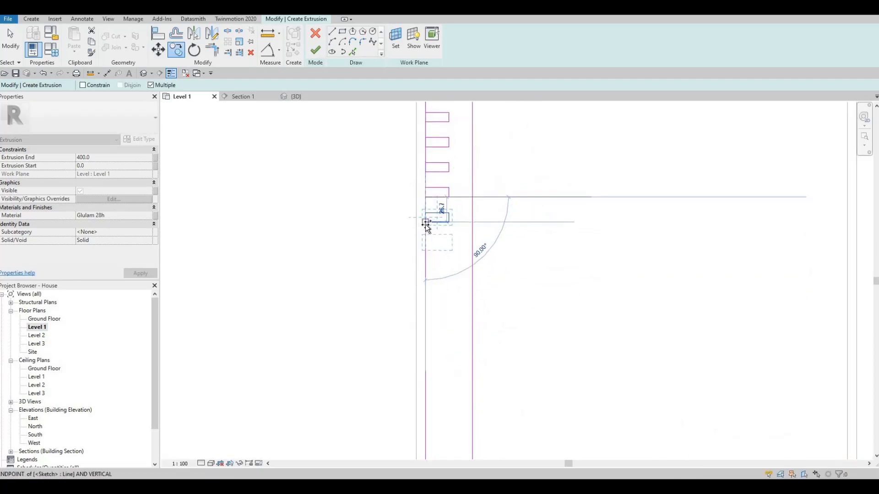
left_click(426, 223)
left_click(428, 252)
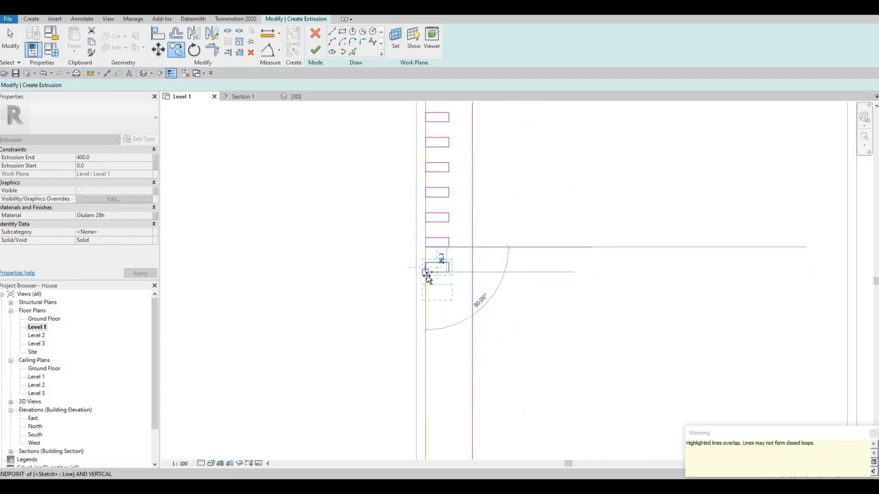
middle_click_drag(434, 271, 433, 213)
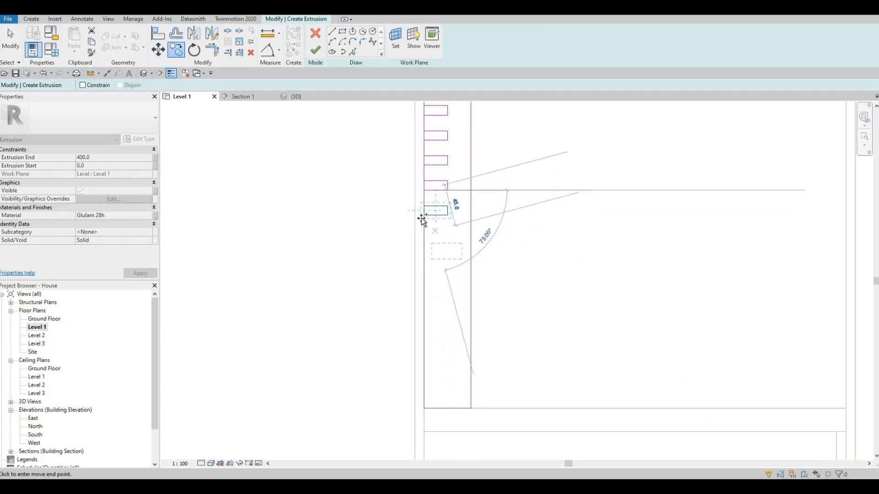
left_click(426, 249)
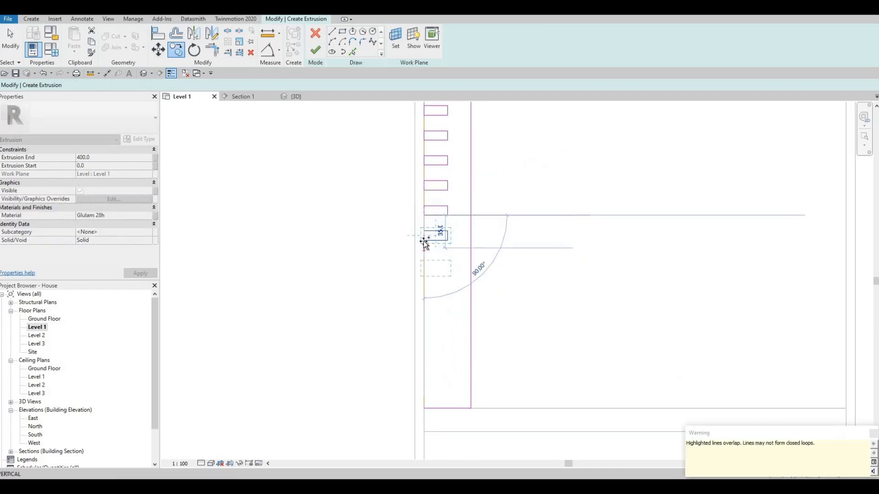
left_click(425, 268)
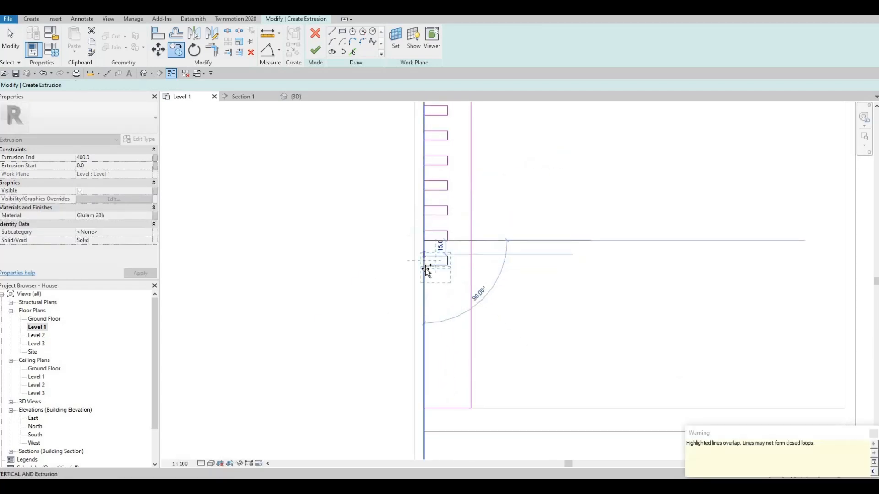
left_click(425, 293)
left_click(426, 317)
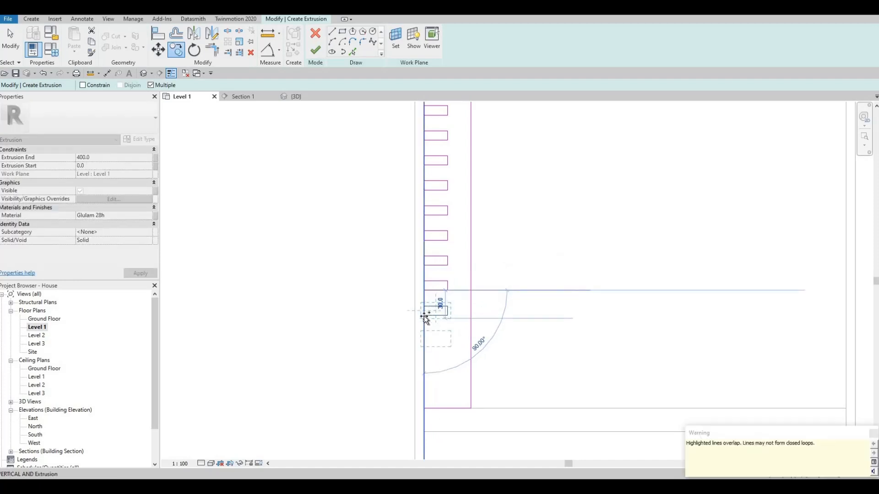
left_click(426, 343)
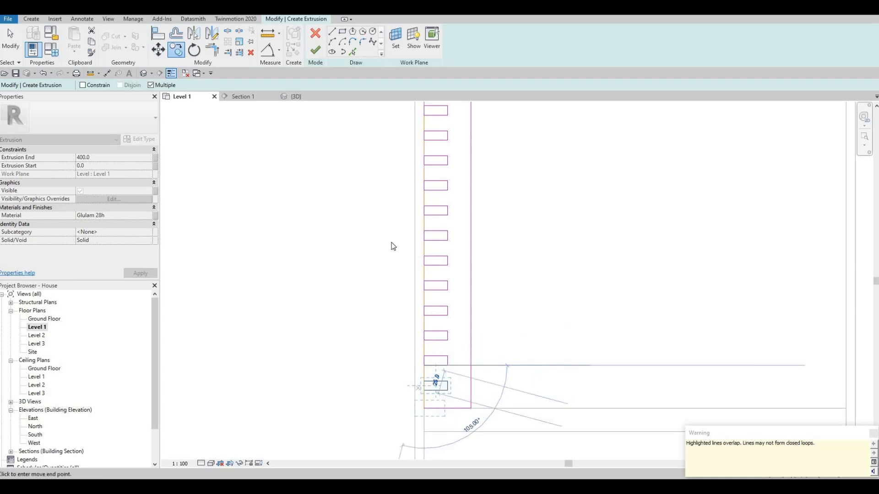
key("Escape")
key("Escape")
Delete the short closing lines of the small rectangles that overlap the strip's front edge.
scroll(399, 127, "down", 3)
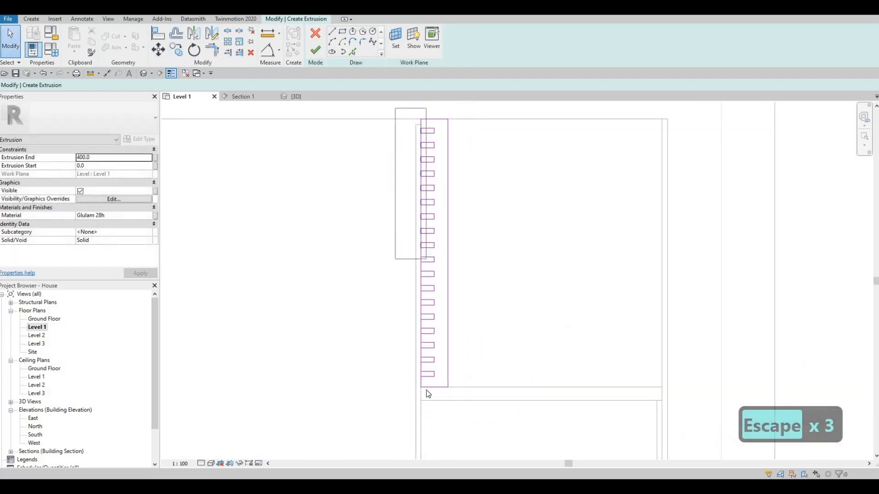
key("Escape")
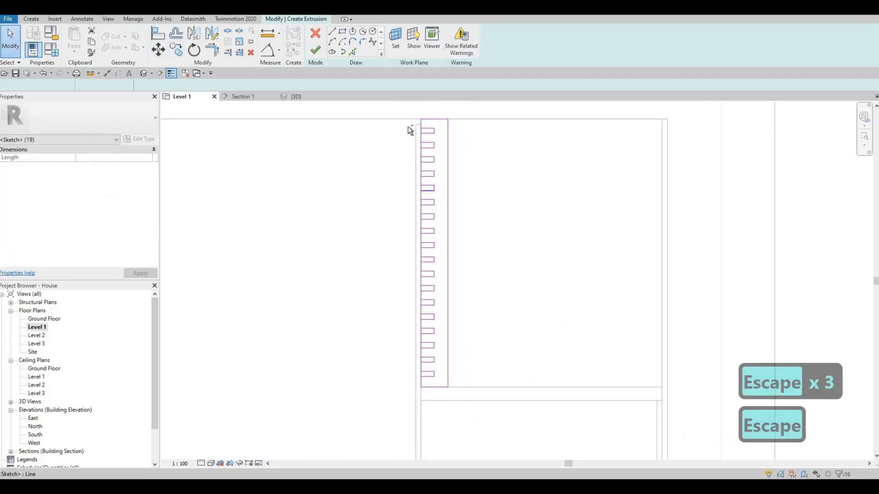
key("Escape")
left_click_drag(424, 357, 427, 383)
key("Delete")
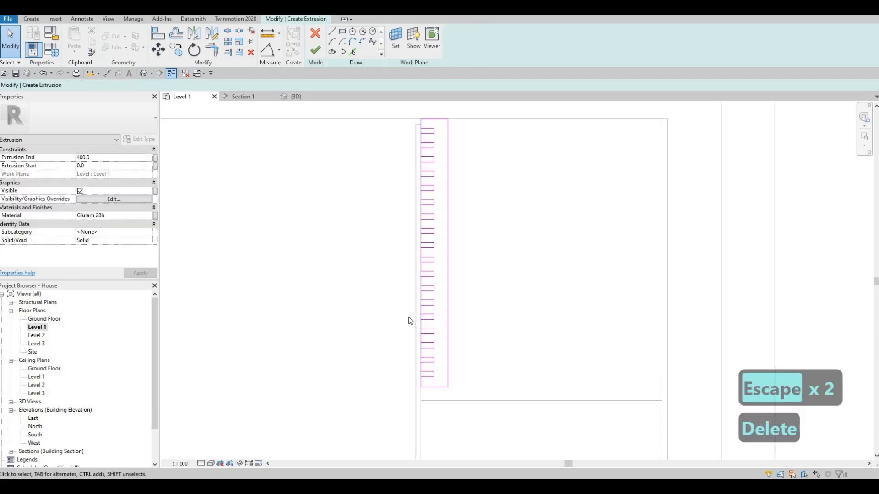
Split the strip's long front edge line at each of the small notches along its length.
key("s")
key("l")
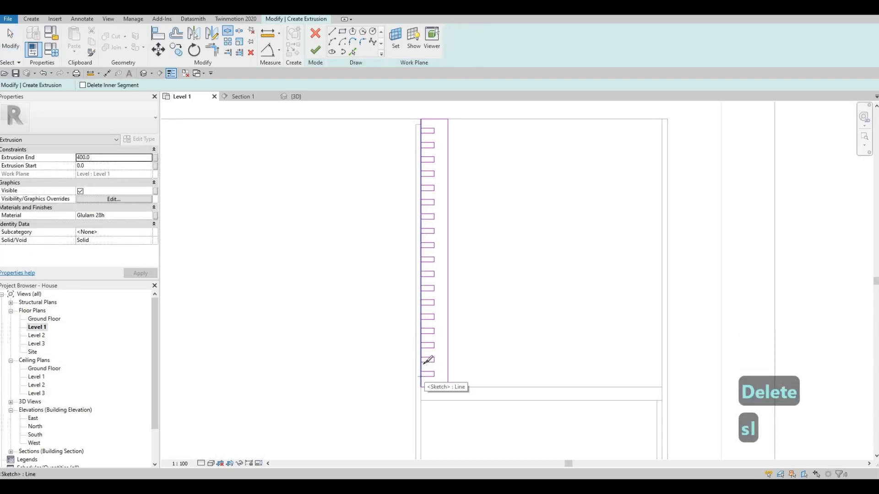
left_click(421, 363)
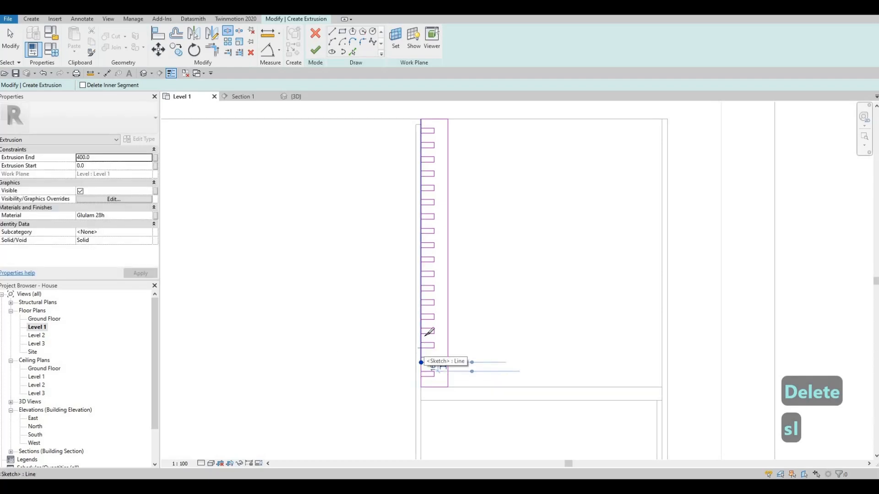
left_click(421, 334)
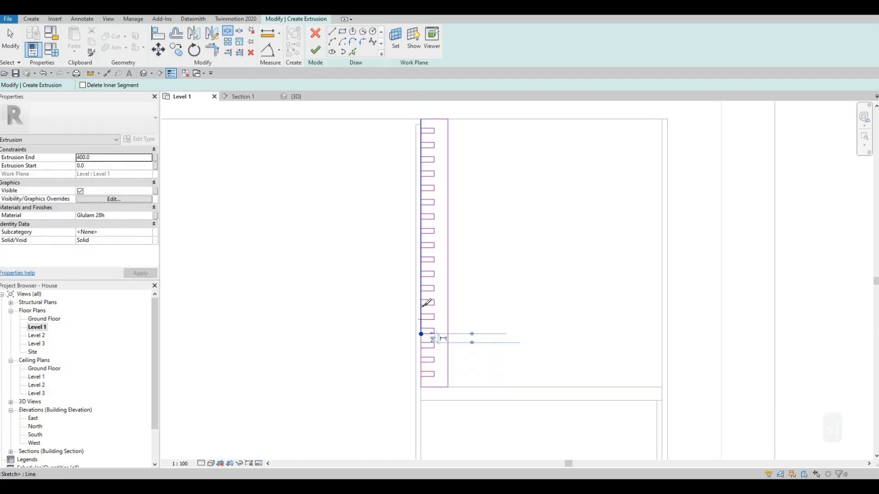
left_click(421, 319)
left_click(421, 302)
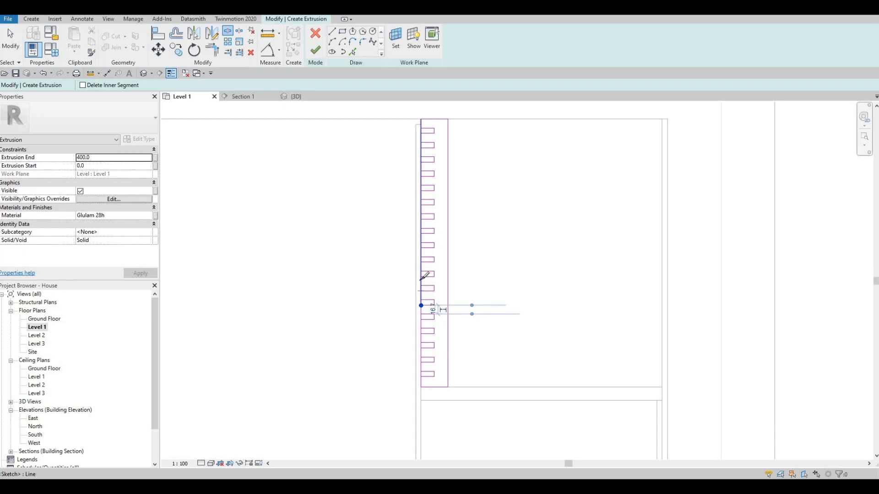
left_click(421, 291)
left_click(421, 277)
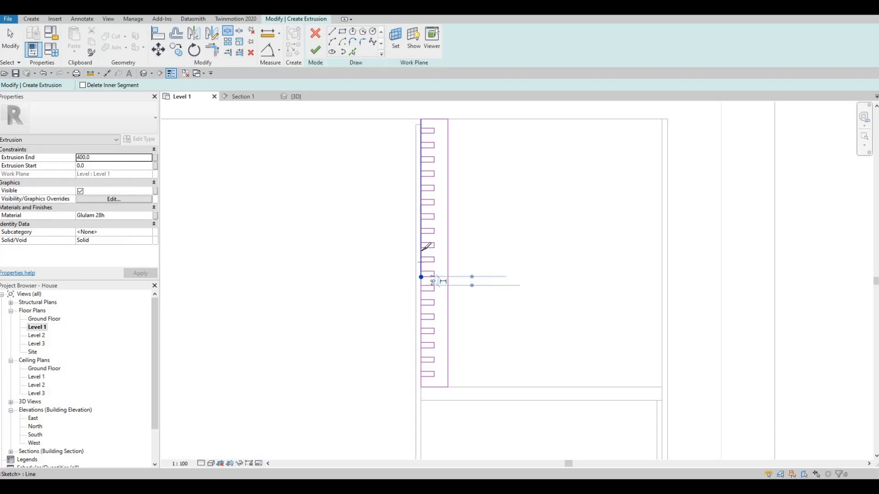
left_click(421, 263)
left_click(421, 248)
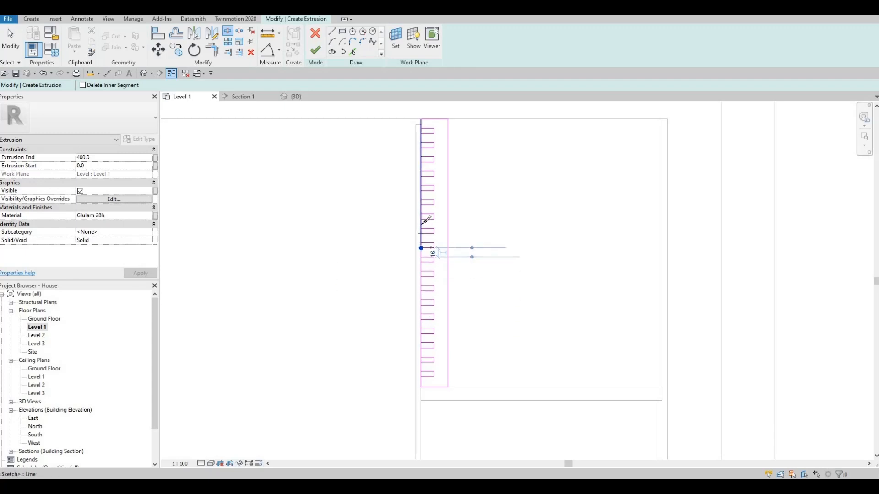
left_click(421, 234)
left_click(421, 219)
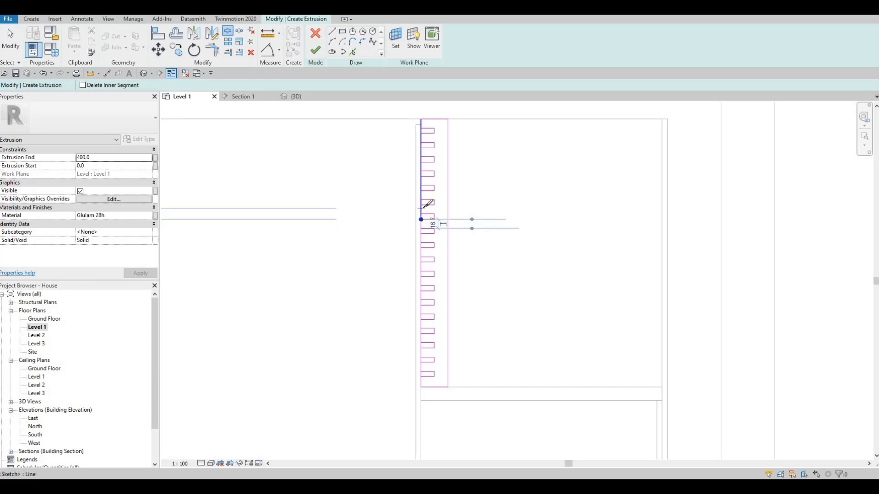
left_click(421, 205)
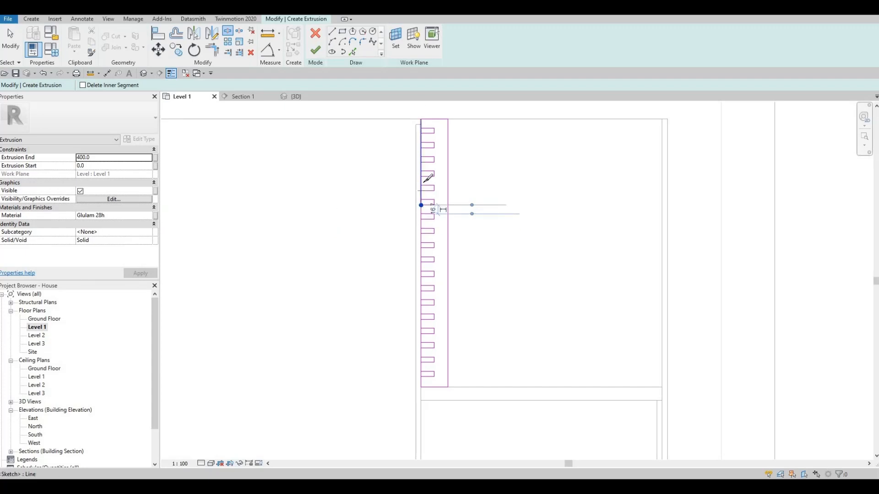
left_click(422, 191)
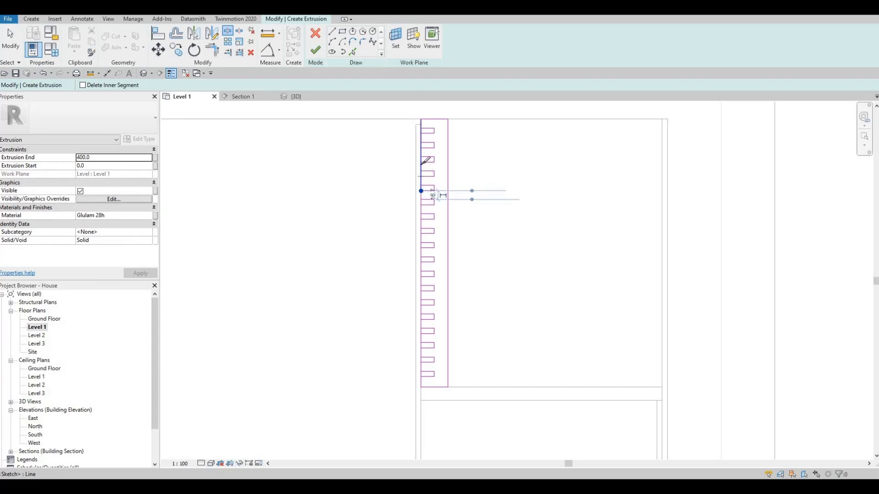
left_click(422, 177)
left_click(421, 163)
left_click(421, 147)
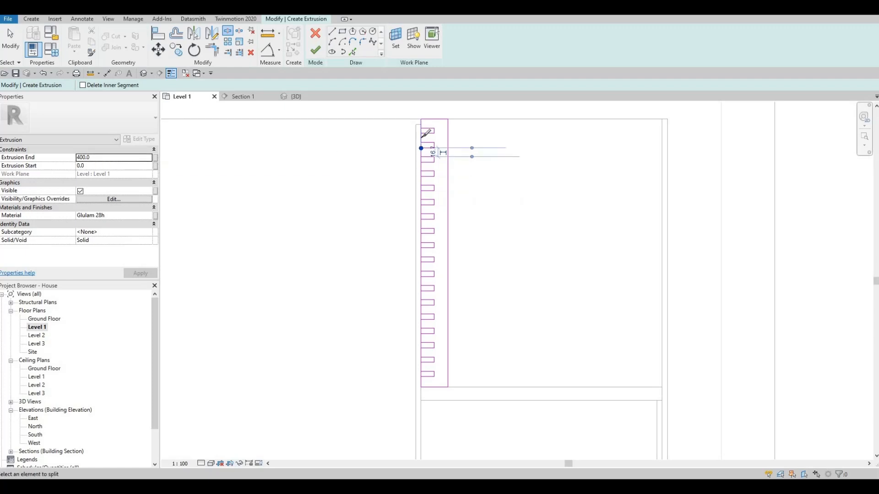
left_click(422, 133)
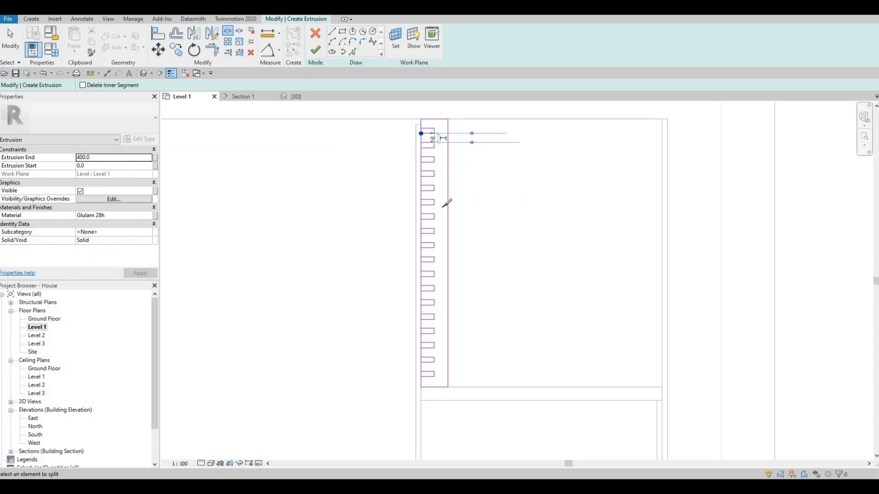
scroll(447, 193, "up", 2)
key("Escape")
key("Escape")
key("Escape")
Trim the split front edge segments to the notch lines to form one continuous slatted outline, and try to finish the extrusion.
key("t")
key("r")
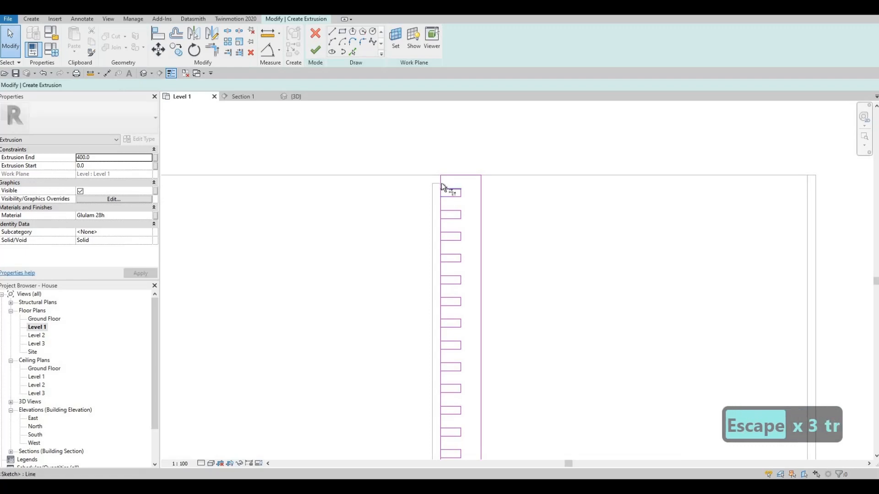
left_click(446, 232)
left_click(441, 228)
left_click(445, 255)
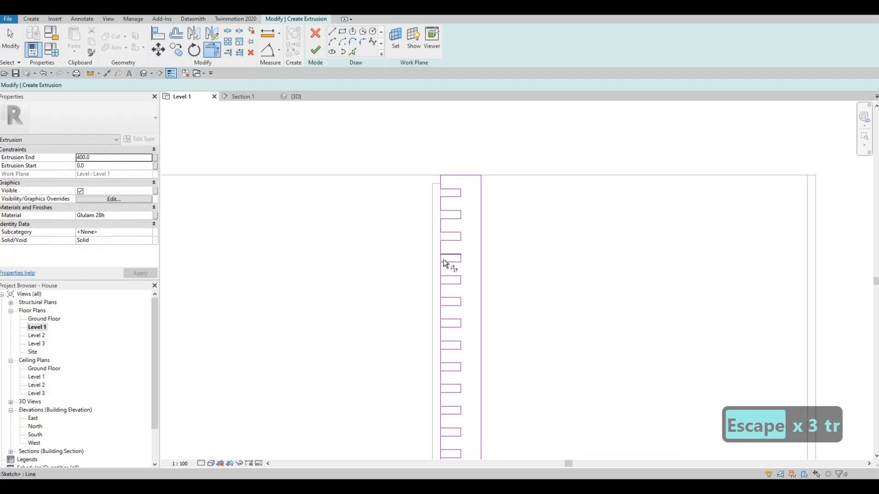
left_click(441, 274)
left_click(449, 277)
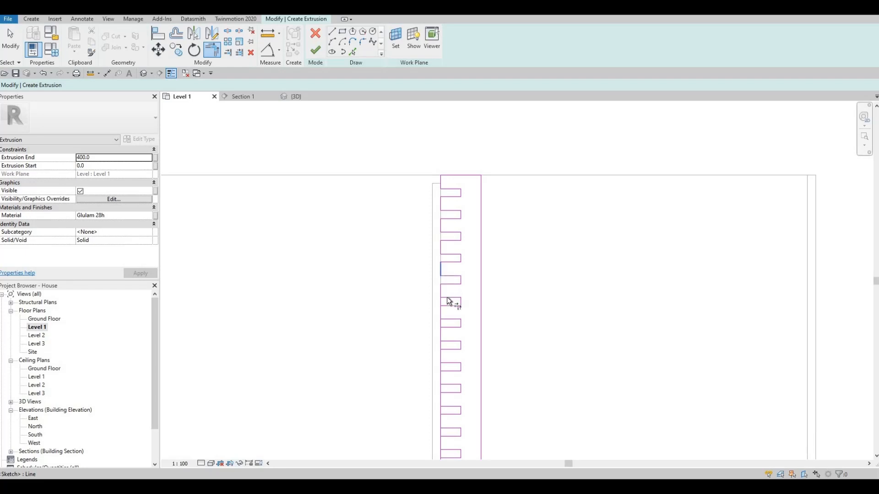
left_click(448, 319)
middle_click_drag(455, 362, 465, 274)
left_click(457, 276)
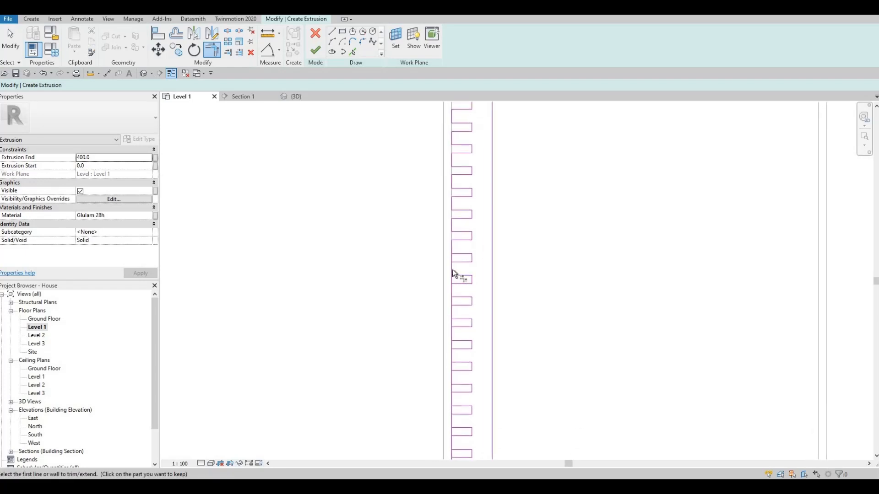
left_click(453, 273)
left_click(456, 298)
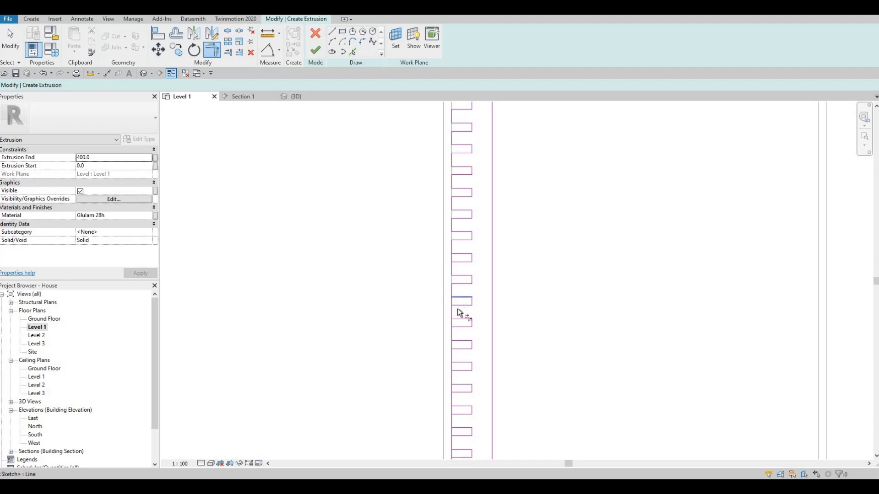
left_click(456, 315)
middle_click_drag(470, 316, 467, 225)
left_click(453, 249)
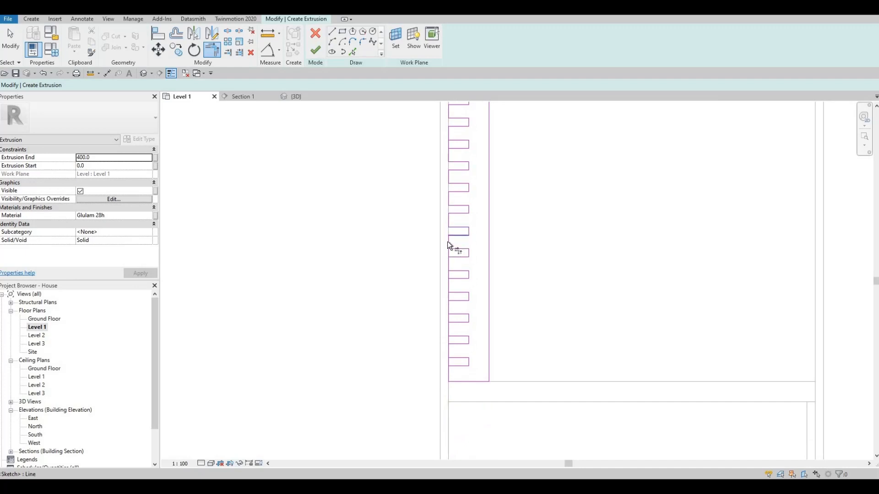
left_click(456, 257)
left_click(449, 265)
left_click(453, 291)
left_click(450, 298)
left_click(454, 315)
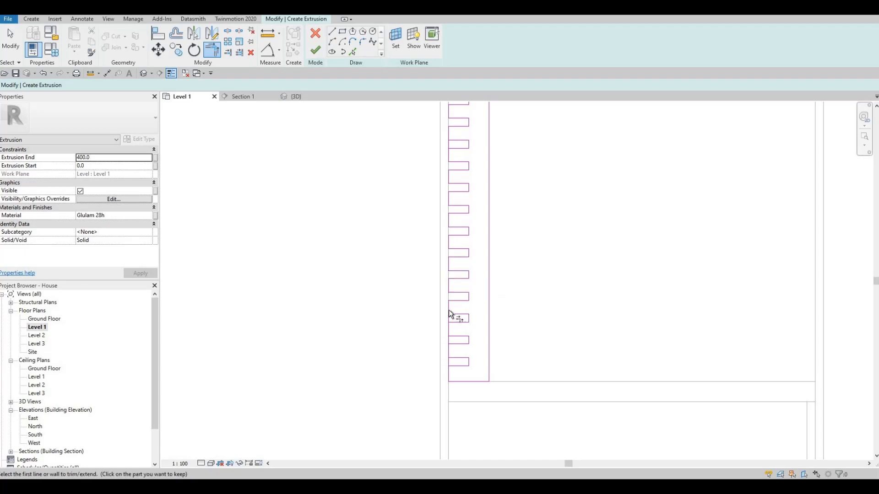
left_click(457, 338)
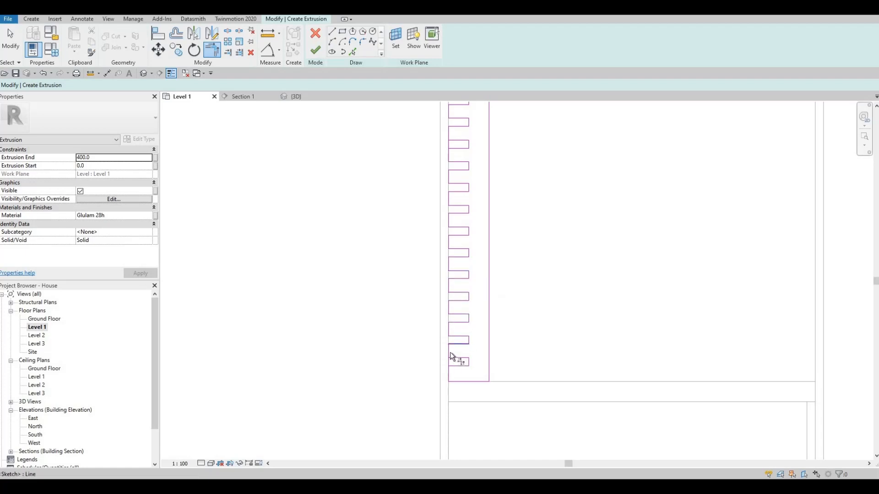
left_click(449, 352)
scroll(434, 279, "down", 2)
key("Escape")
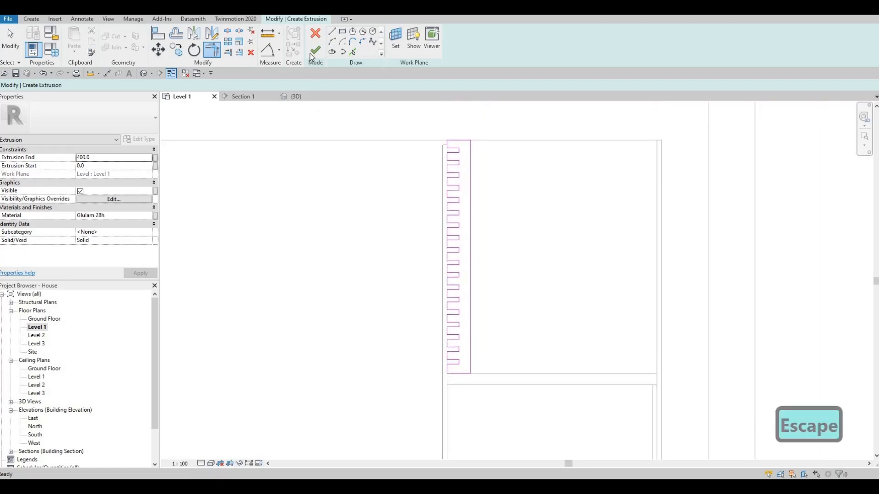
left_click(313, 53)
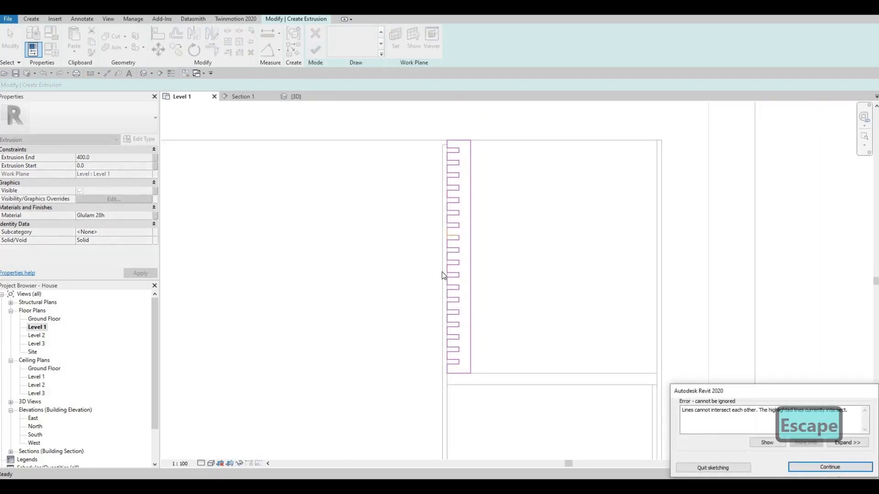
Trim the intersecting sketch line at the faulty notch of the slatted outline and finish the 400 mm extrusion.
key("Escape")
scroll(453, 234, "up", 3)
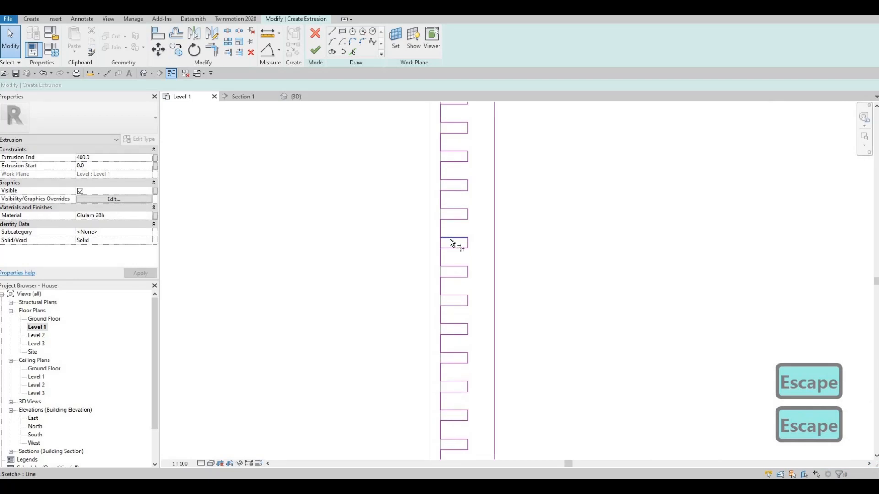
key("t")
key("r")
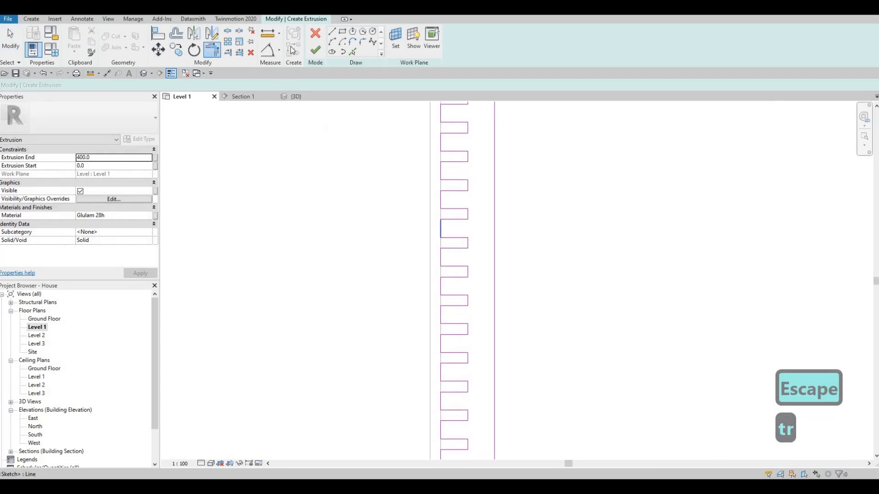
key("Escape")
left_click(313, 52)
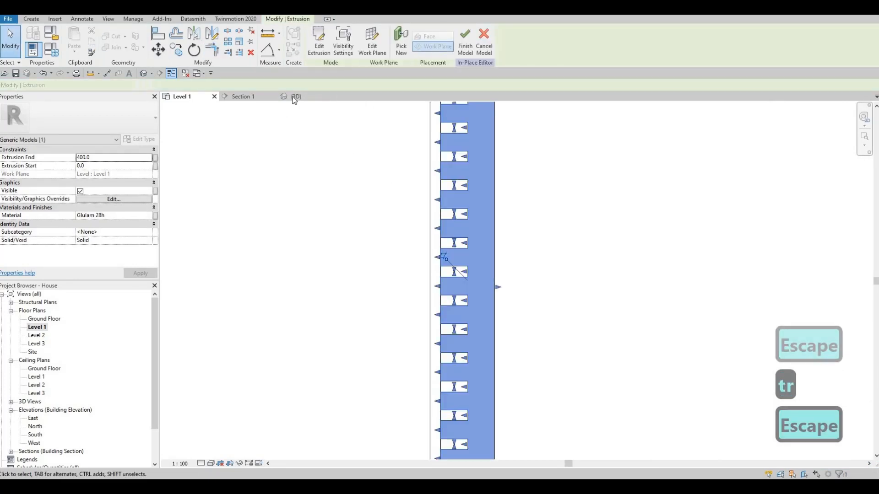
In Section 1, stretch the slatted extrusion so it runs from the top of the base to the wall panel's top at 2800 mm.
left_click(242, 97)
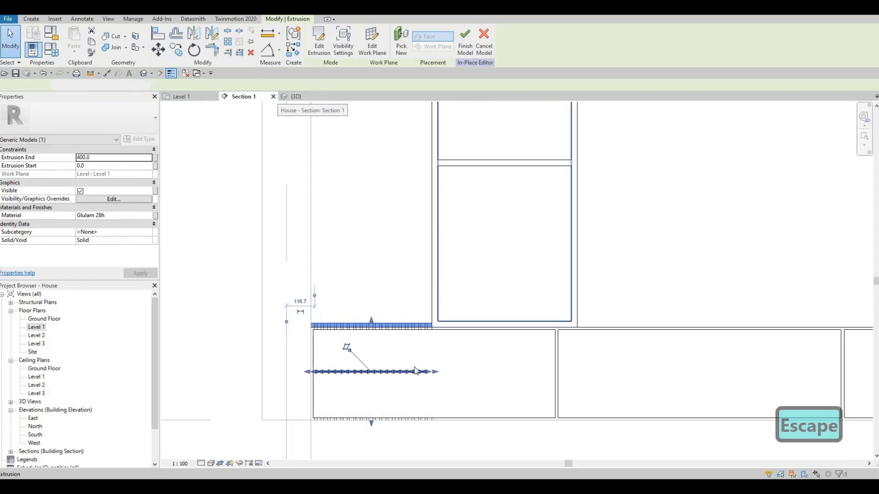
middle_click_drag(411, 342, 433, 403)
scroll(434, 403, "down", 2)
left_click_drag(411, 388, 417, 184)
middle_click_drag(421, 180, 428, 305)
scroll(428, 306, "down", 1)
left_click_drag(418, 308, 425, 161)
middle_click_drag(401, 413, 394, 287)
mouse_move(411, 371)
left_mouse_down()
mouse_move(412, 426)
mouse_move(414, 369)
left_mouse_up()
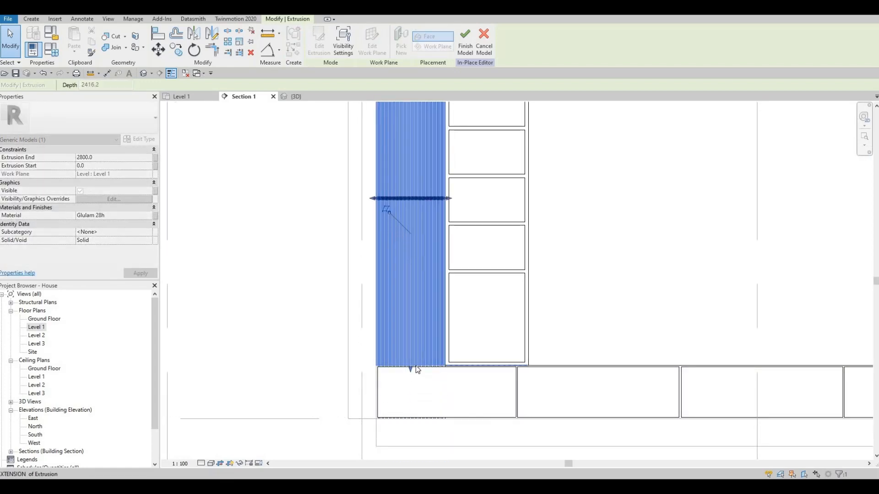
scroll(414, 364, "up", 2)
scroll(366, 326, "down", 2)
key("Escape")
Examine the slatted block beside the shelving in the 3D view and in the Level 1 plan.
left_click(295, 97)
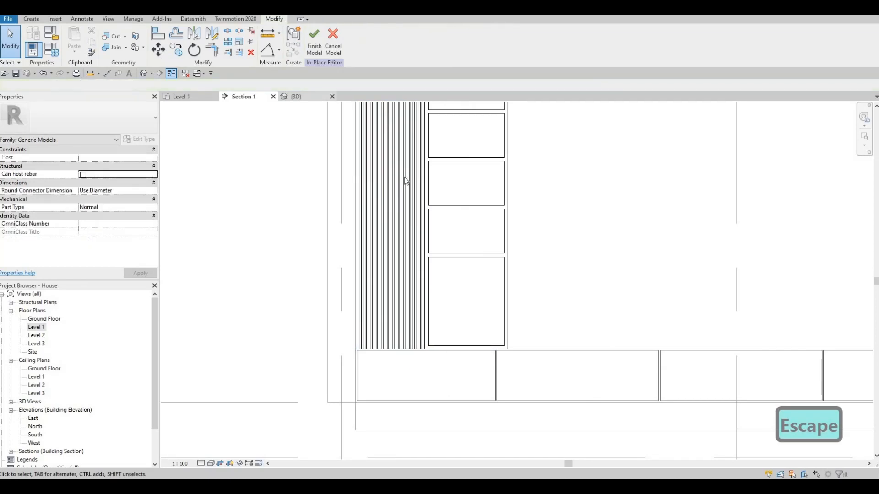
scroll(357, 229, "down", 4)
scroll(346, 161, "up", 6)
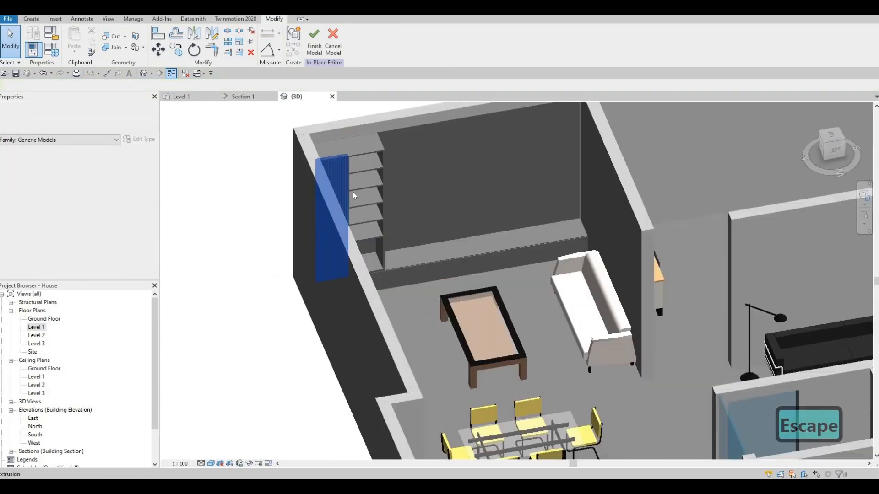
middle_click_drag(328, 233, 337, 236, "shift")
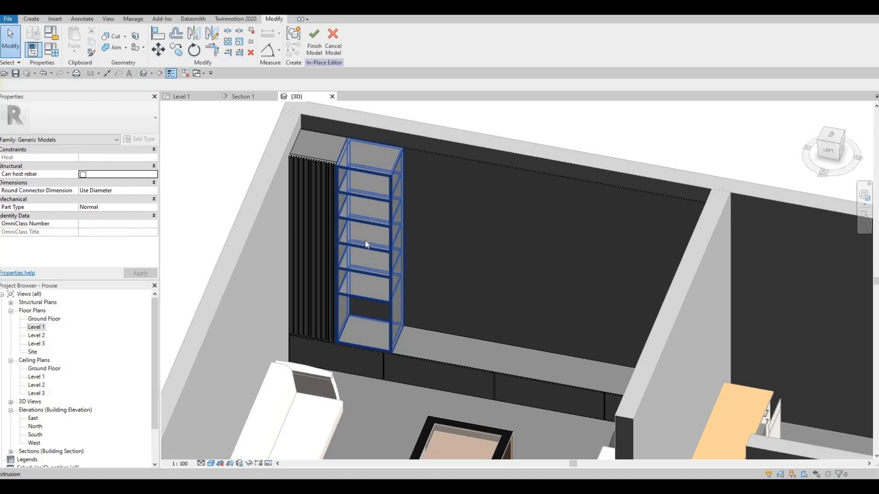
double_click(37, 327)
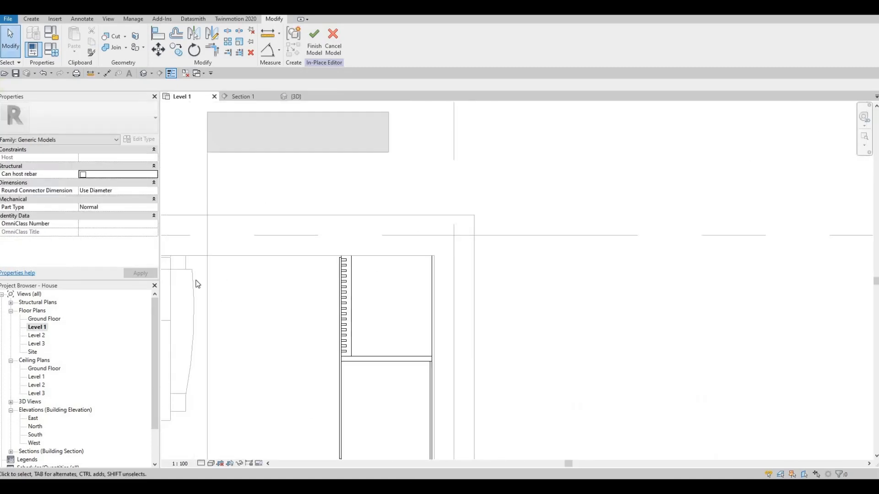
middle_click_drag(196, 280, 257, 199)
scroll(257, 198, "down", 1)
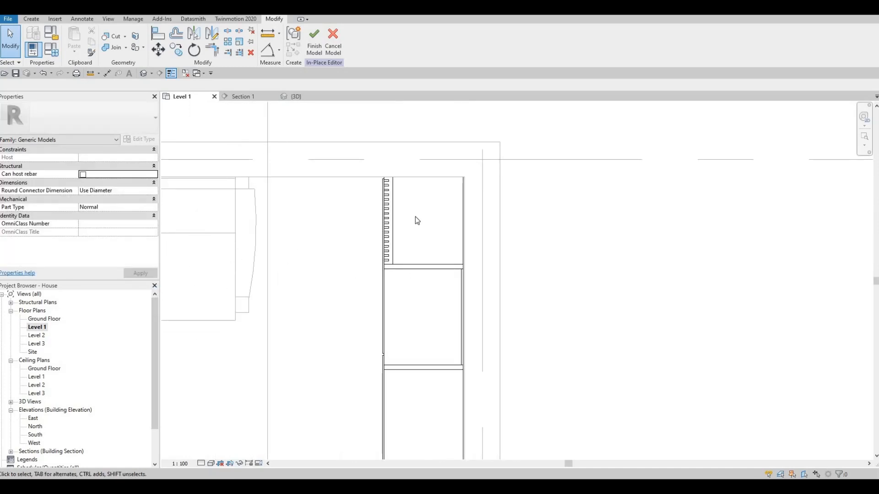
scroll(416, 216, "down", 3)
In Section 1, mirror a copy of the slatted block and the shelving about the wall panel's vertical centre line, and check it in 3D.
left_click(243, 97)
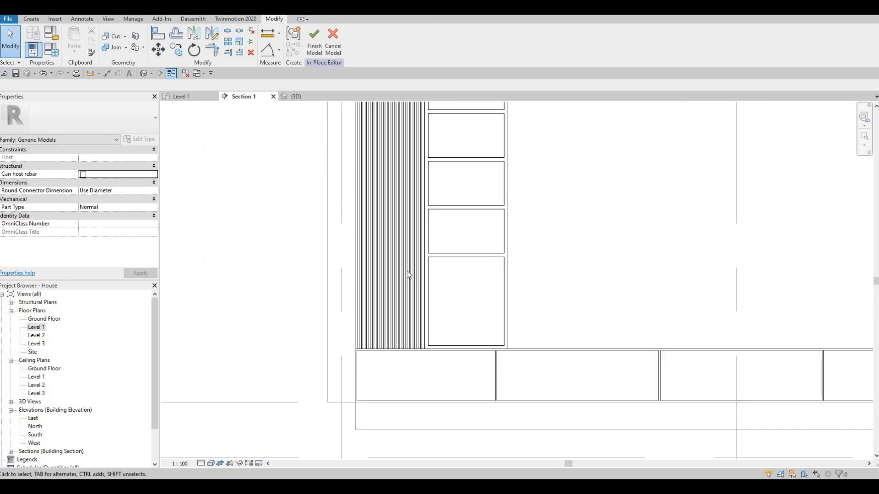
middle_click_drag(410, 157, 396, 251)
scroll(397, 251, "down", 4)
key("Escape")
key("Escape")
left_click_drag(343, 158, 454, 345)
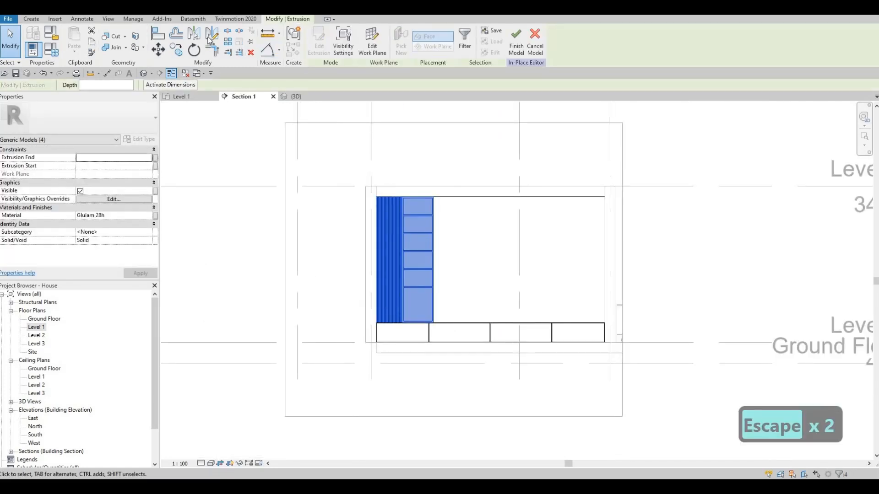
key("d")
key("m")
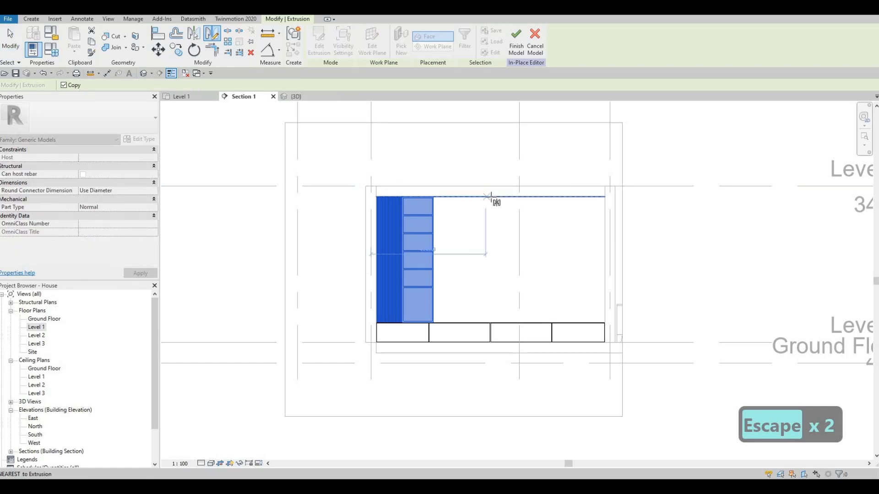
left_click(488, 224)
left_click(492, 249)
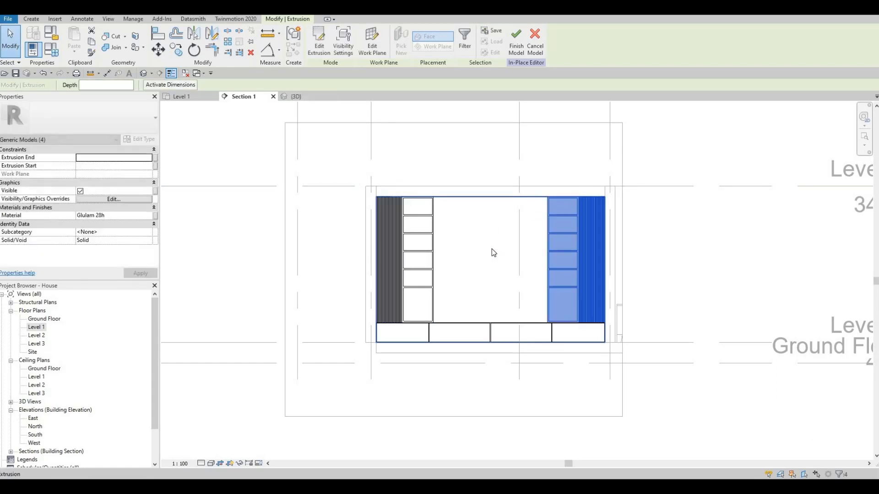
key("Escape")
key("Escape")
key("Escape")
key("ctrl+Tab")
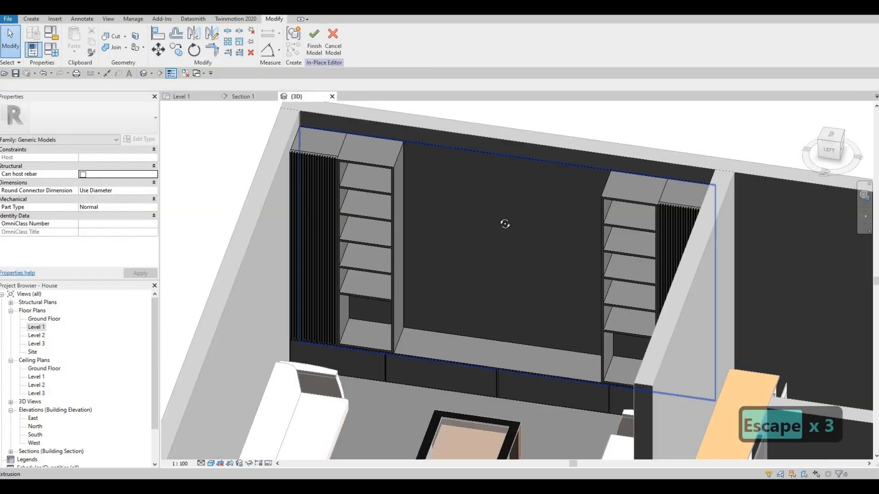
middle_click_drag(561, 186, 339, 186, "shift")
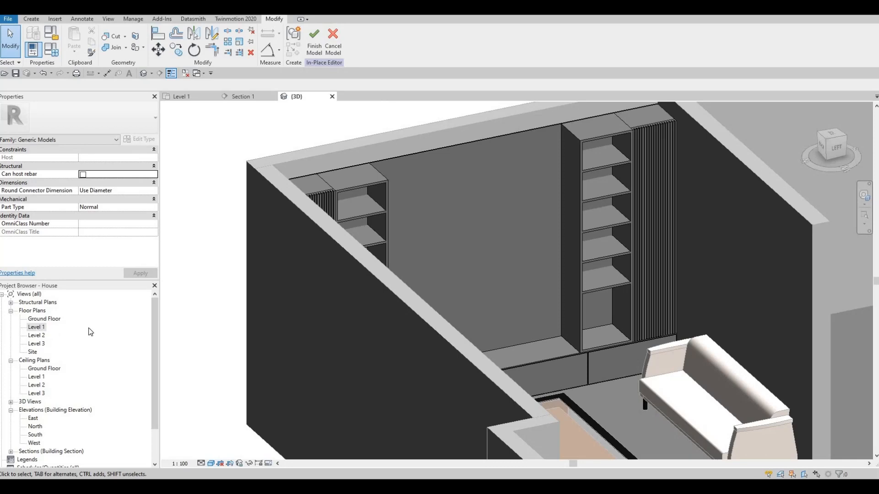
Start a new solid extrusion in Section 1 with the rectangle tool, on a work plane picked from an existing extrusion.
key("ctrl+Tab")
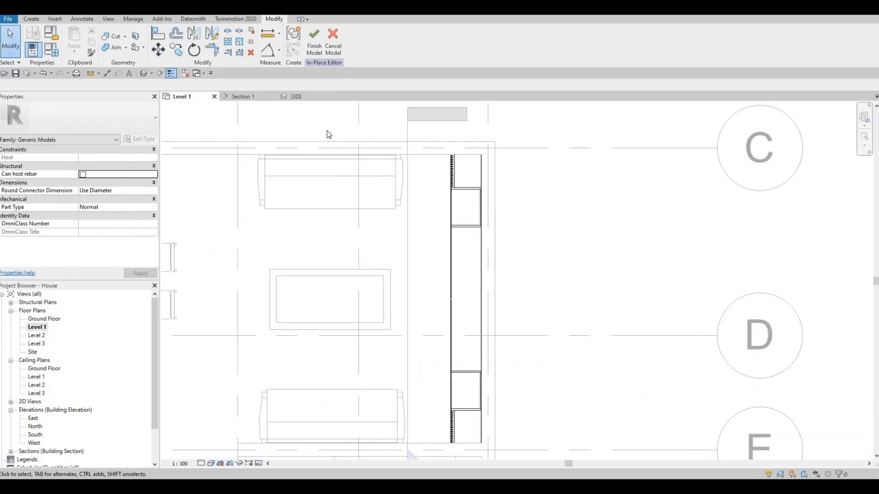
key("ctrl+Tab")
key("Escape")
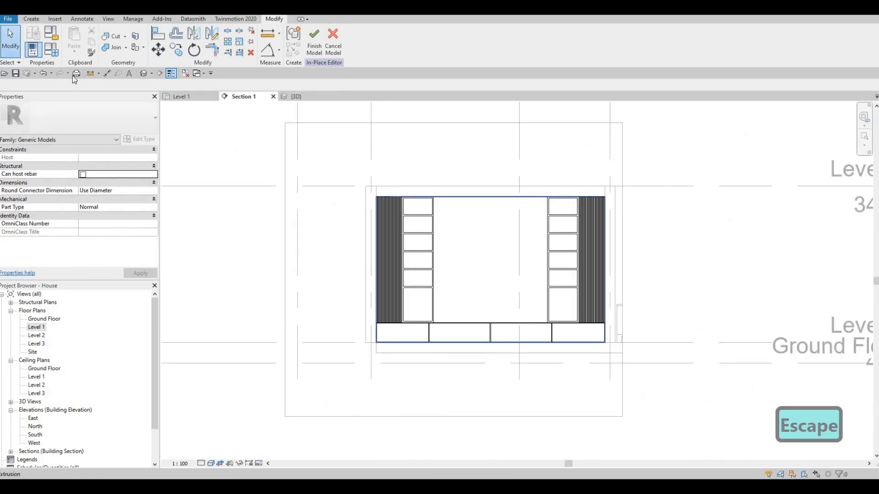
middle_click_drag(75, 80, 49, 61)
left_click(31, 19)
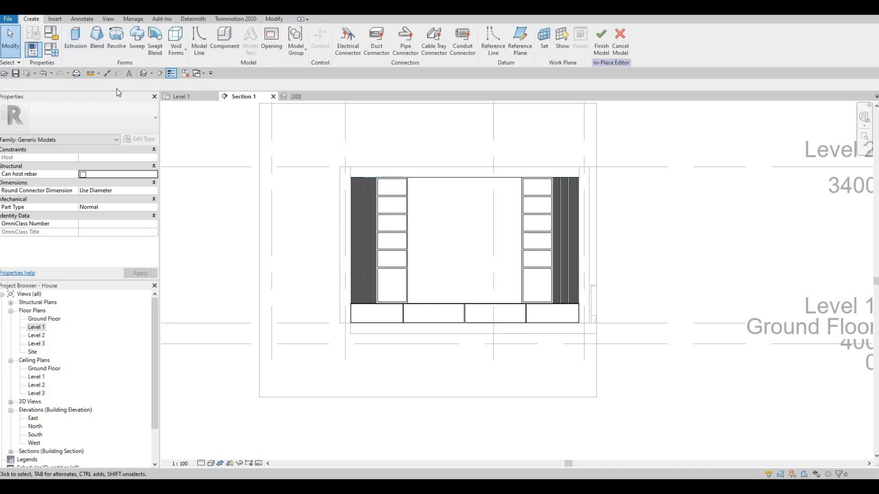
left_click(79, 43)
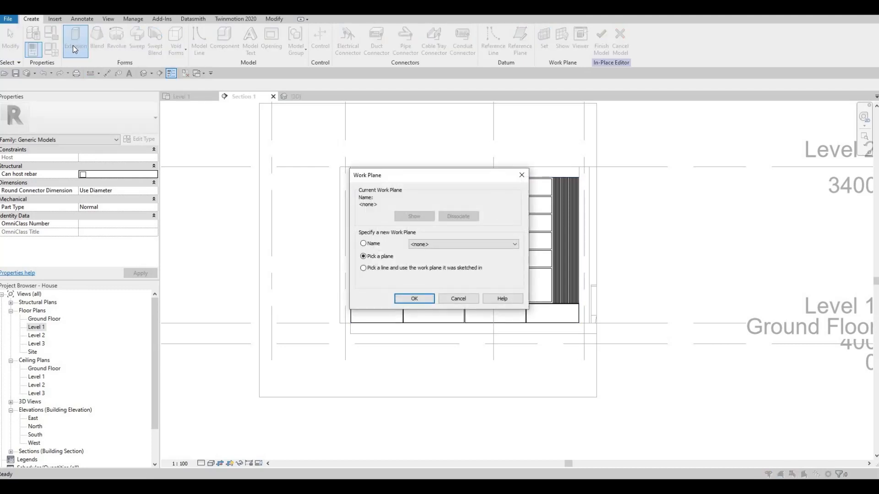
key("Escape")
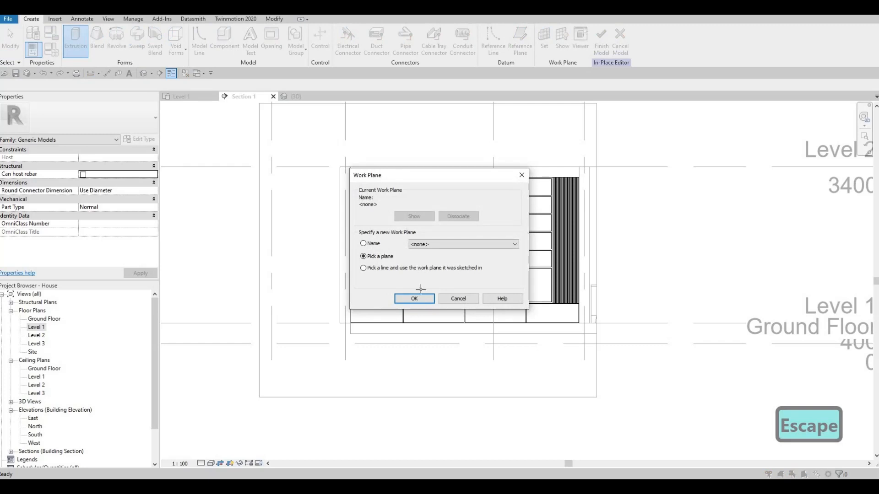
key("Return")
left_click(298, 195)
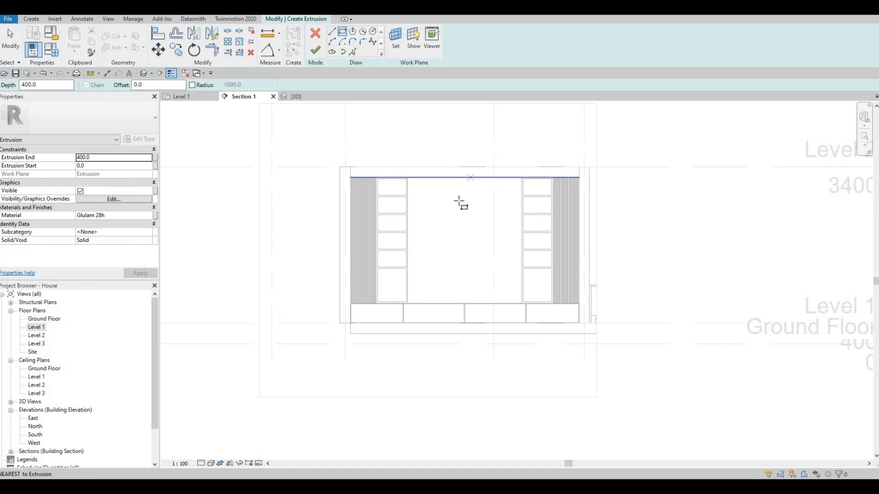
Sketch a rectangle about 1.7 m tall between the two shelving units, from the wall panel's top edge down to the lowest shelf.
scroll(399, 189, "up", 3)
left_click(384, 166)
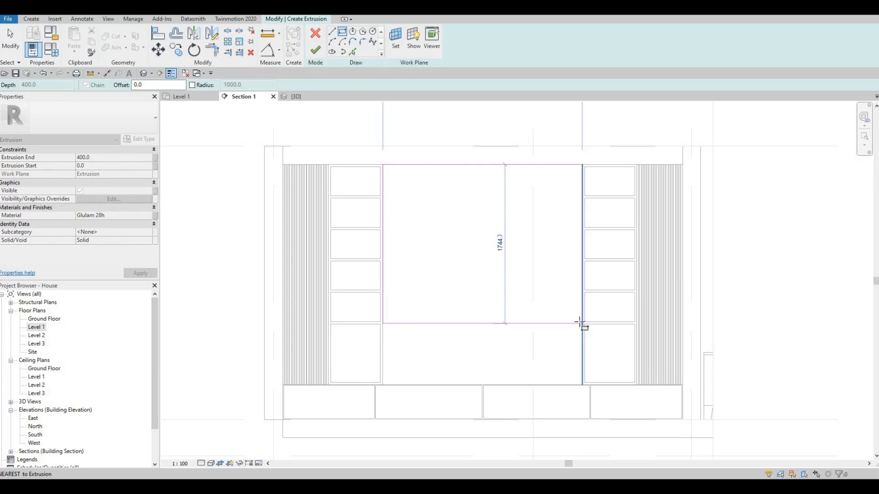
left_click(582, 322)
key("Escape")
key("Escape")
key("Escape")
Align the rectangle's lower edge with the upper face of the lowest shelf.
key("a")
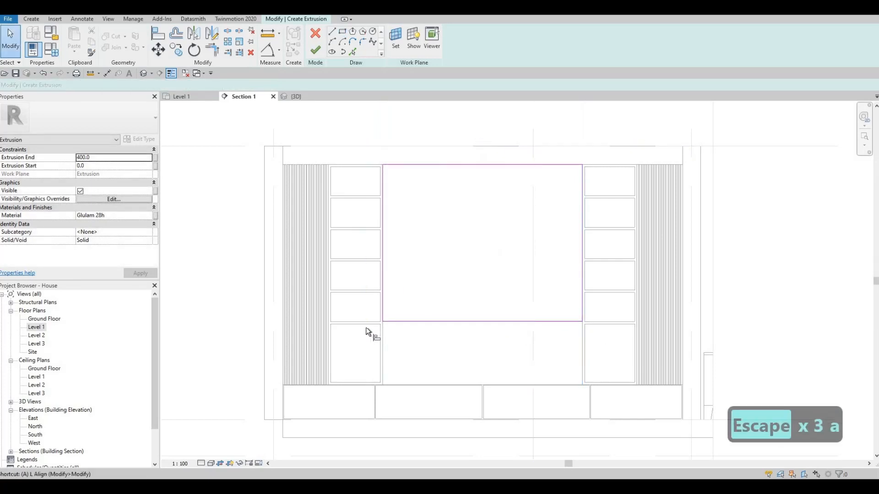
key("l")
scroll(365, 326, "up", 2)
left_click(429, 327)
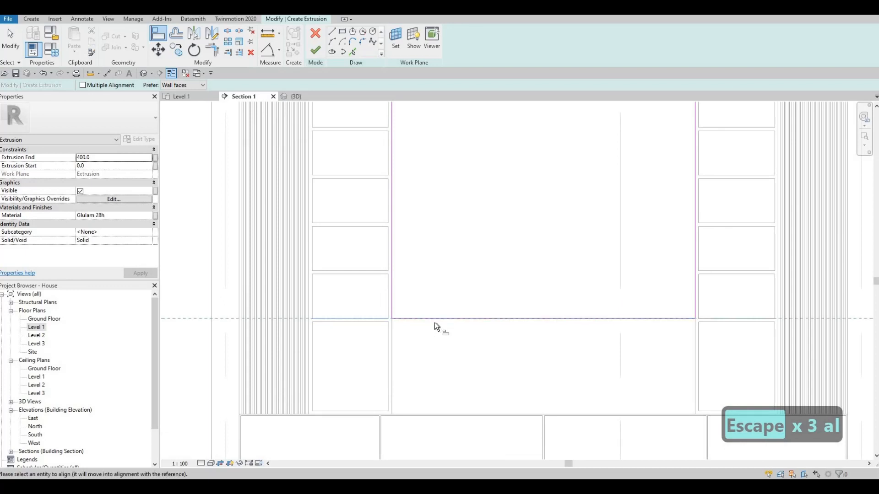
key("Escape")
scroll(430, 286, "down", 3)
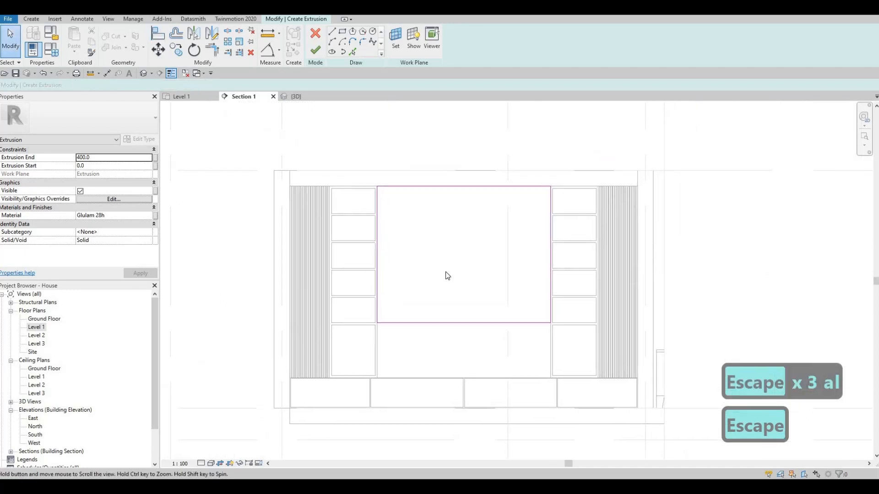
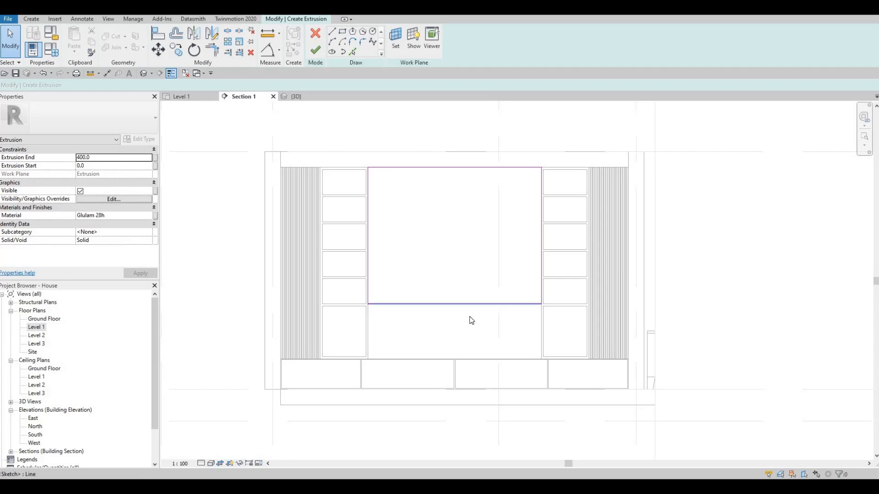
Set the central panel's extrusion end to 425 and finish its extrusion sketch.
middle_click_drag(466, 336, 462, 353)
key("F1")
key("F1")
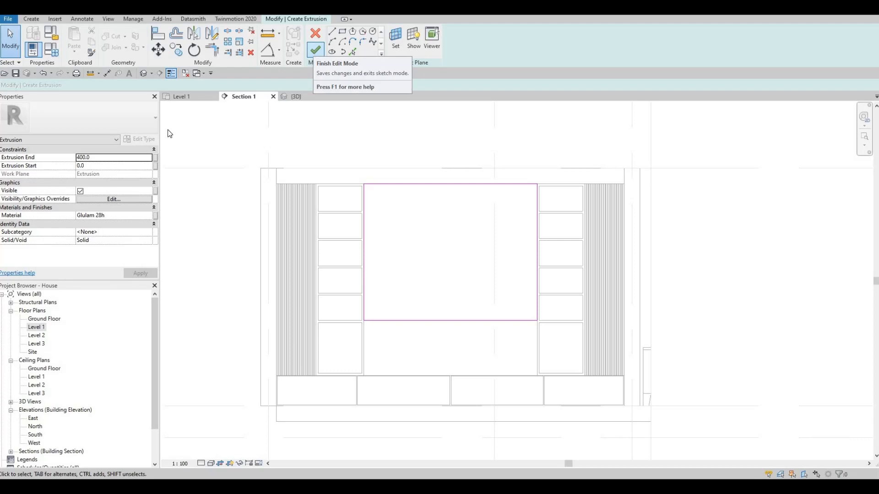
left_click(114, 158)
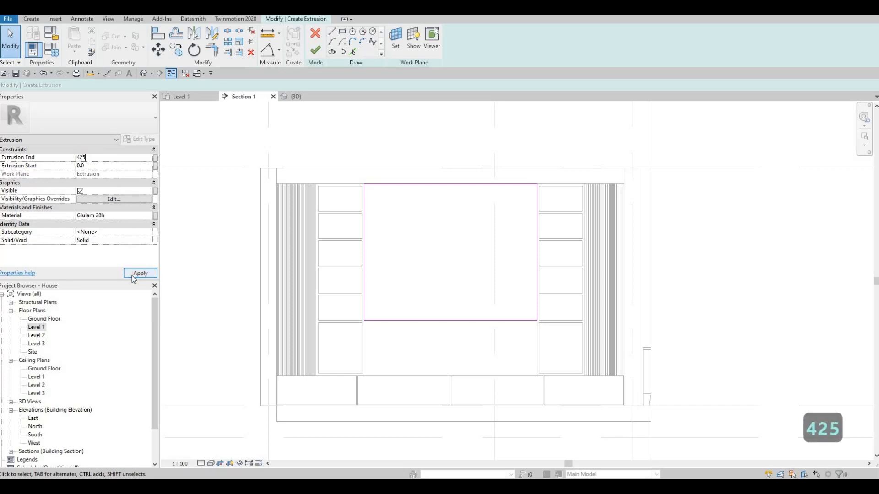
left_click(132, 273)
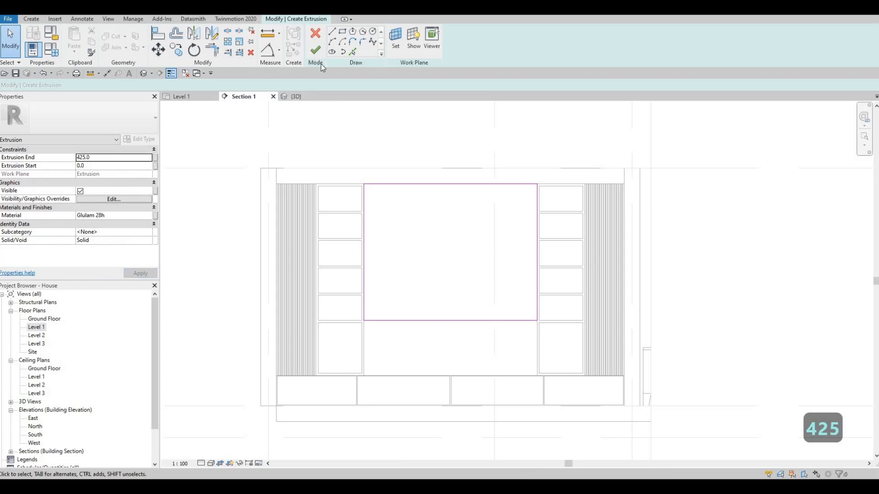
left_click(316, 49)
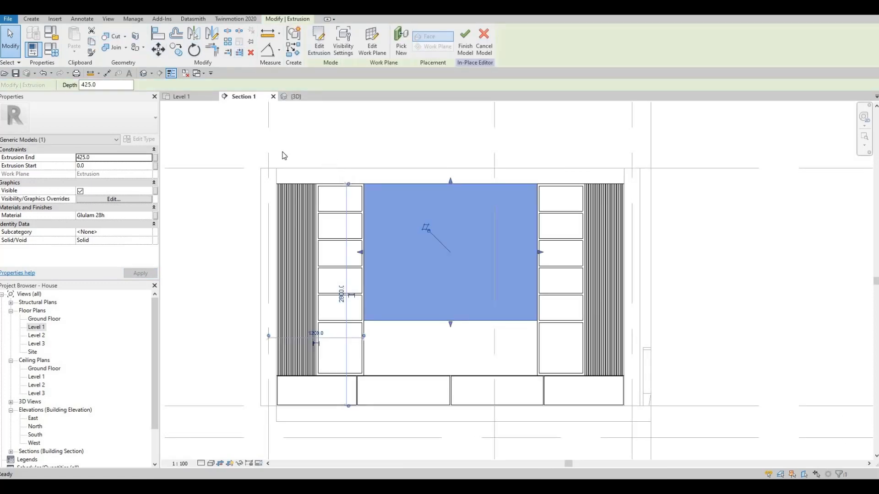
key("Escape")
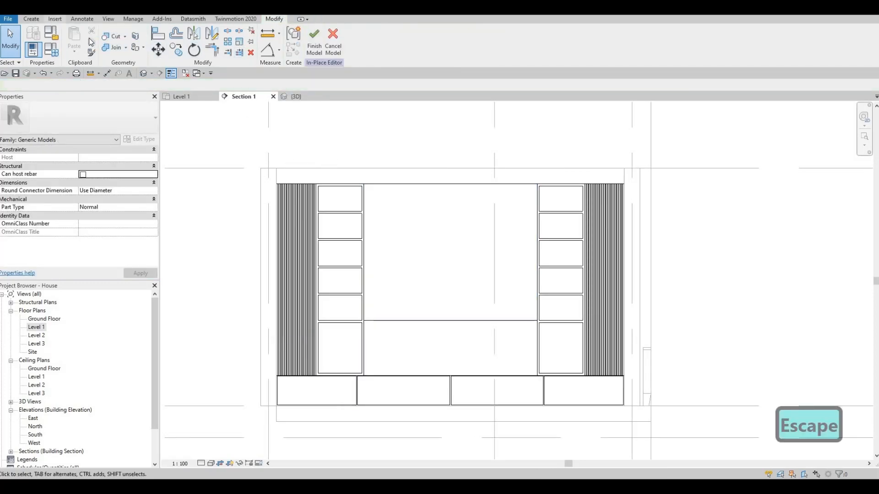
Start another solid extrusion on a plane picked at the central panel, and sketch a rectangle about 1093.5 by 1724.5 mm over its left half.
left_click(31, 19)
left_click(76, 41)
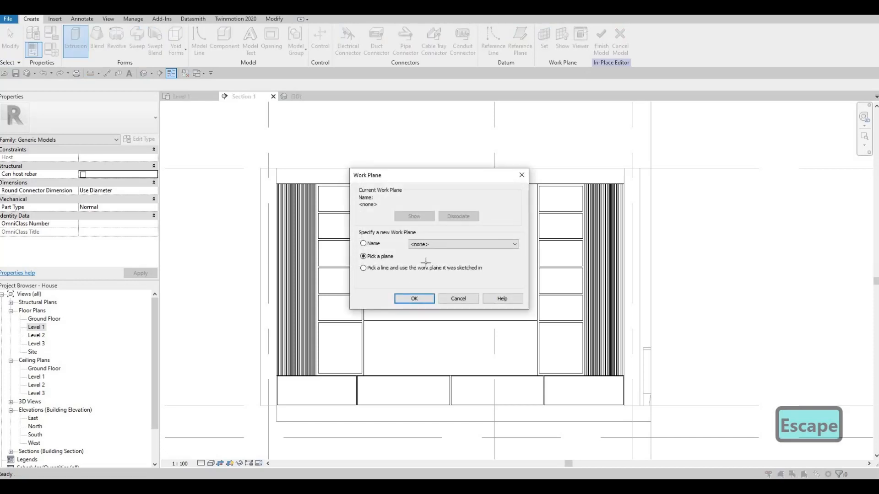
left_click(415, 298)
left_click(364, 201)
left_click(342, 32)
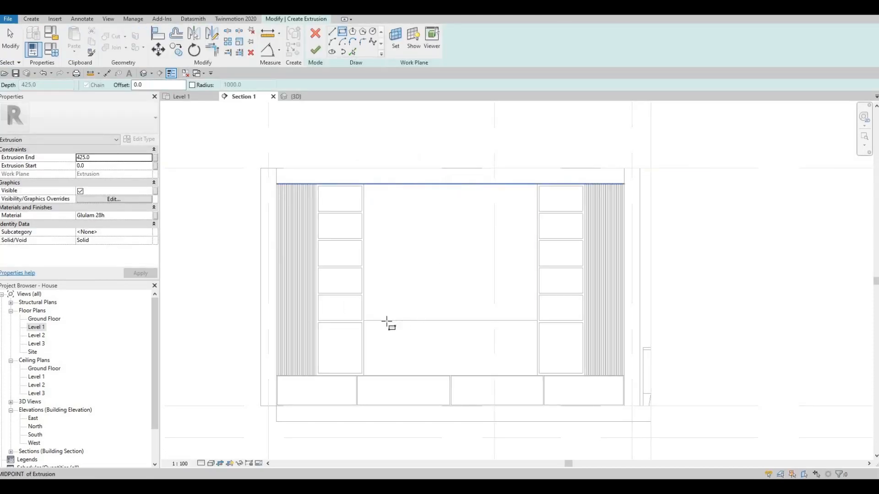
left_click(364, 321)
left_click(450, 184)
key("Escape")
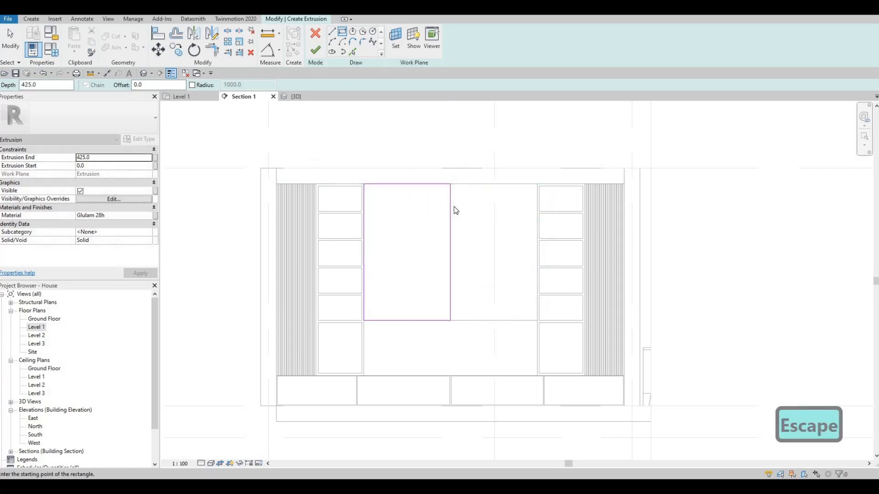
key("Escape")
Nudge the rectangle's right edge 40 mm to the left, away from the panel's vertical centre.
left_click(451, 205)
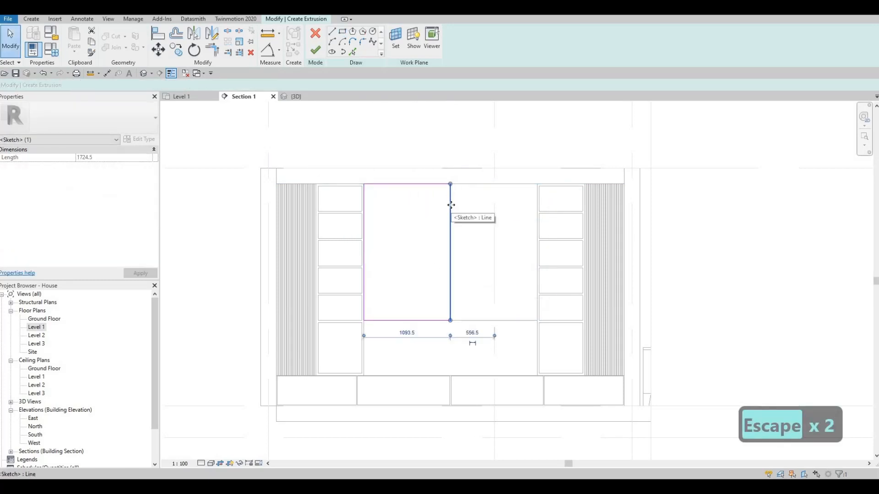
key("Left")
key("Left")
key("Escape")
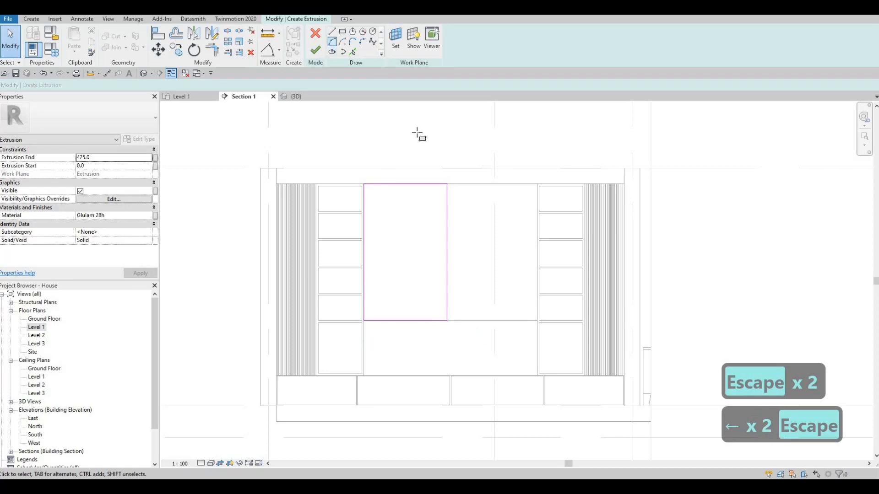
Sketch a second rectangle over the panel's right half, from its top midpoint to its lower right corner.
left_click(451, 183)
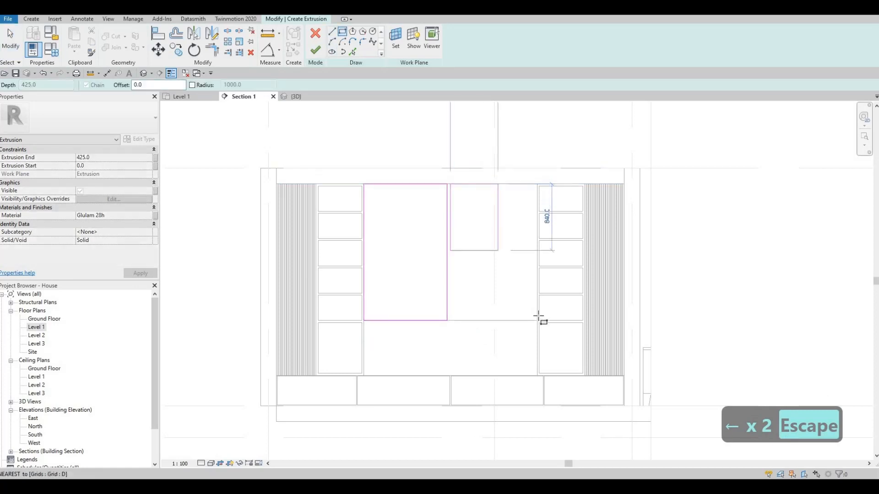
left_click(537, 321)
key("Escape")
scroll(460, 274, "up", 2)
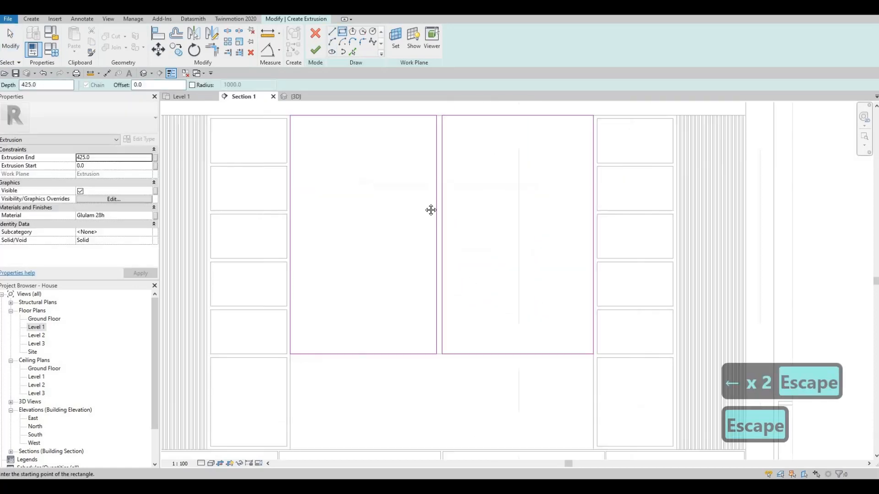
key("Escape")
key("Escape")
Nudge the left rectangle's inner edge to the right, leaving a 30 mm gap between the two rectangles.
mouse_move(429, 180)
middle_mouse_down()
mouse_move(426, 217)
mouse_move(445, 314)
mouse_move(452, 200)
middle_mouse_up()
left_click(434, 219)
scroll(439, 238, "up", 2)
middle_click_drag(450, 296, 451, 306)
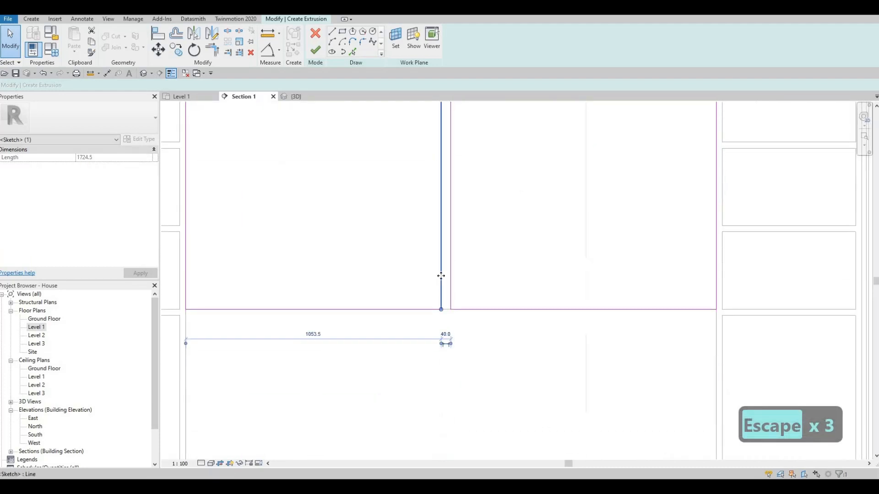
key("Right")
key("Right")
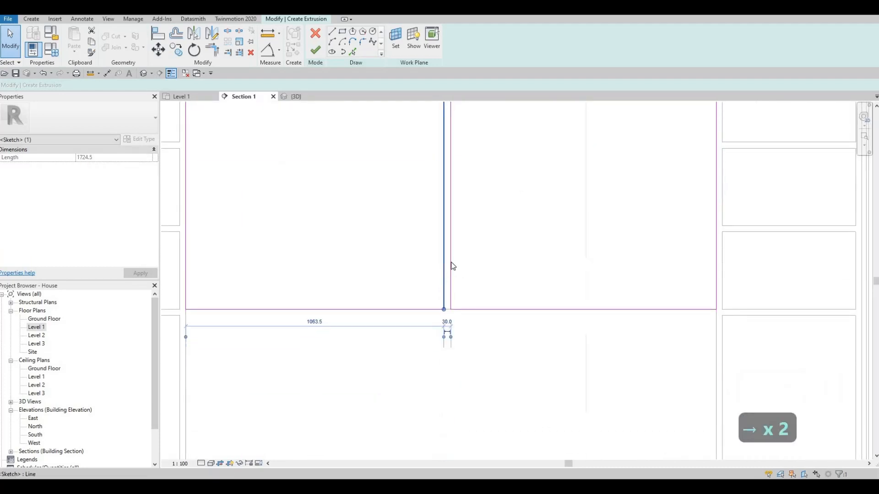
key("Escape")
Nudge the rectangles' inner edges closer together, narrowing the gap between them to about 10 mm.
left_click(451, 263)
key("Left")
key("Left")
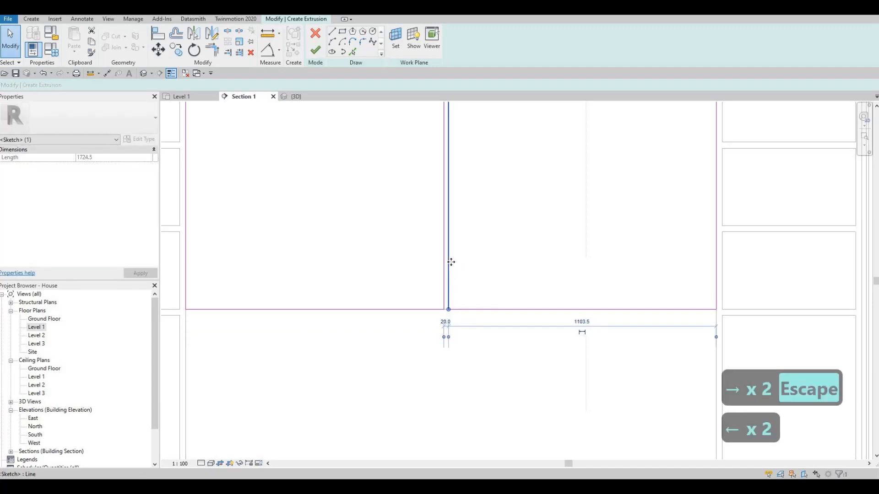
key("Left")
key("Escape")
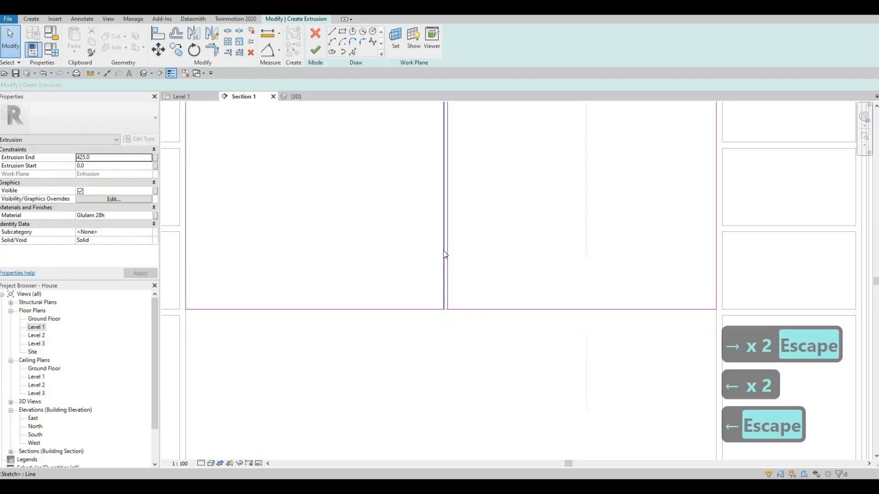
left_click(443, 251)
key("Escape")
Draw a vertical line through the middle of each rectangle, from its top edge to its bottom edge.
scroll(383, 166, "down", 5)
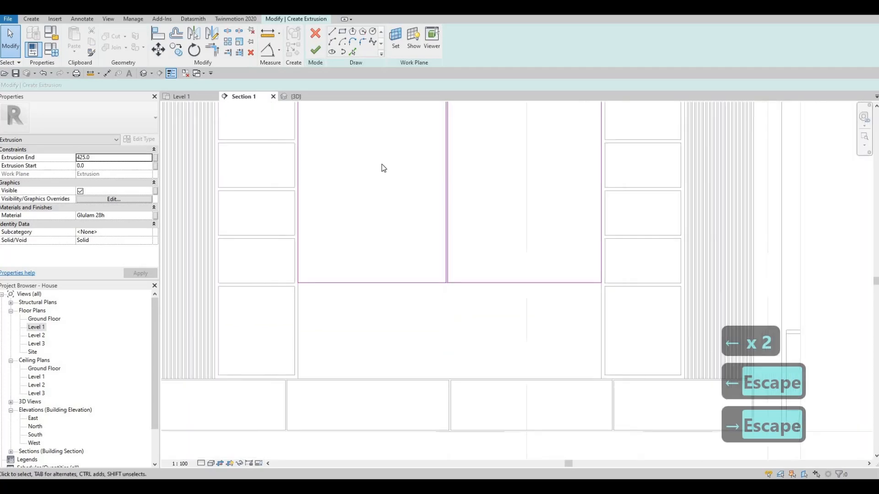
key("l")
key("i")
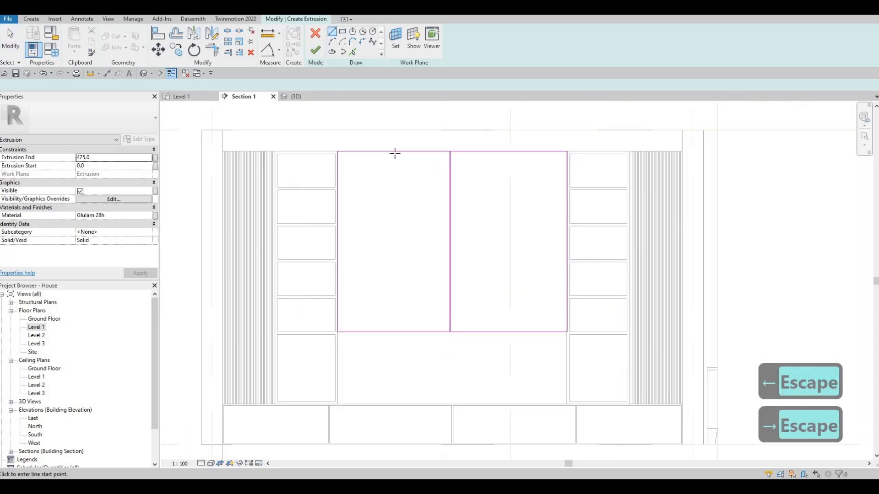
left_click(394, 152)
left_click(394, 332)
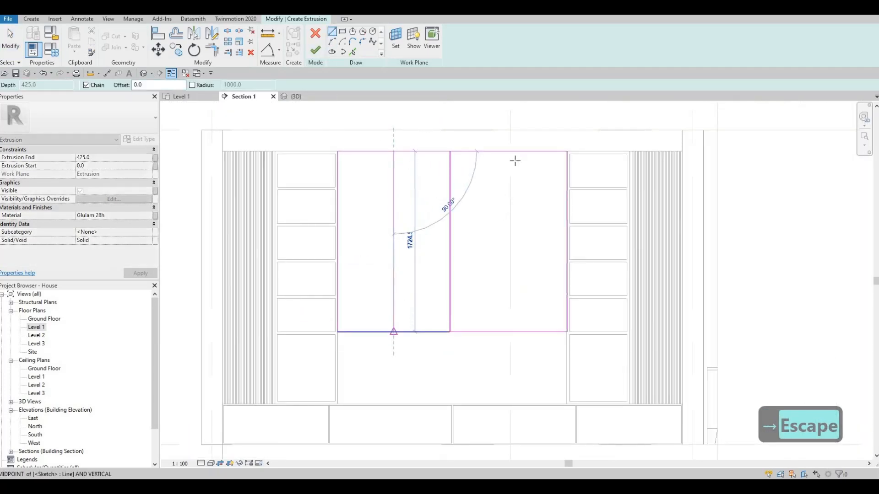
key("Escape")
left_click(508, 151)
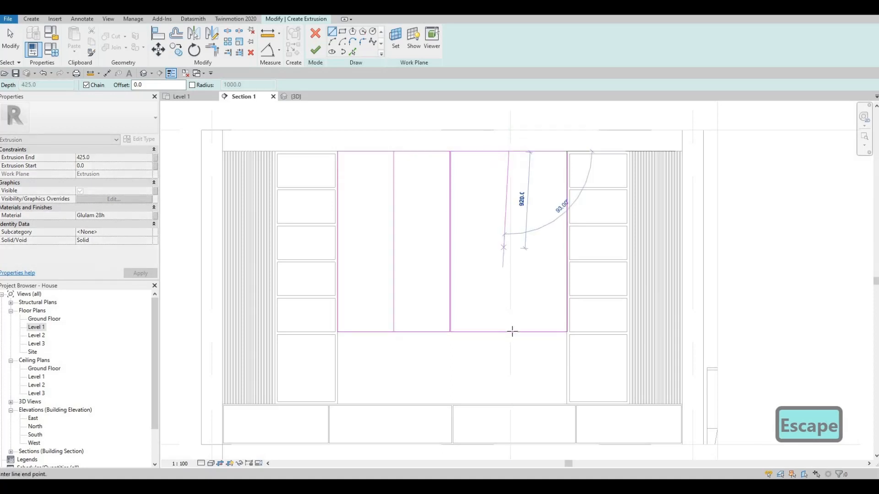
left_click(510, 332)
key("Escape")
key("Escape")
key("Escape")
key("Escape")
key("Escape")
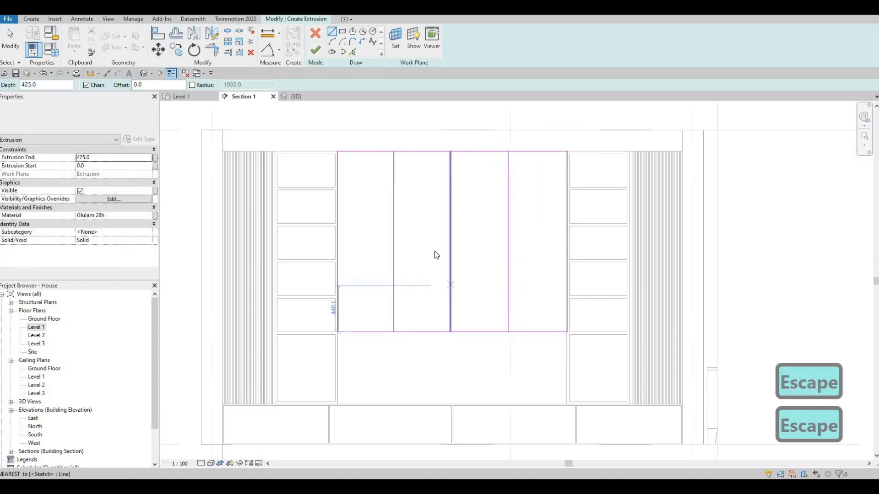
Add parallel lines on both sides of each rectangle's vertical midline with Pick Lines at a 5 mm offset.
scroll(405, 198, "up", 2)
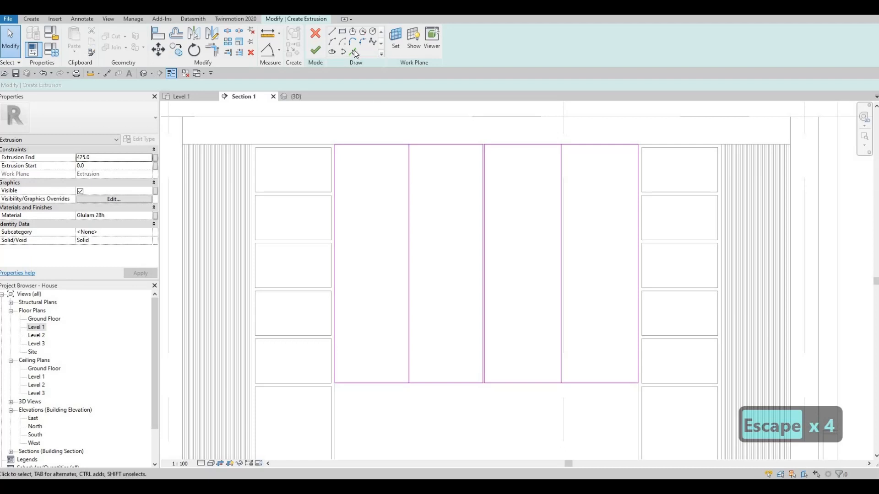
double_click(114, 85)
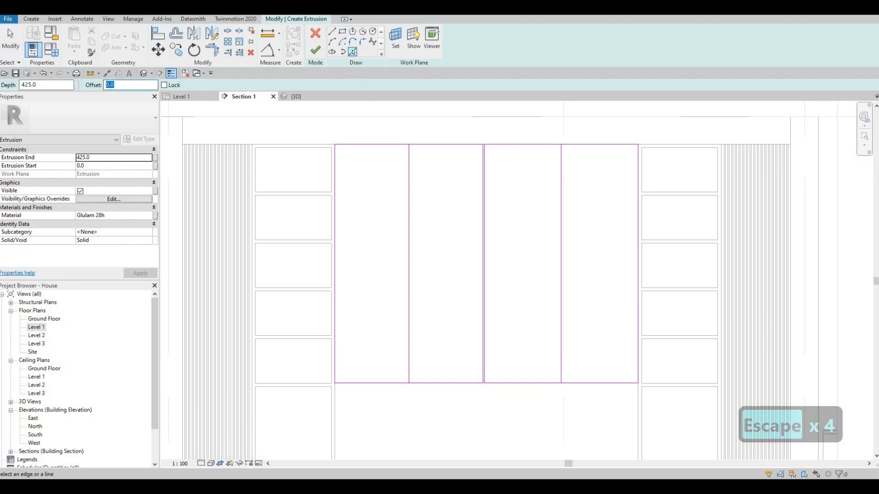
type("10")
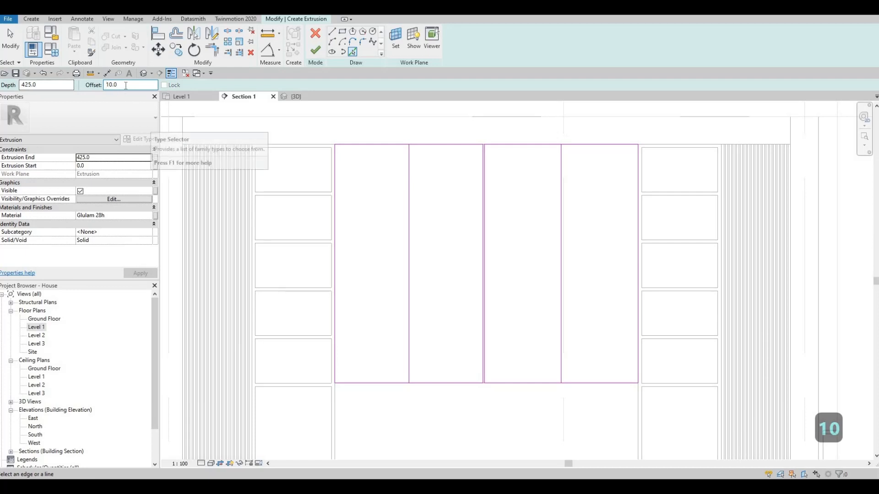
type("5")
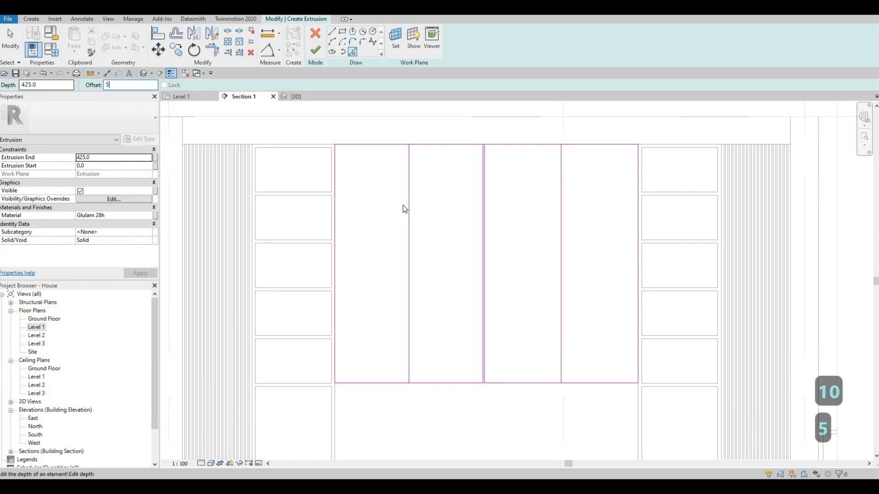
left_click(408, 203)
scroll(401, 175, "up", 5)
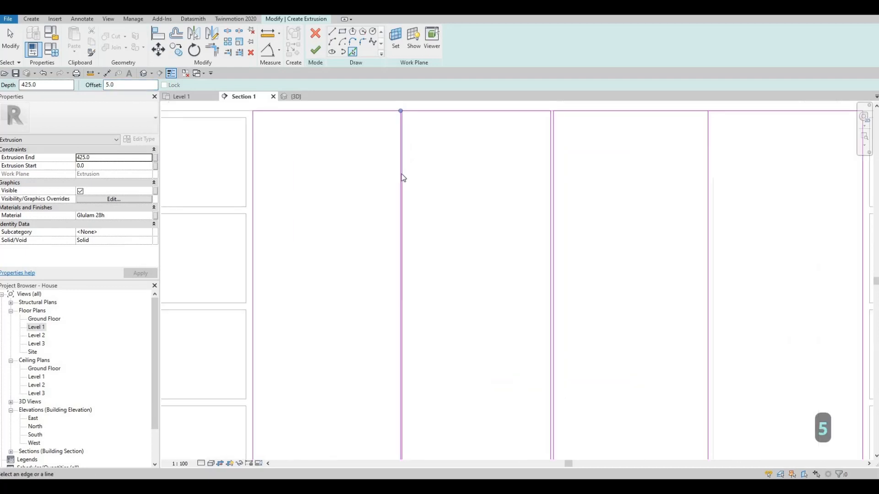
scroll(563, 195, "down", 5)
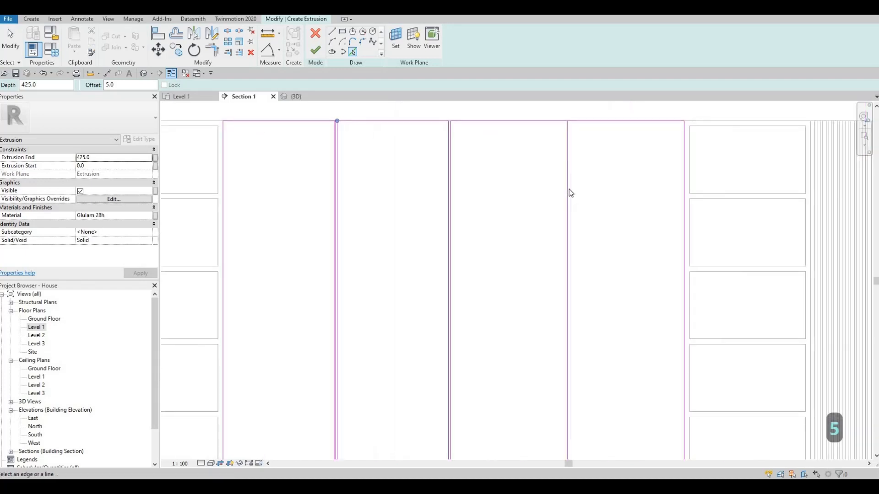
scroll(570, 188, "up", 3)
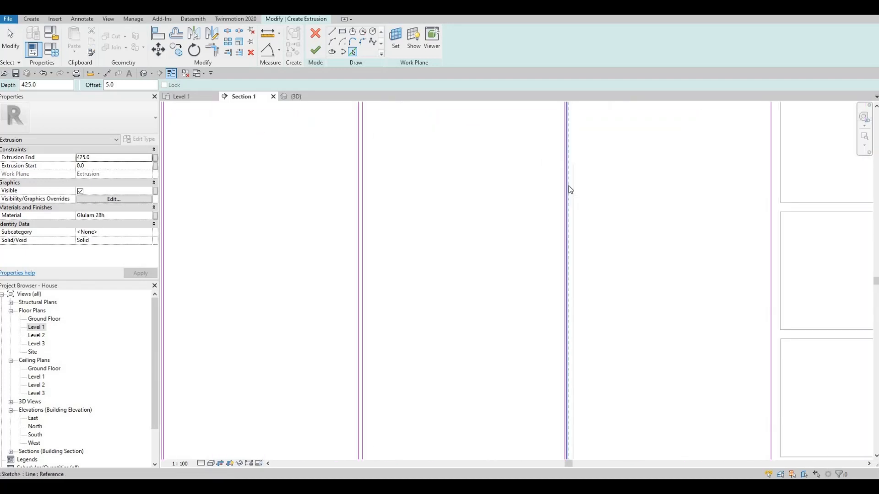
Delete the original midline between the two offset lines in the right rectangle.
key("Escape")
key("Escape")
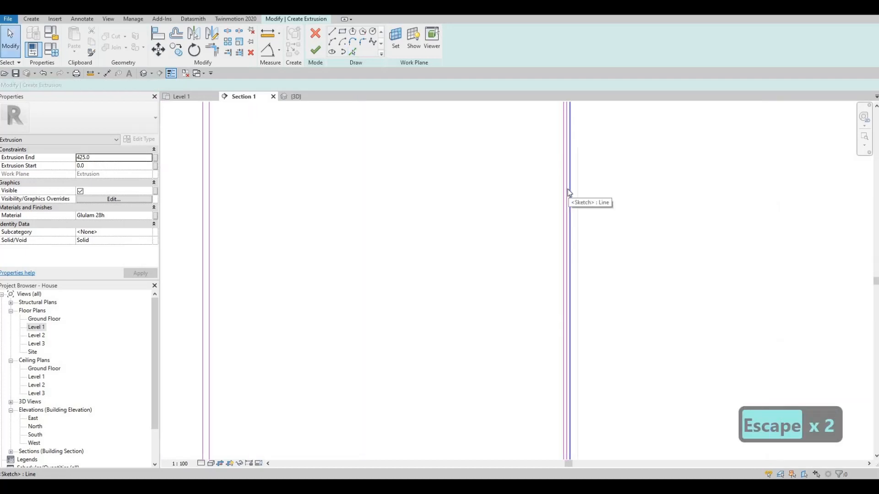
scroll(568, 189, "up", 3)
left_click(569, 189)
key("Delete")
scroll(396, 199, "down", 6)
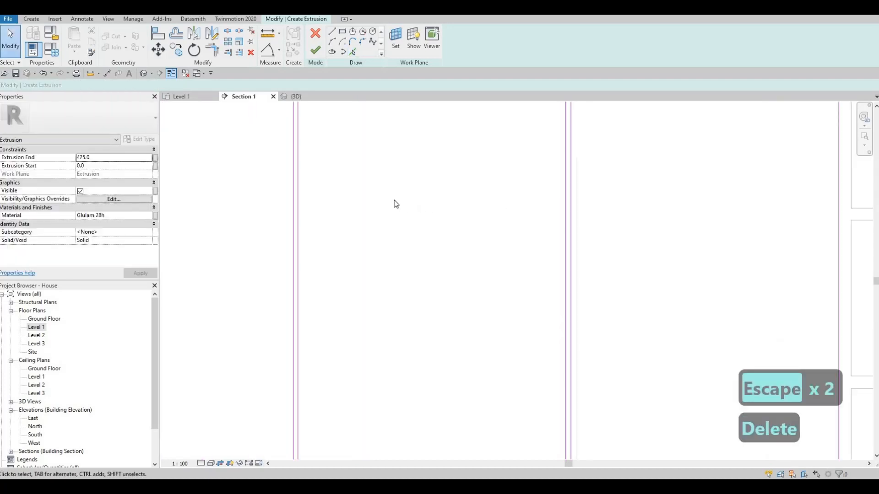
Delete the original midline between the two offset lines in the left rectangle.
scroll(394, 191, "up", 2)
scroll(387, 179, "down", 2)
scroll(384, 173, "up", 4)
left_click(381, 172)
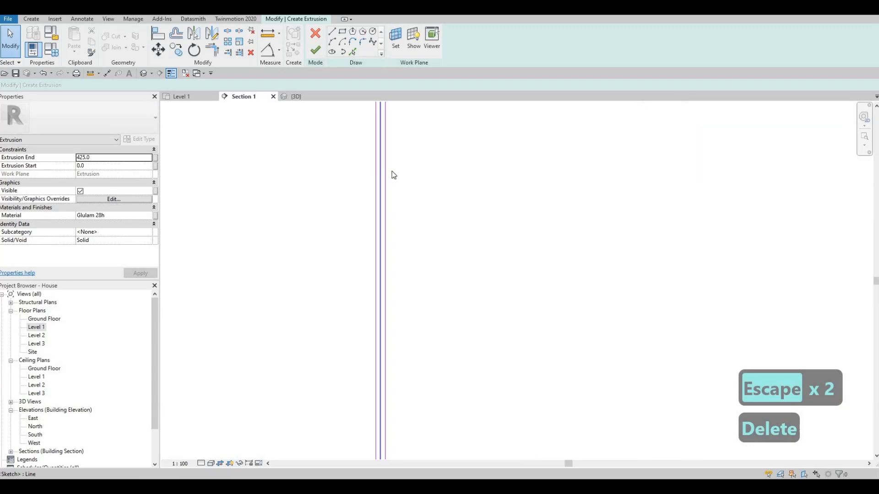
key("Delete")
scroll(412, 170, "down", 3)
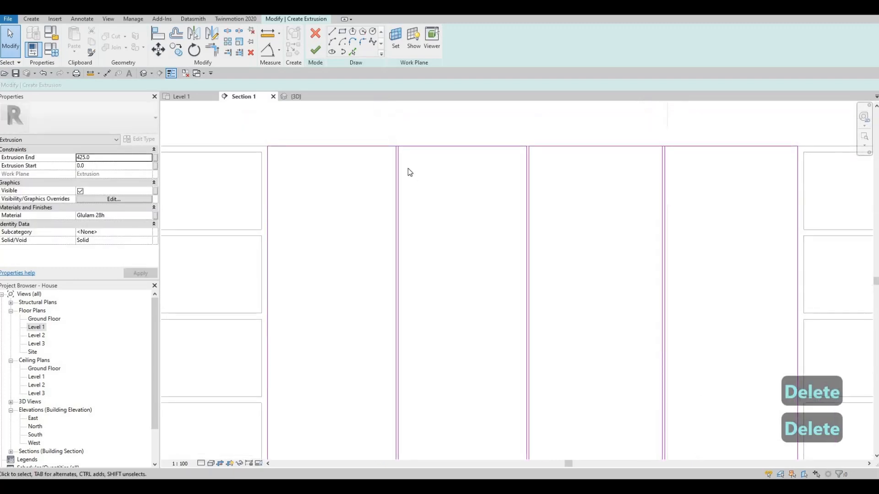
Split the top edges of the board sketch at the vertical gap lines with Split Element.
key("Escape")
key("Escape")
key("s")
key("l")
scroll(405, 149, "up", 3)
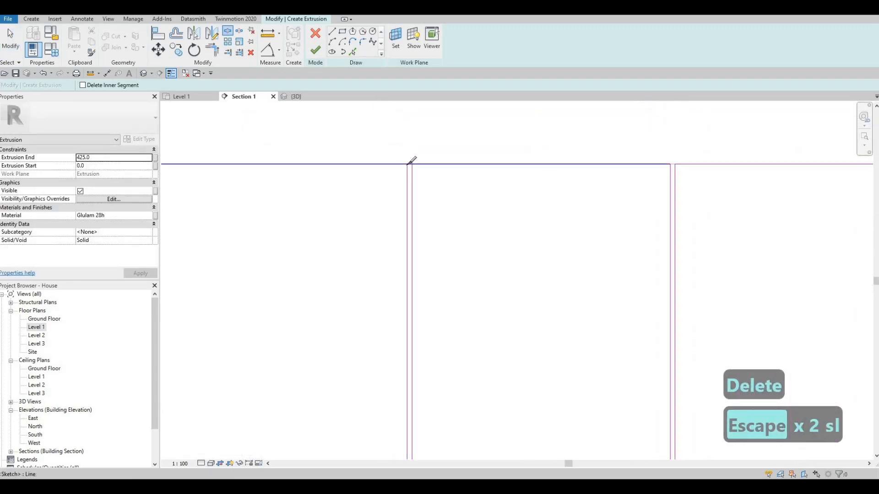
left_click(407, 164)
middle_click_drag(606, 183, 509, 170)
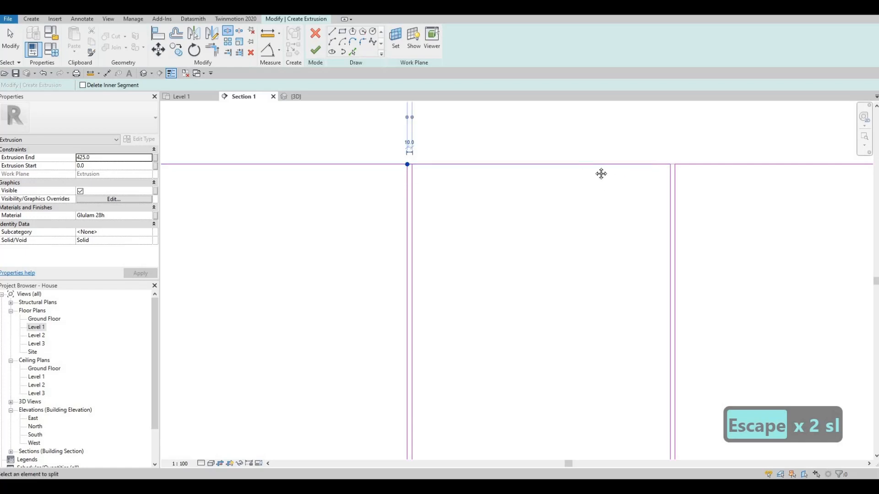
scroll(581, 141, "down", 2)
middle_click_drag(732, 146, 573, 145)
scroll(572, 145, "up", 2)
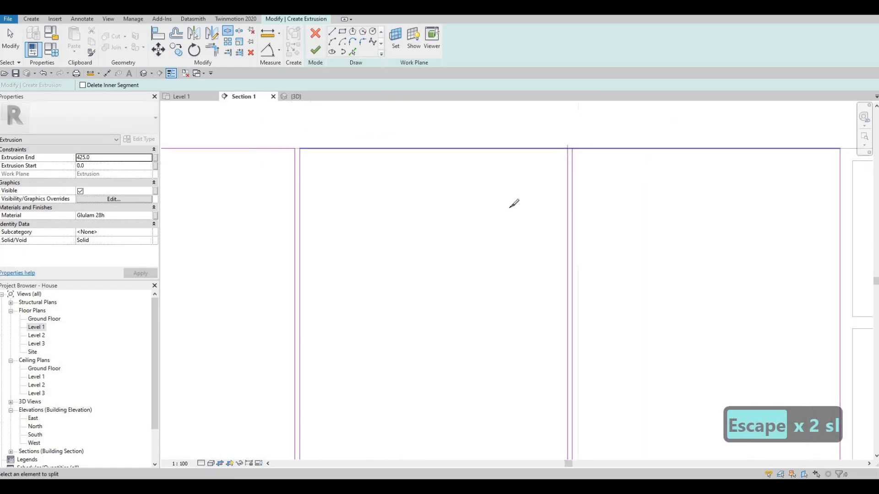
scroll(530, 131, "down", 1)
scroll(583, 255, "down", 2)
scroll(569, 249, "up", 4)
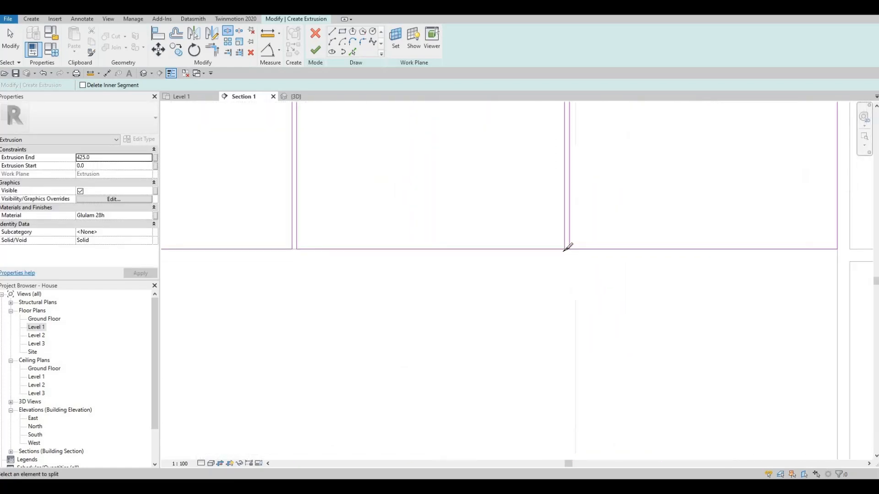
Split the bottom edges of the board sketch at the vertical gap lines.
left_click(564, 251)
middle_click_drag(352, 232, 623, 221)
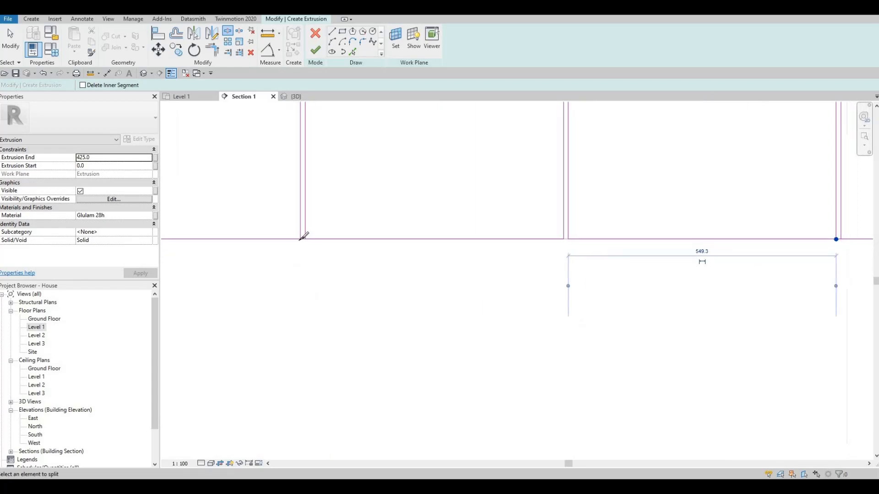
left_click(301, 239)
scroll(366, 260, "down", 2)
key("Escape")
key("Escape")
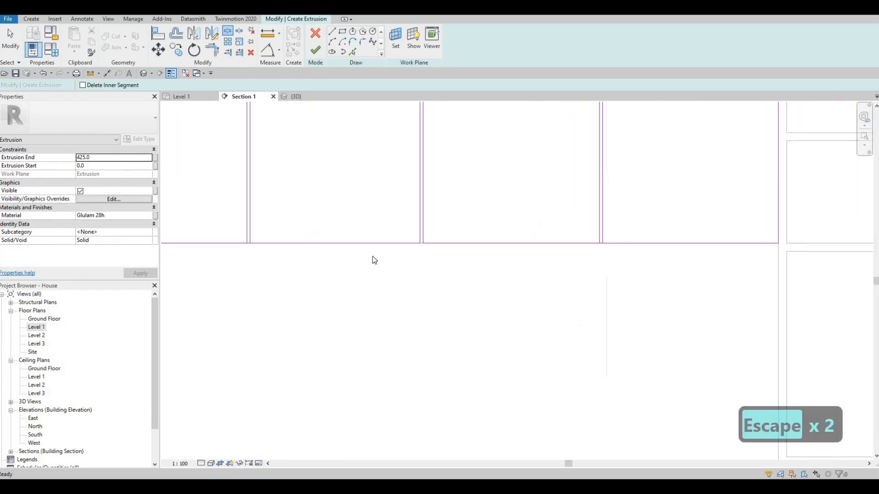
Trim the gap lines and horizontal edges to corners so four closed boards remain, finish the extrusion and view it in 3D.
key("Escape")
key("t")
key("r")
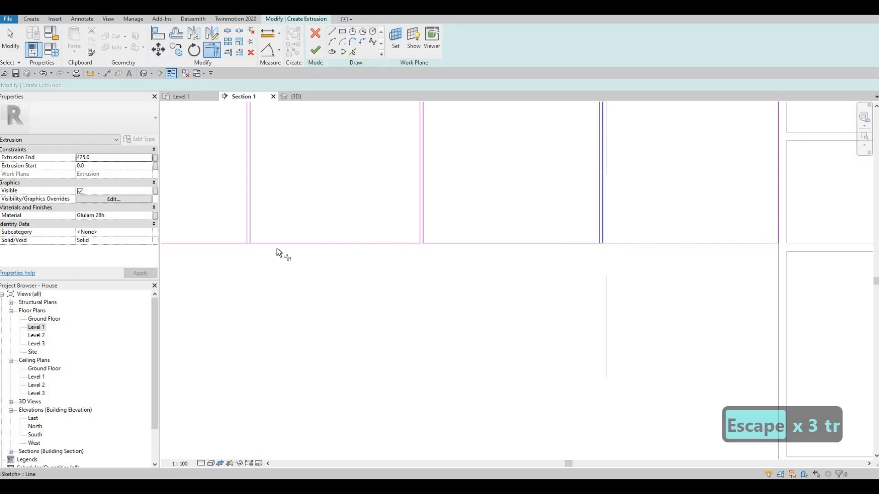
left_click(251, 219)
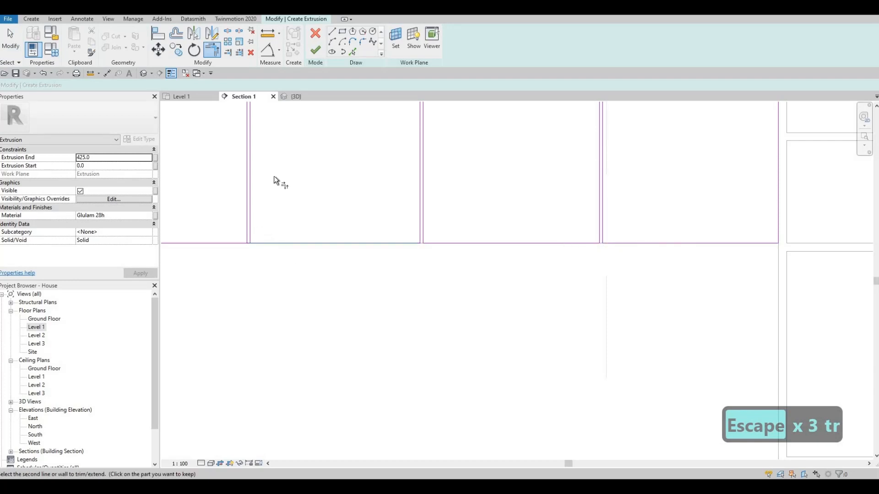
middle_click_drag(295, 153, 301, 313)
scroll(280, 149, "down", 3)
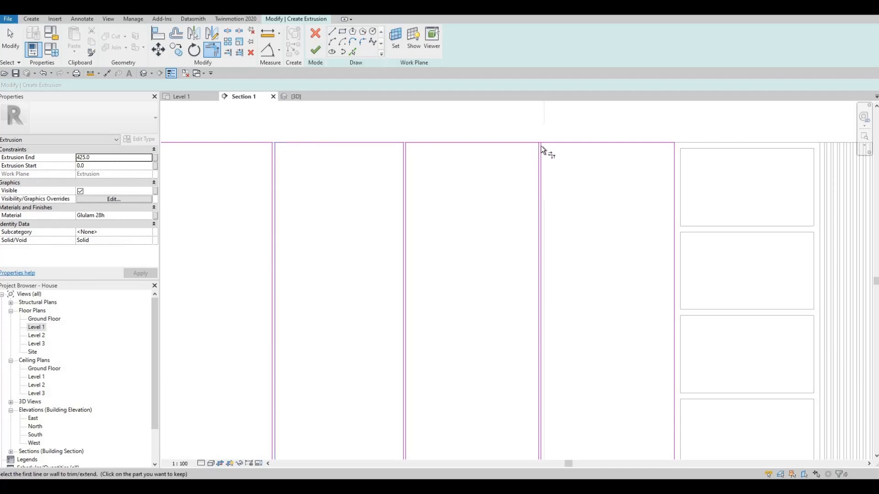
left_click(540, 145)
left_click(551, 141)
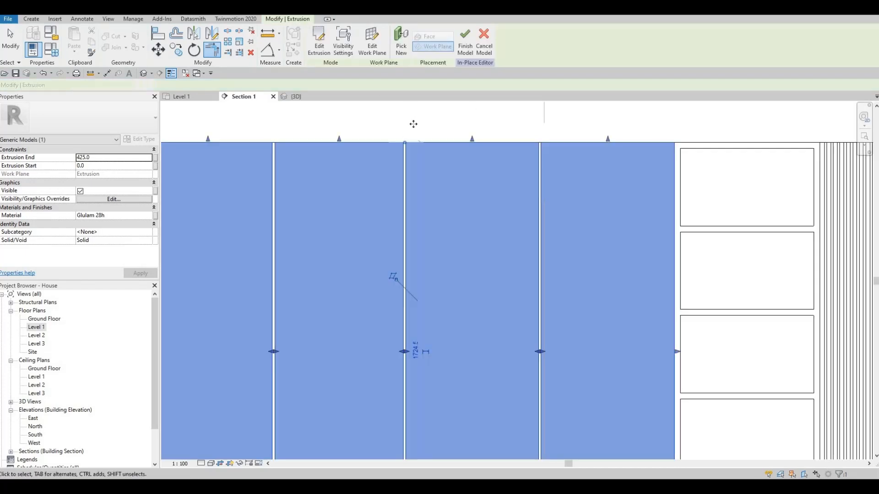
mouse_move(414, 187)
middle_mouse_down()
mouse_move(426, 176)
mouse_move(424, 140)
middle_mouse_up()
scroll(425, 139, "down", 3)
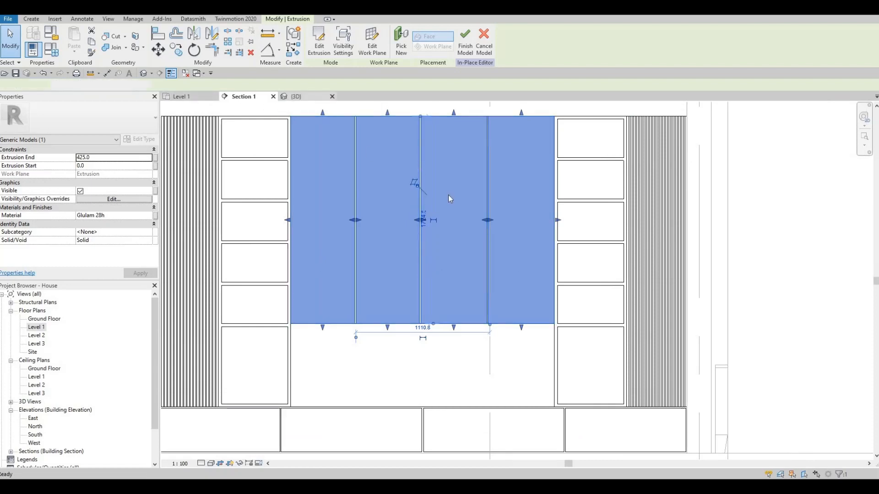
key("Escape")
middle_click_drag(446, 169, 490, 191, "shift")
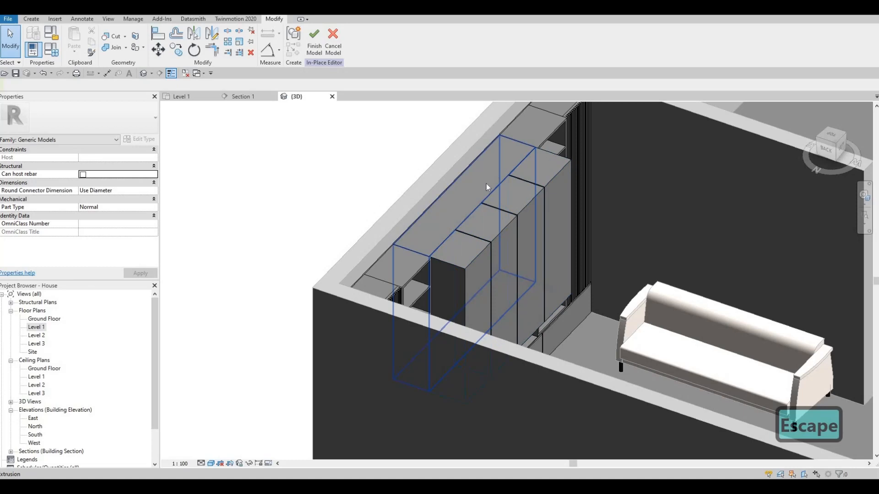
left_click(503, 202)
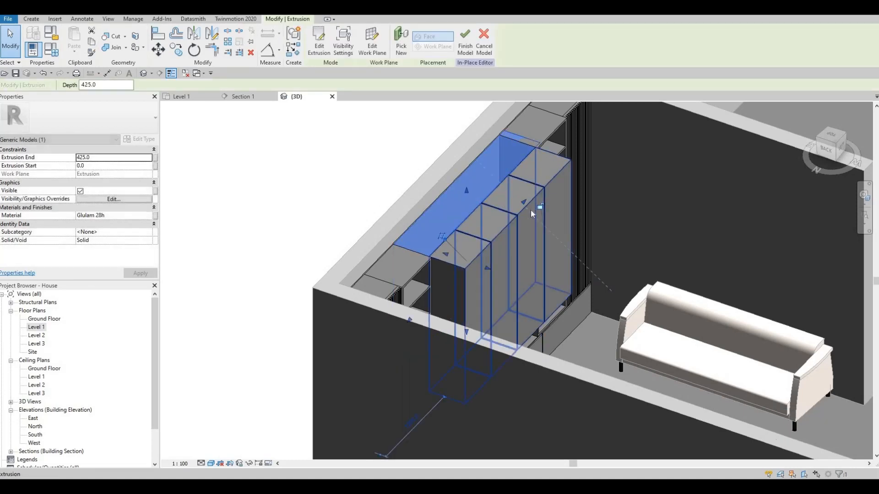
key("Escape")
key("ctrl+z")
Set the extrusion end of the four central boards to 25 and inspect the wall unit from the front in 3D.
left_click(531, 208)
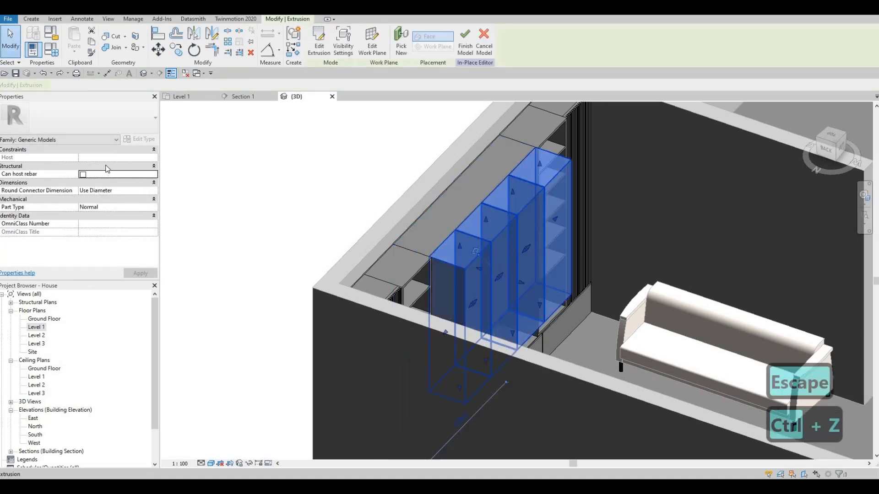
left_click(107, 158)
type("25")
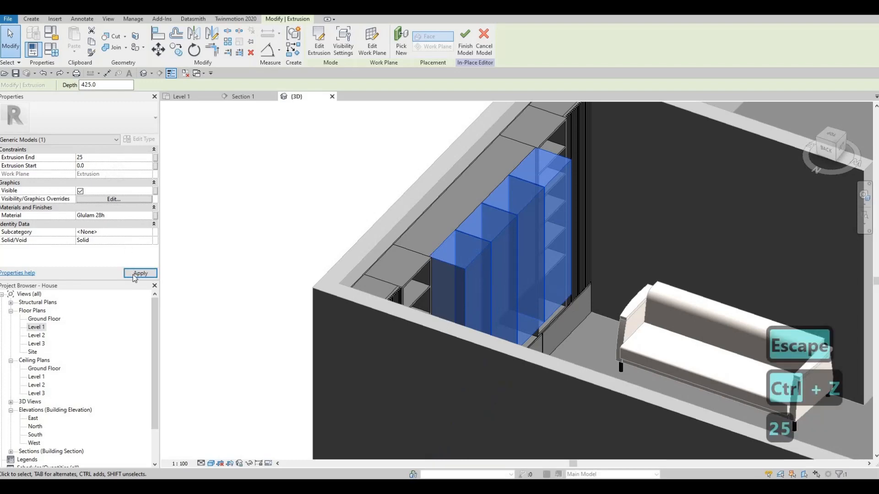
left_click(135, 276)
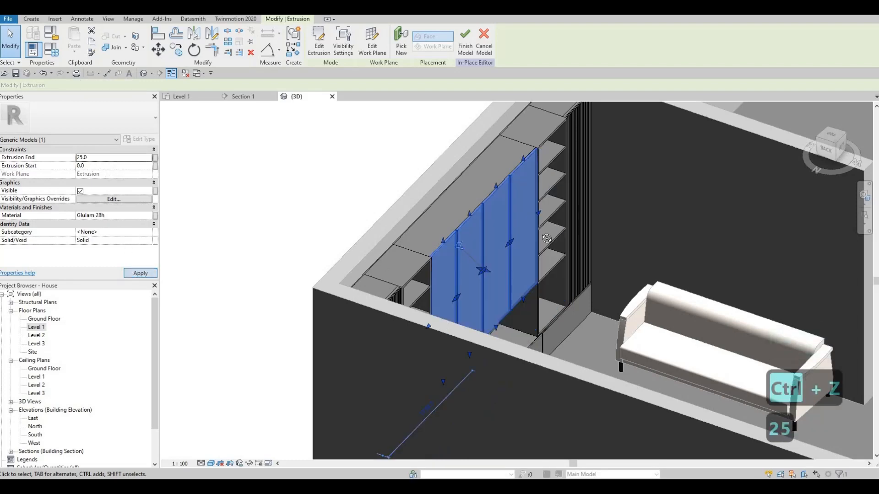
key("Escape")
key("Escape")
middle_click_drag(458, 274, 38, 326, "shift")
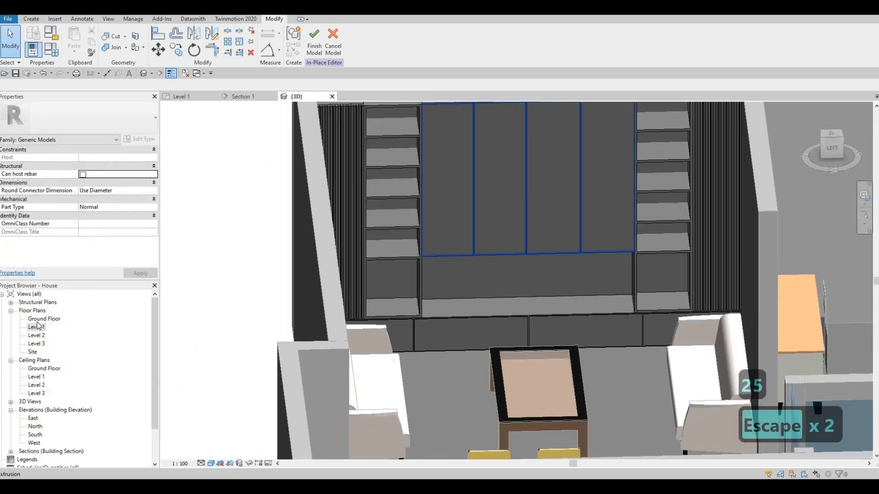
In the Section 1 view, start a new extrusion on a picked work plane.
left_click(248, 97)
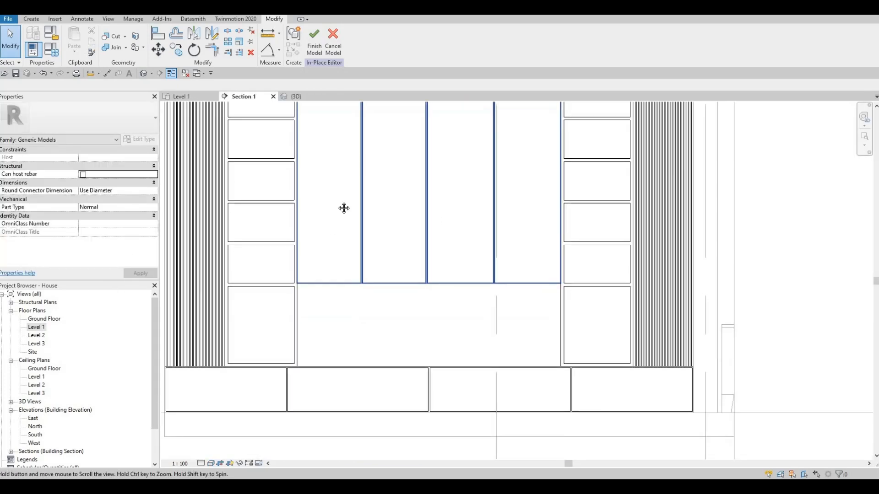
key("Escape")
middle_click_drag(344, 209, 330, 162)
left_click(32, 18)
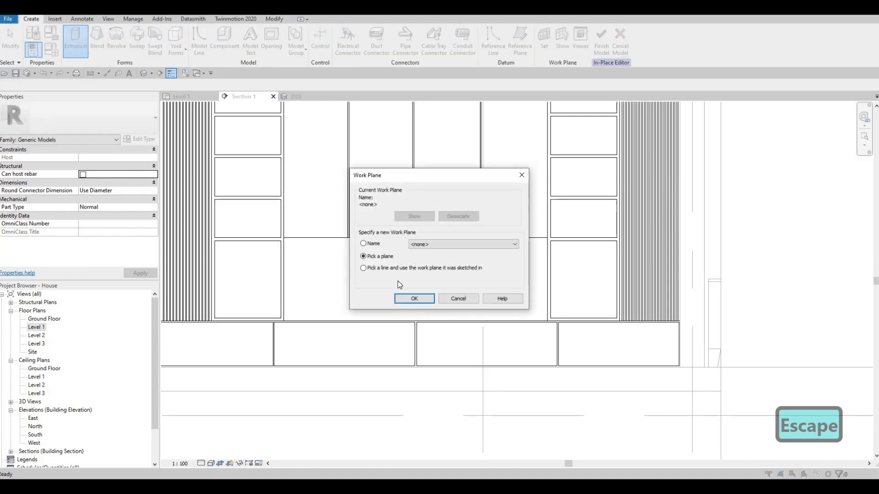
left_click(410, 299)
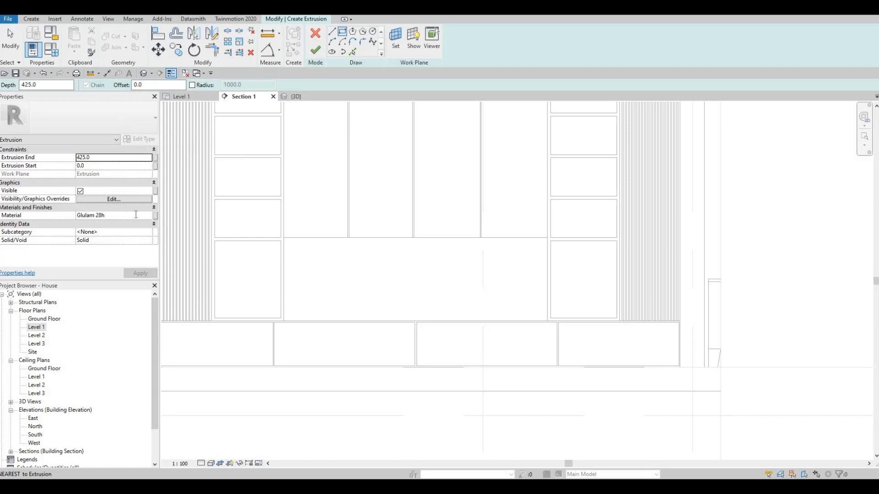
Assign Plywood, Maple, Finish Grade, Unfinished from the AEC Materials Wood library as the extrusion's material.
left_click(150, 217)
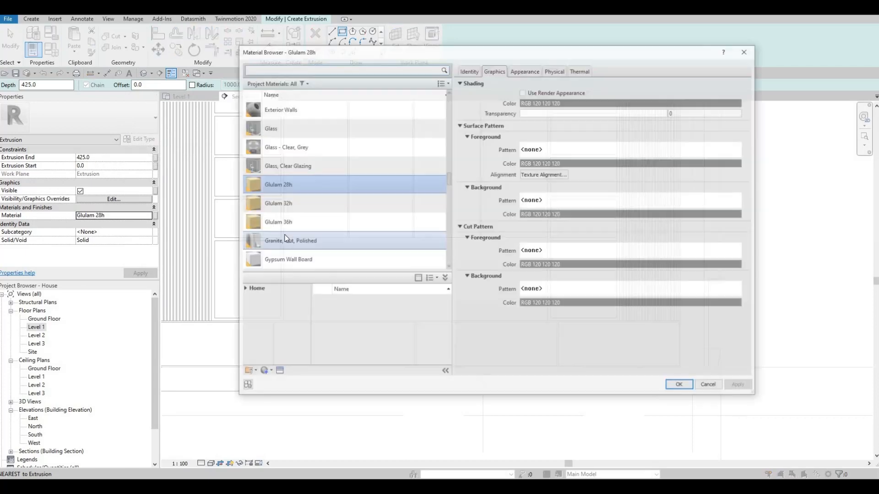
scroll(275, 229, "down", 5)
scroll(252, 261, "down", 5)
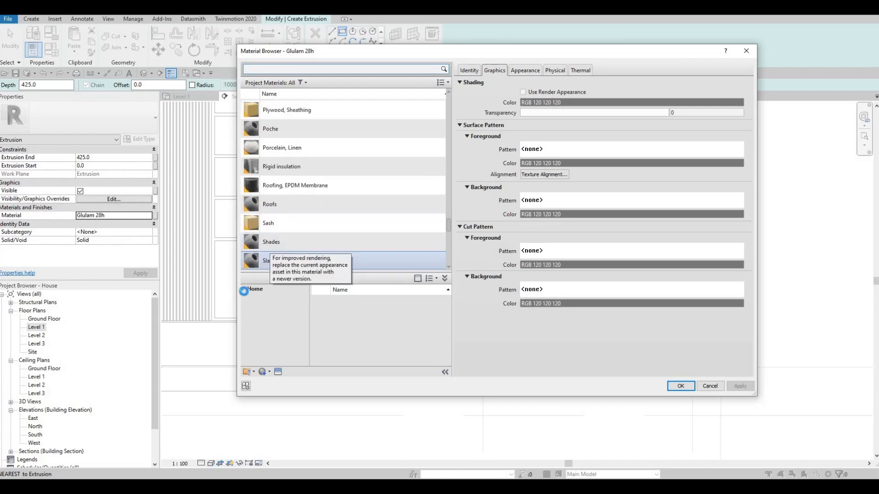
left_click(243, 289)
left_click(248, 307)
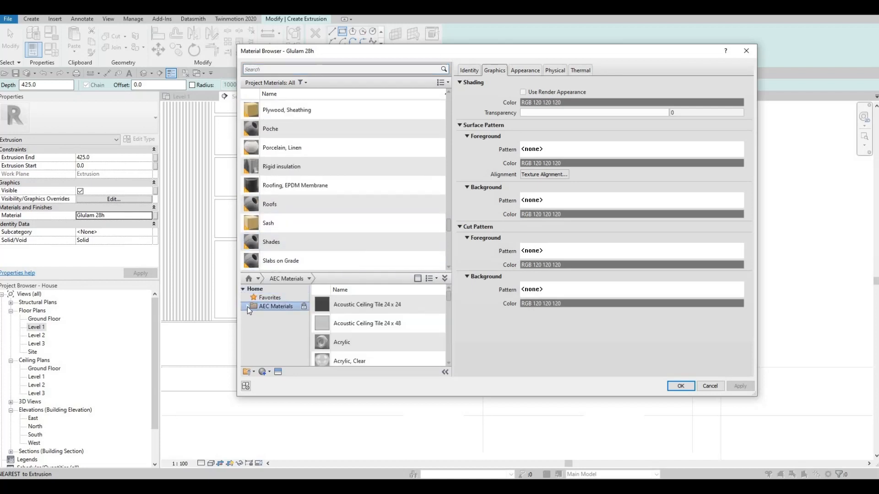
scroll(270, 357, "down", 4)
left_click(275, 358)
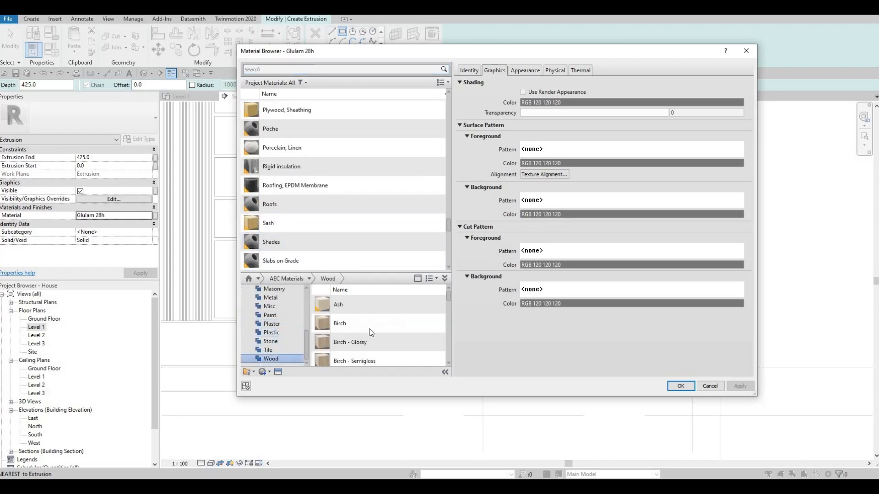
scroll(398, 348, "down", 3)
scroll(415, 362, "down", 3)
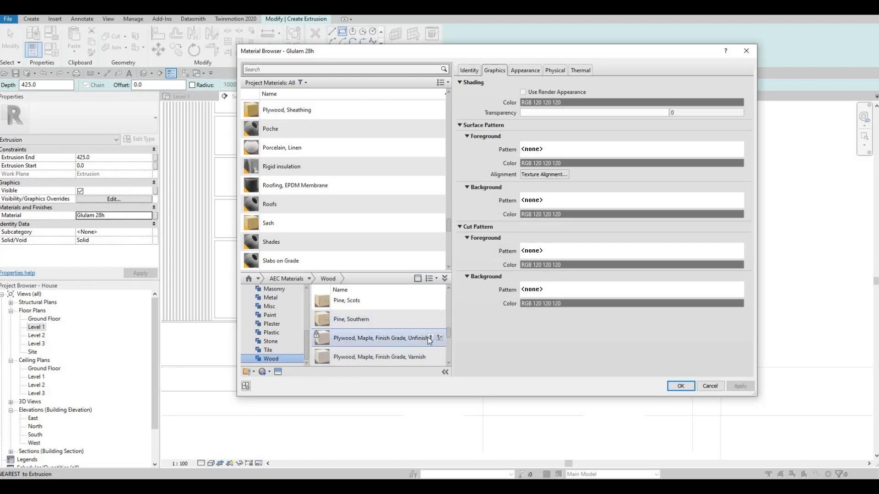
left_click(430, 337)
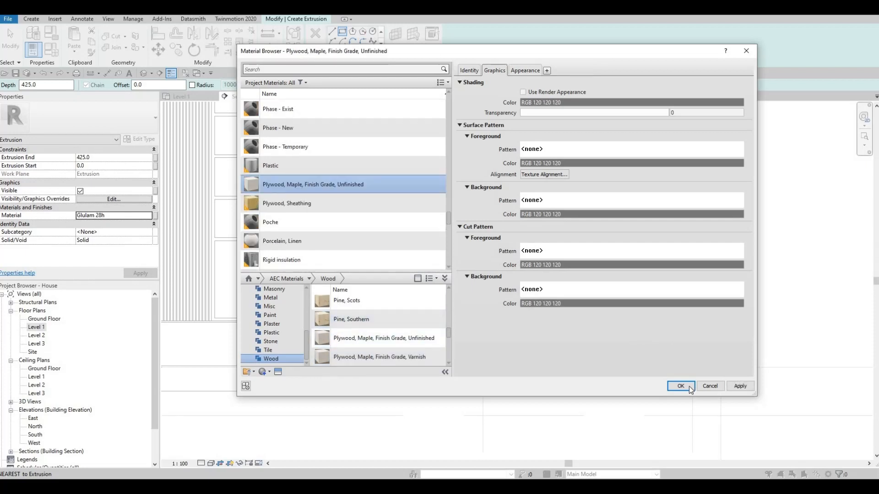
key("Return")
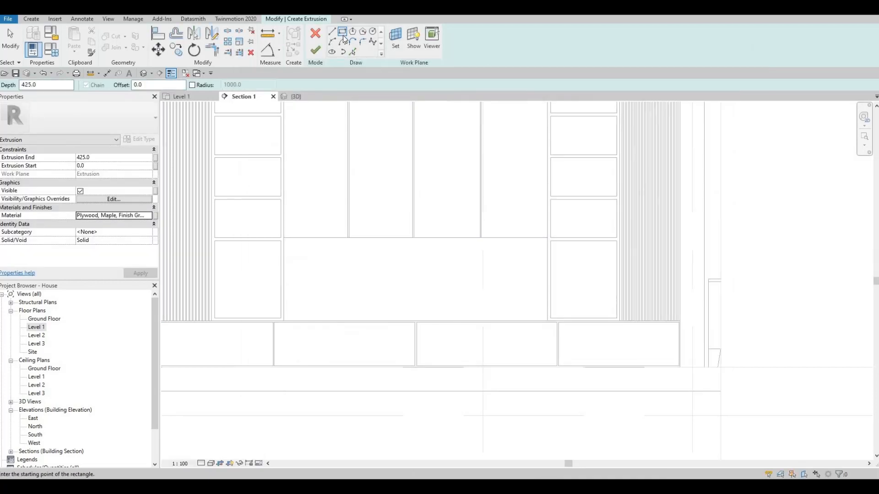
Set the extrusion end to 450 and draw a rectangle filling the opening below the four boards.
left_click(100, 158)
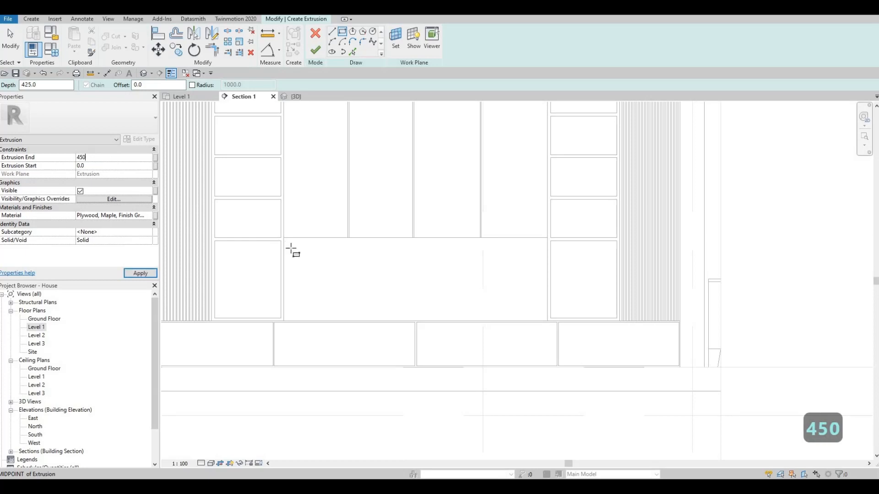
left_click(547, 321)
key("Escape")
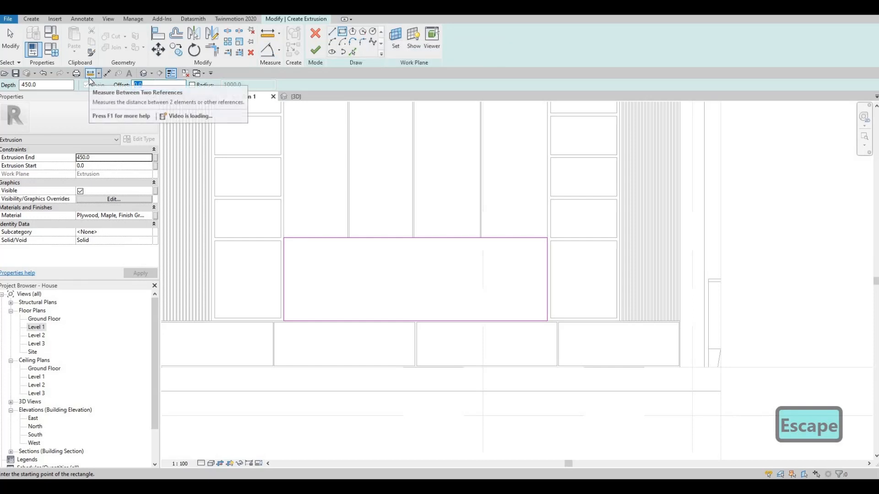
Draw a second rectangle inside the first one with a 50 mm inward offset.
type("50")
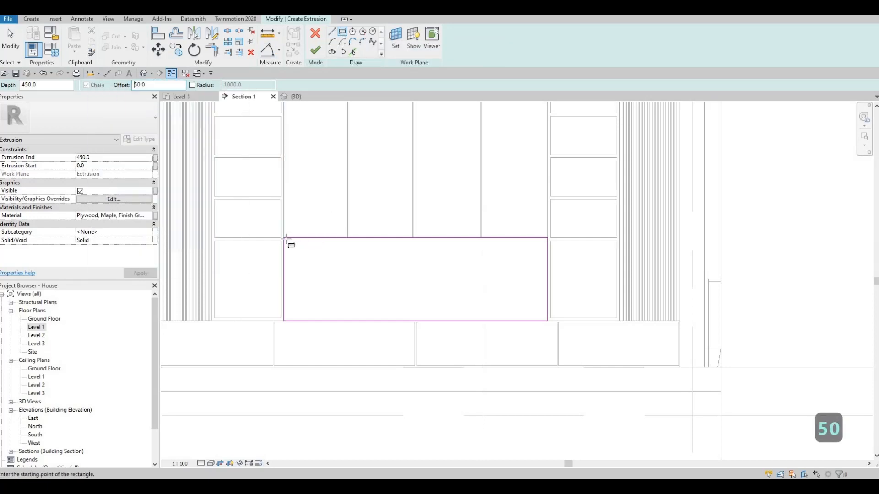
left_click(284, 238)
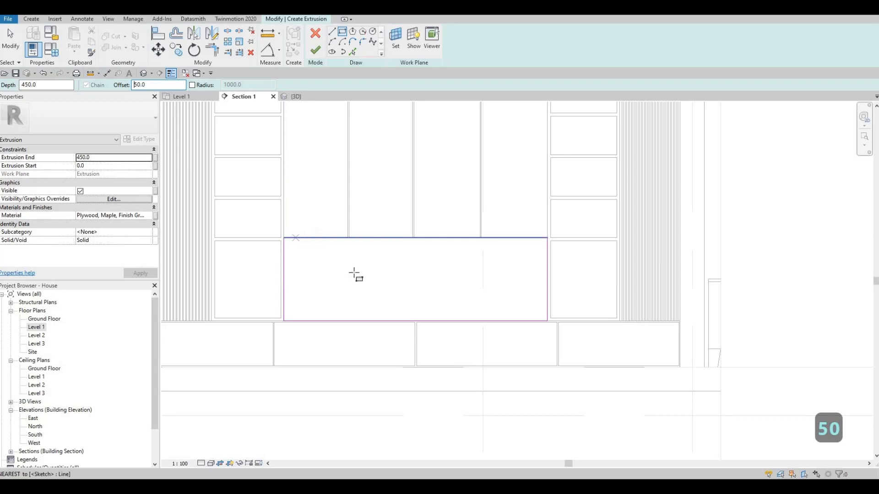
left_click(548, 320)
key("Escape")
key("Escape")
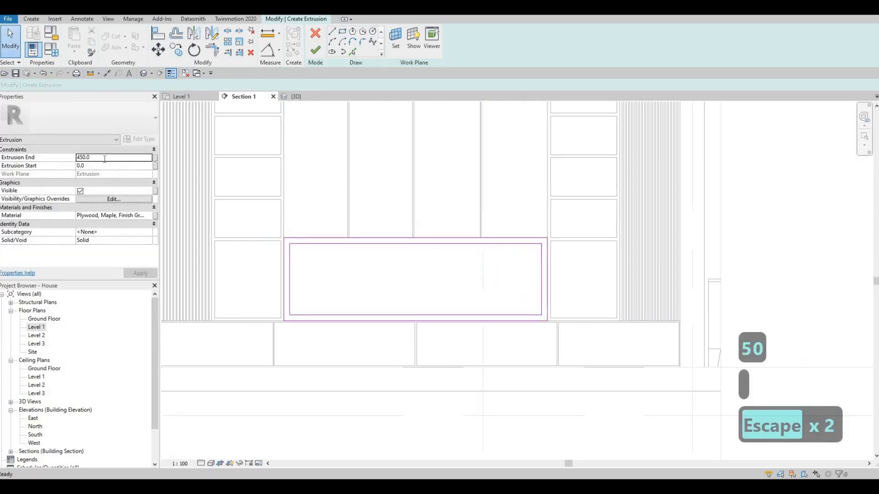
Set the frame's extrusion end to 500, finish the extrusion and view the wall unit in 3D.
left_click(104, 158)
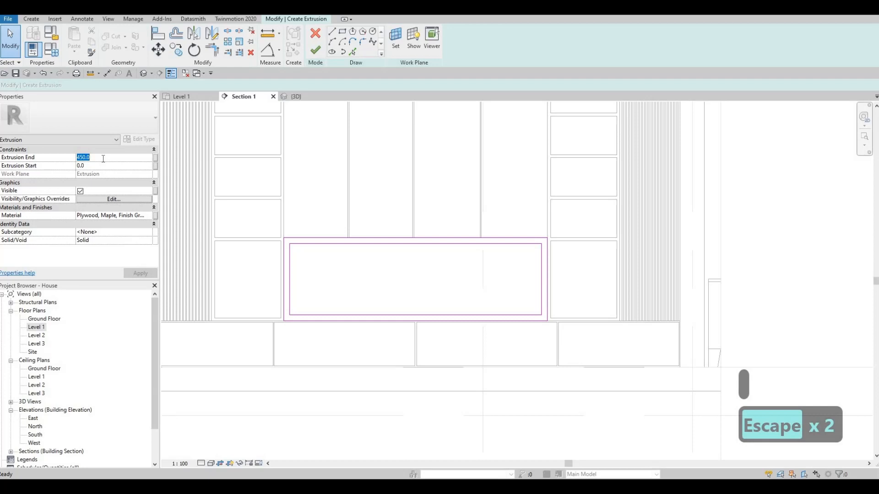
type("500")
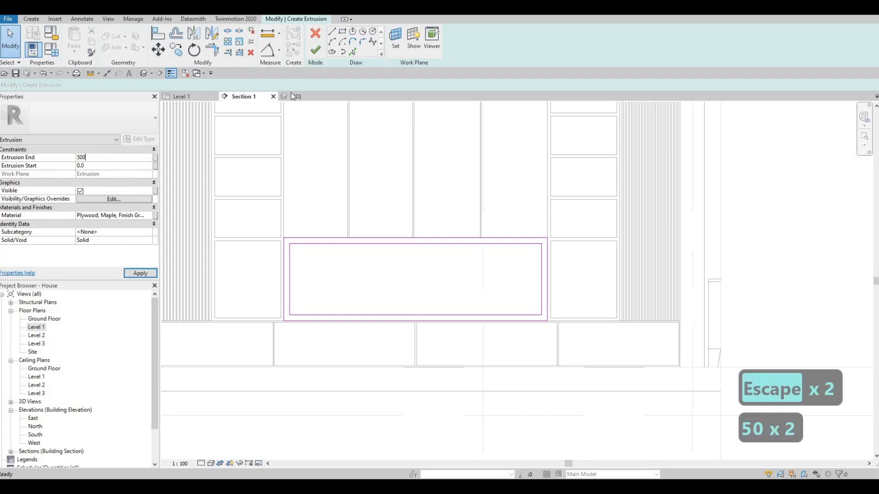
left_click(317, 53)
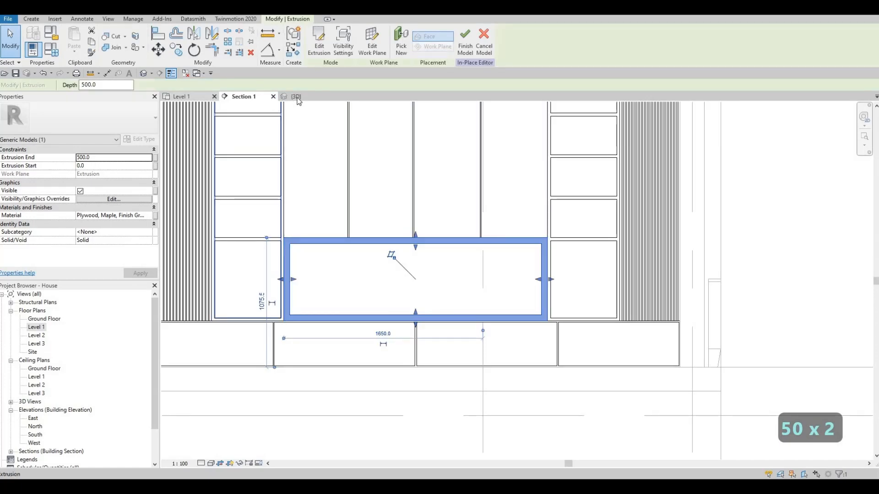
left_click(298, 96)
key("Escape")
middle_click_drag(488, 254, 307, 286, "shift")
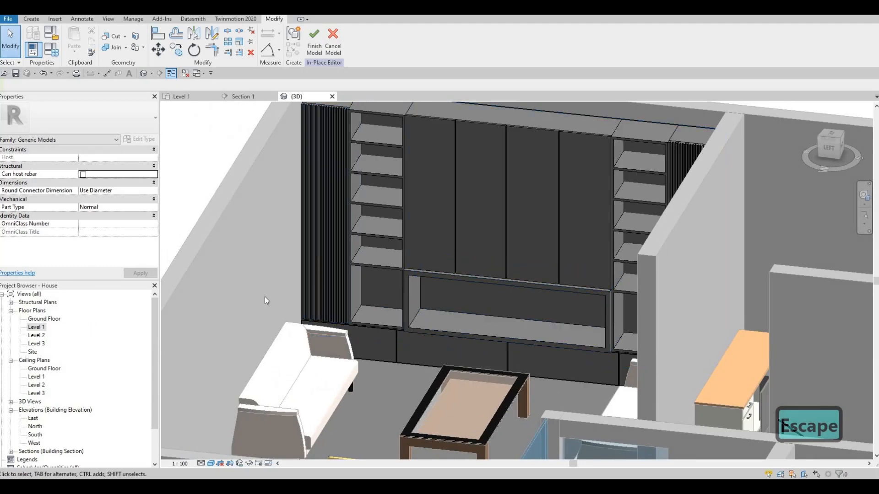
In Section 1, extrude a rectangle filling the maple frame's inner opening on a picked work plane, with extrusion end 10.
key("ctrl+Tab")
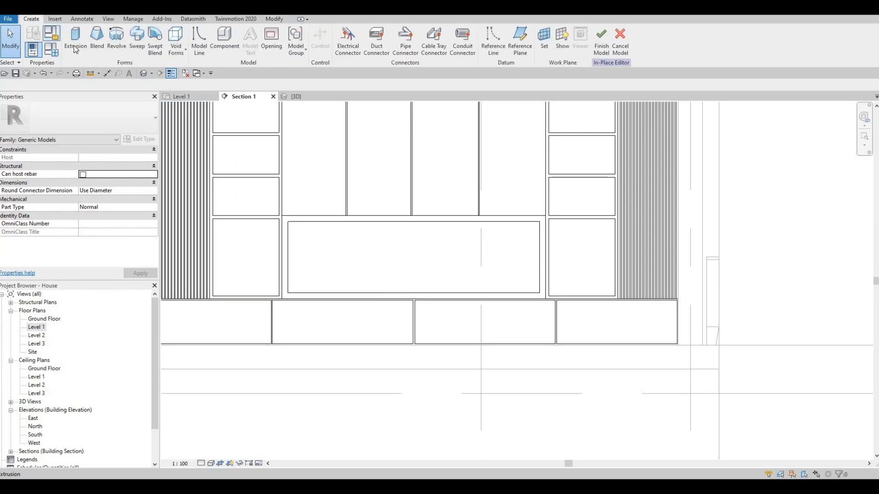
left_click(74, 46)
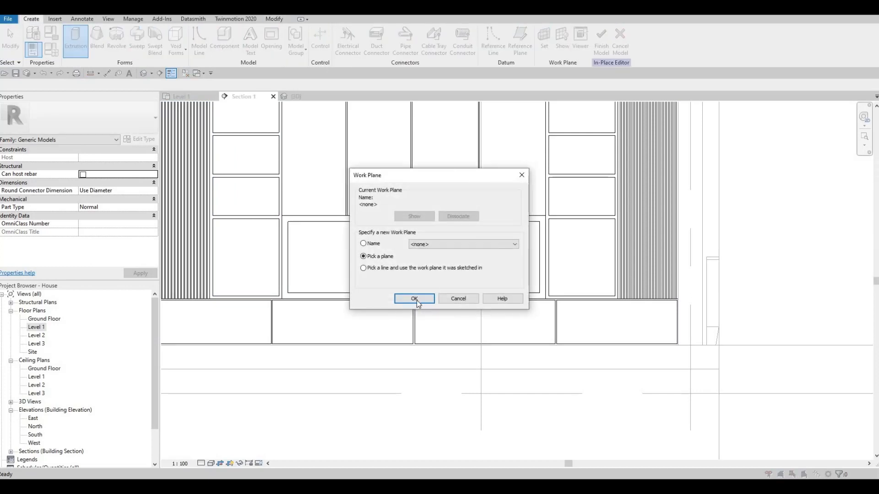
key("Return")
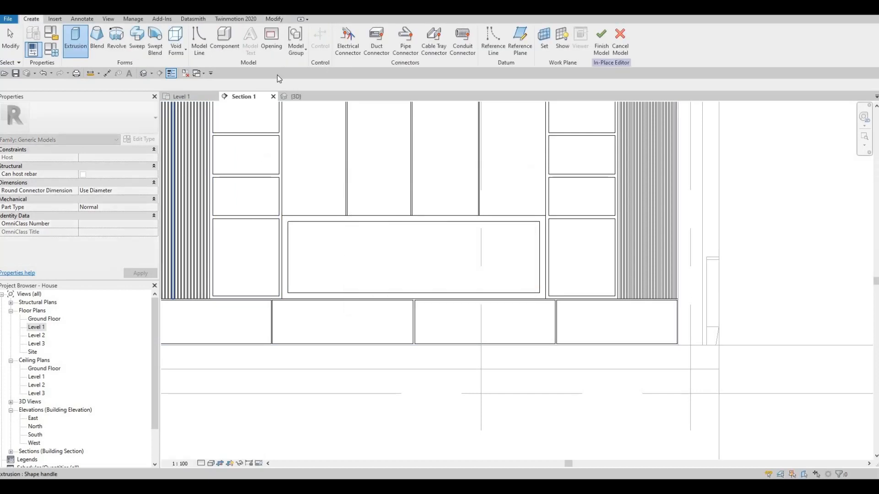
left_click(350, 252)
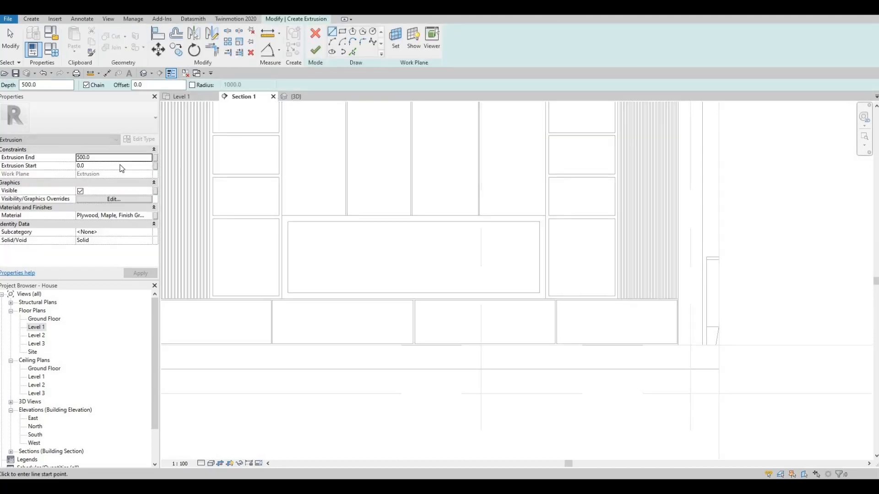
type("10")
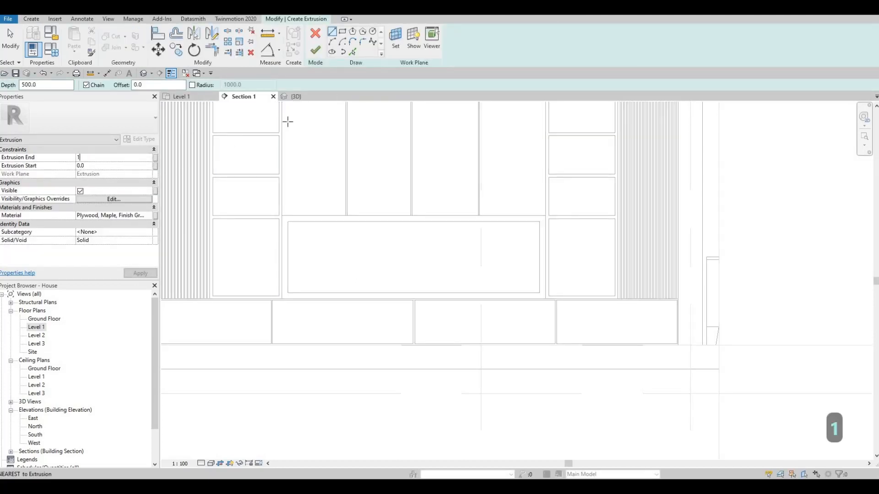
left_click(288, 222)
left_click(539, 293)
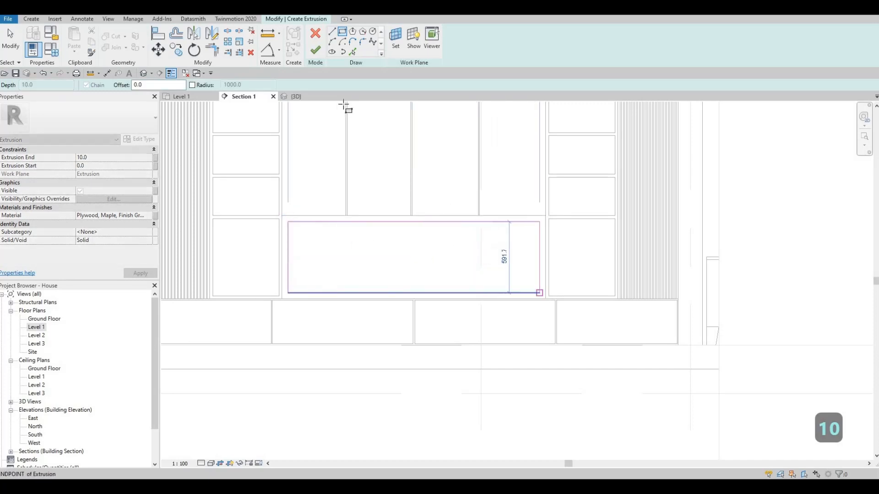
key("Escape")
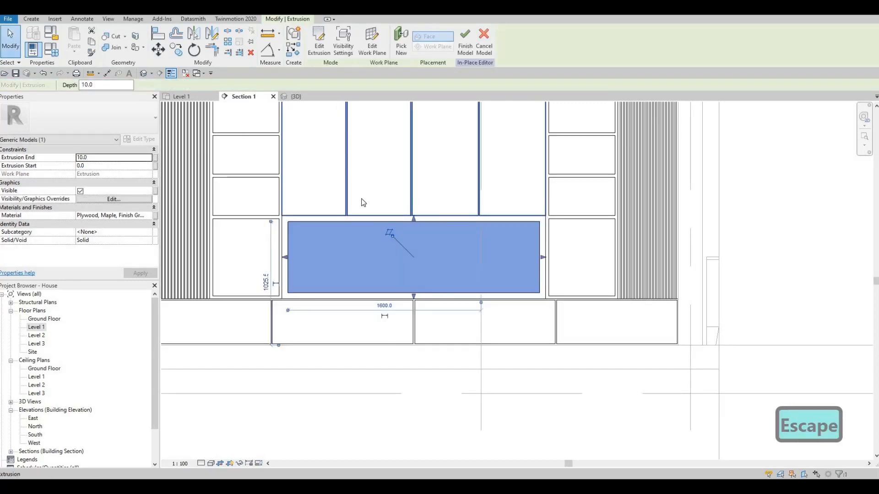
key("Escape")
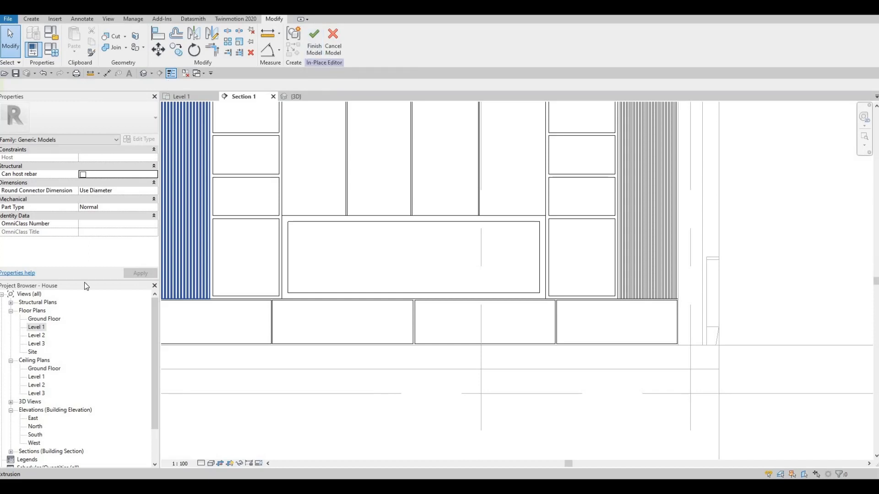
Begin a new extrusion in the Level 1 plan and assign Glass, Bronze Glazing from the AEC Materials library as its material.
left_click(183, 97)
scroll(467, 196, "up", 5)
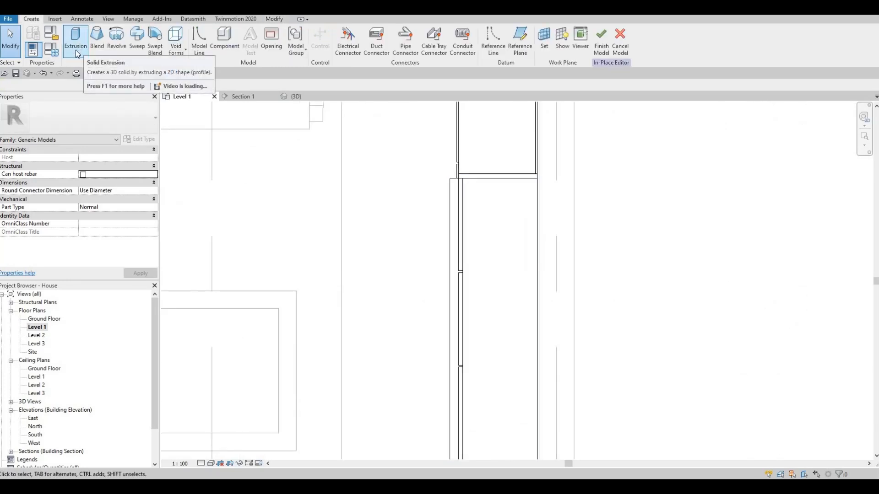
left_click(76, 44)
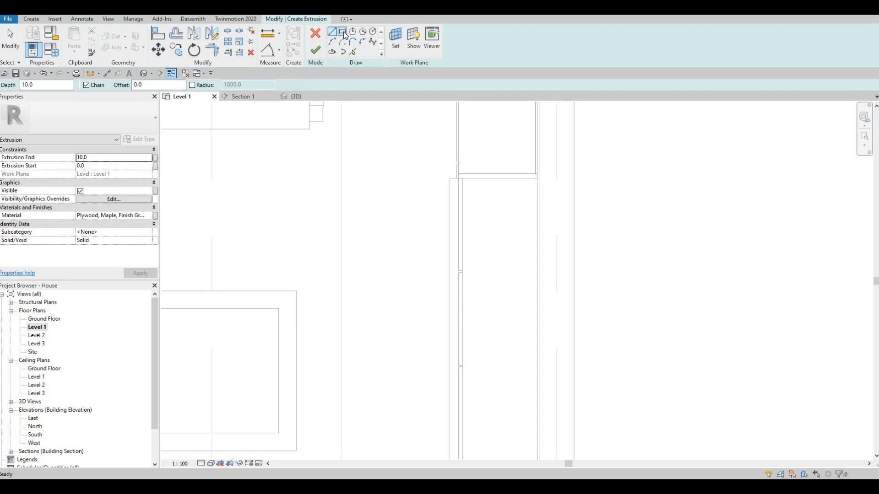
left_click(107, 159)
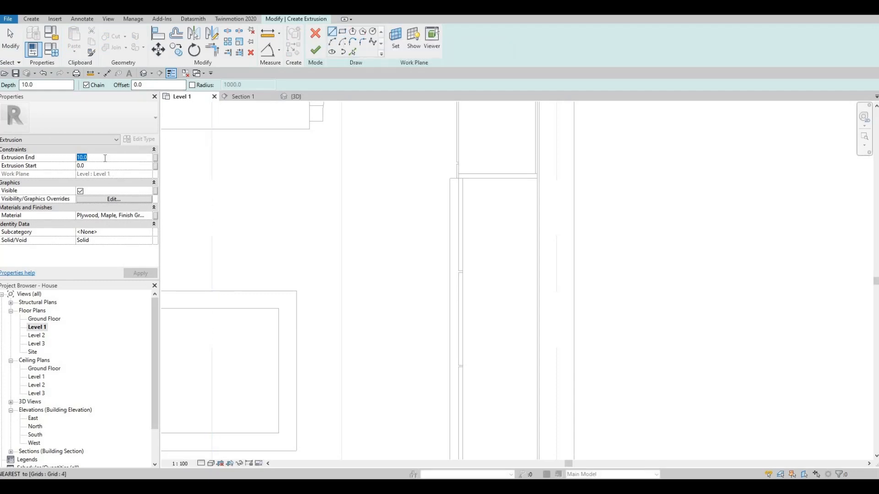
left_click(149, 218)
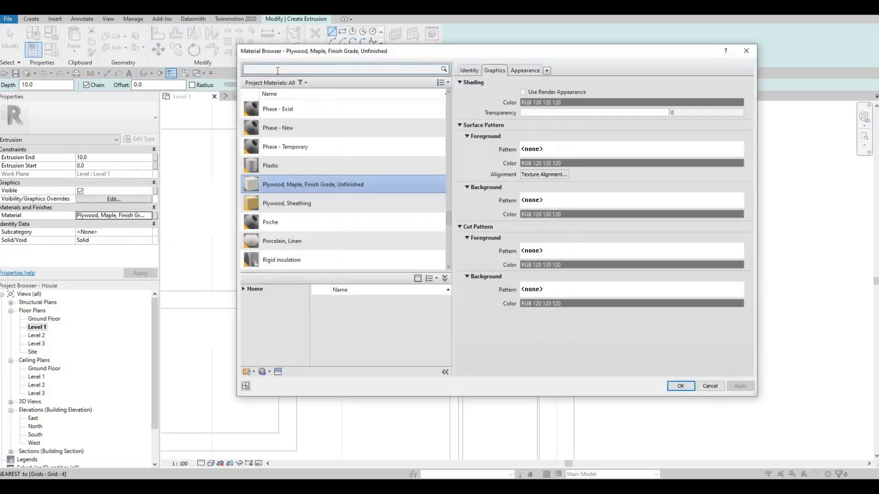
type("glass")
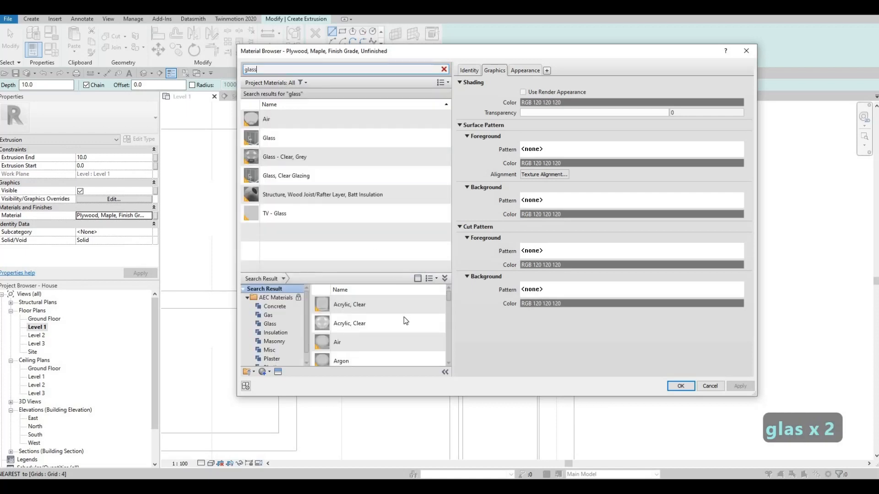
scroll(404, 317, "down", 2)
left_click(431, 316)
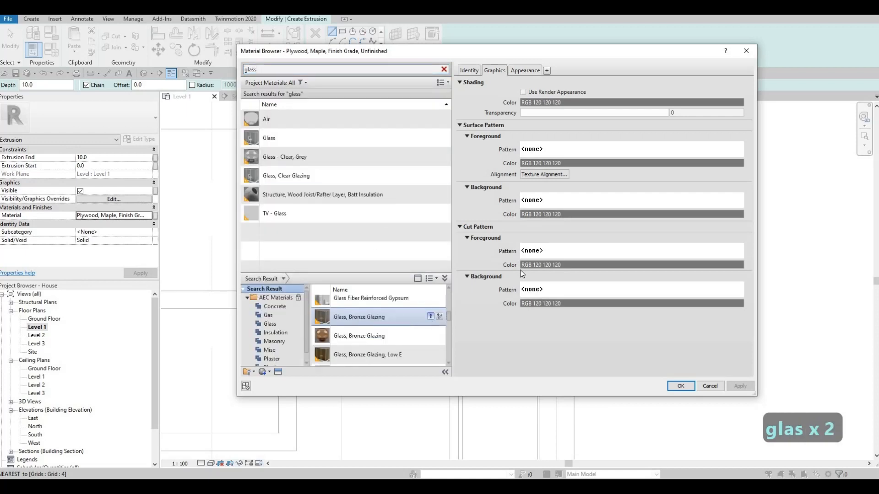
left_click(681, 387)
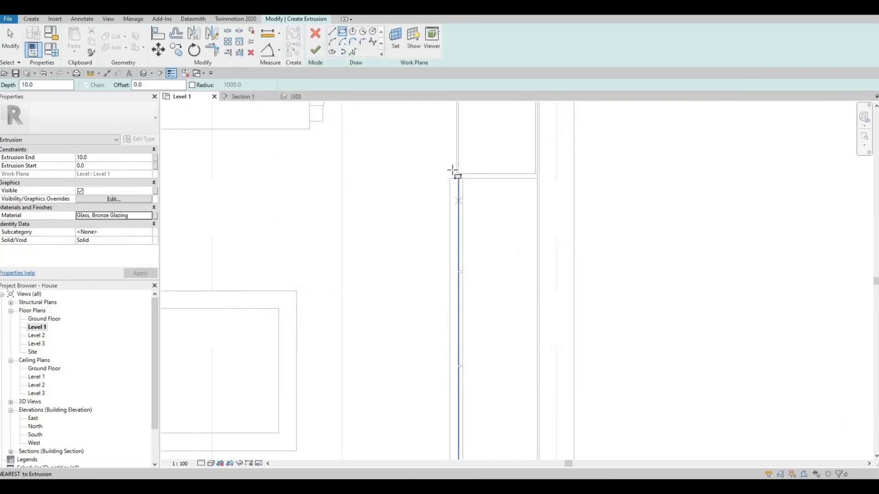
Draw a narrow rectangle along the thin central boards in plan, set the extrusion end to 900 and finish the glass extrusion.
scroll(462, 191, "up", 3)
middle_click_drag(471, 296, 504, 400)
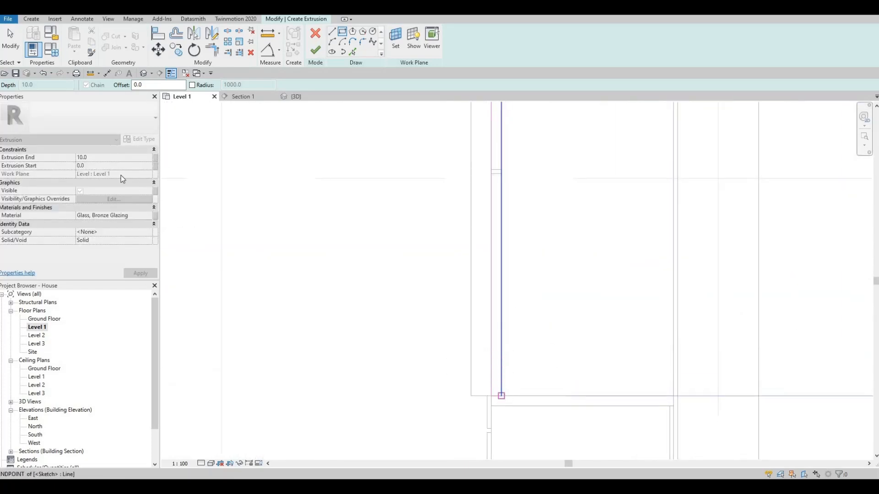
key("Escape")
left_click(102, 157)
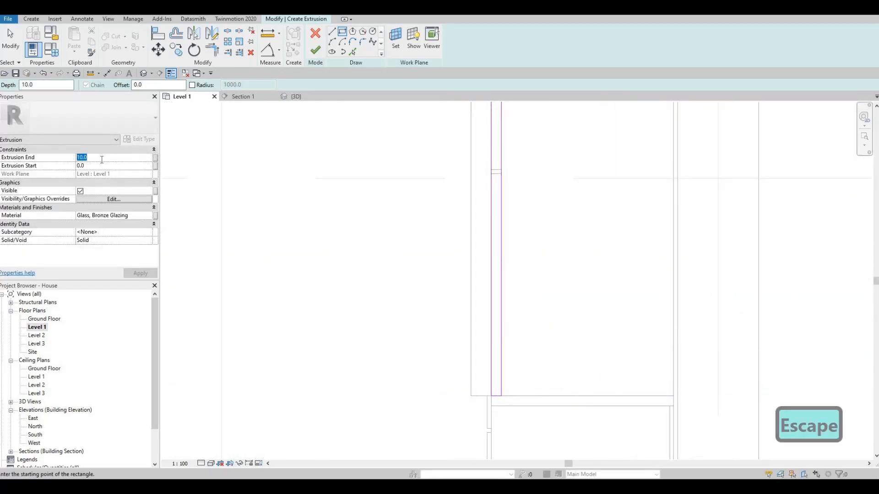
type("900")
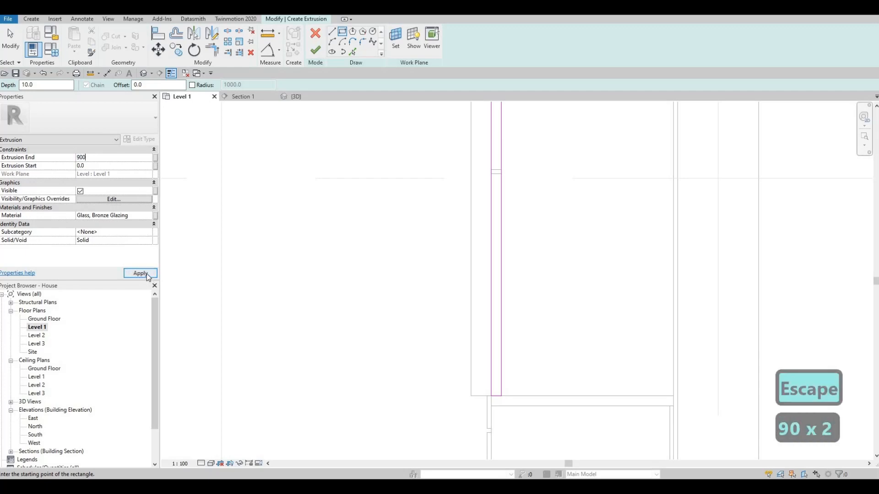
left_click(244, 98)
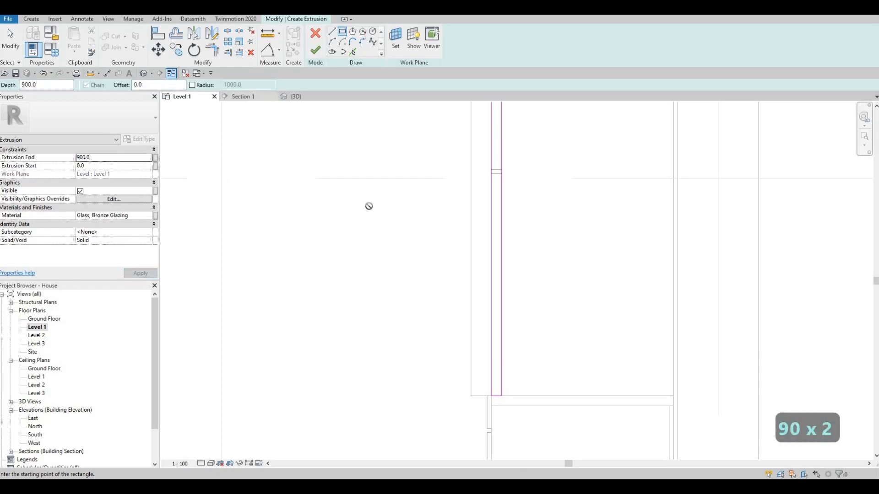
middle_click_drag(362, 289, 363, 299)
scroll(360, 255, "down", 1)
left_click(315, 50)
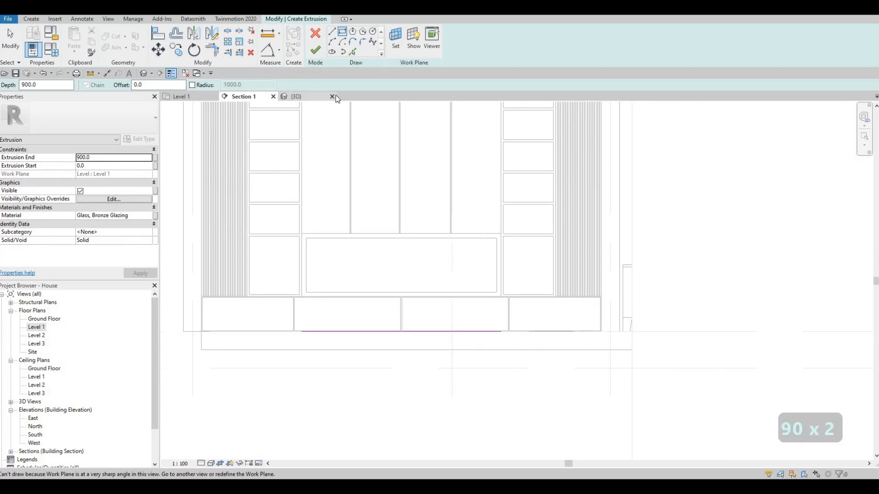
Stretch all four edges of the glass panel in Section 1 to fit the inner opening of the maple frame.
scroll(402, 248, "up", 3)
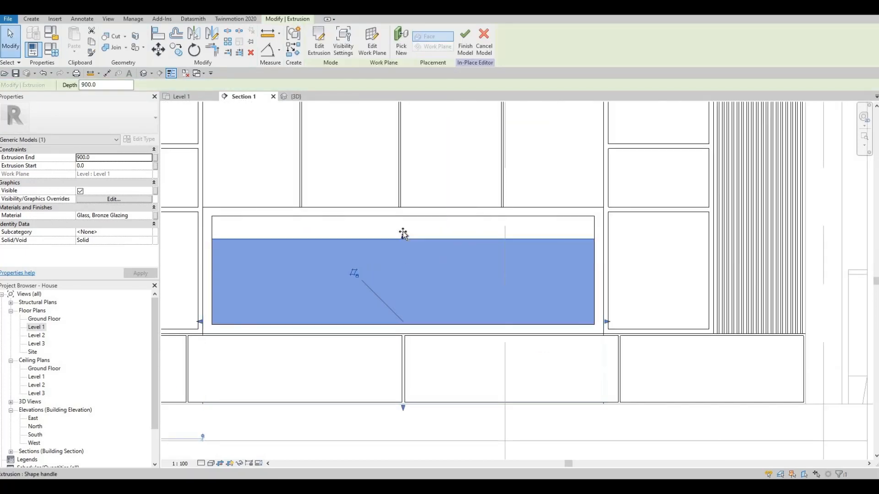
left_click_drag(404, 236, 408, 219)
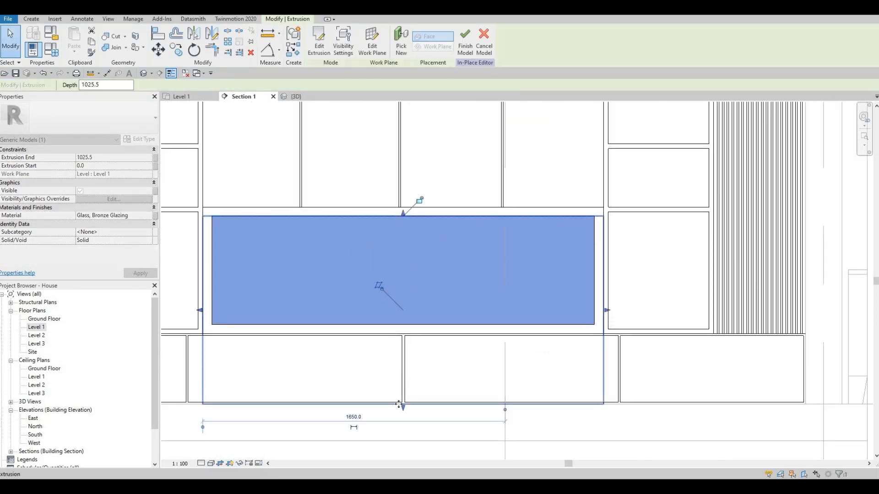
left_click_drag(405, 397, 416, 326)
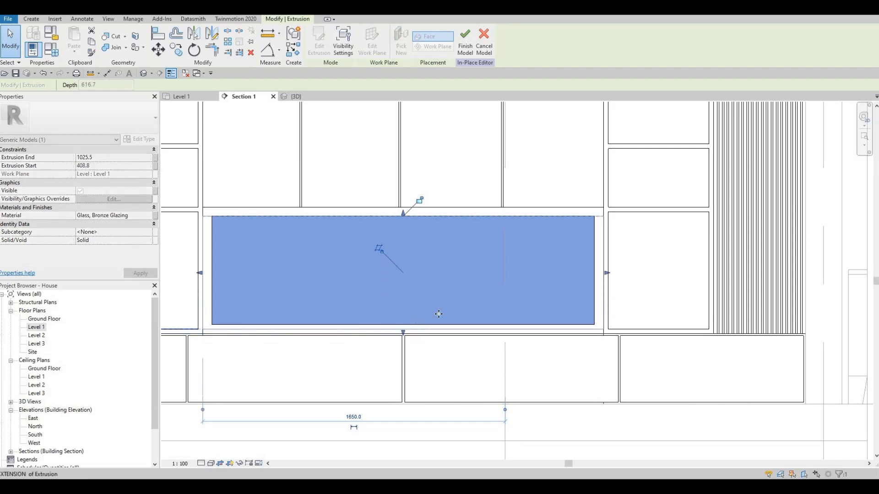
scroll(614, 271, "up", 2)
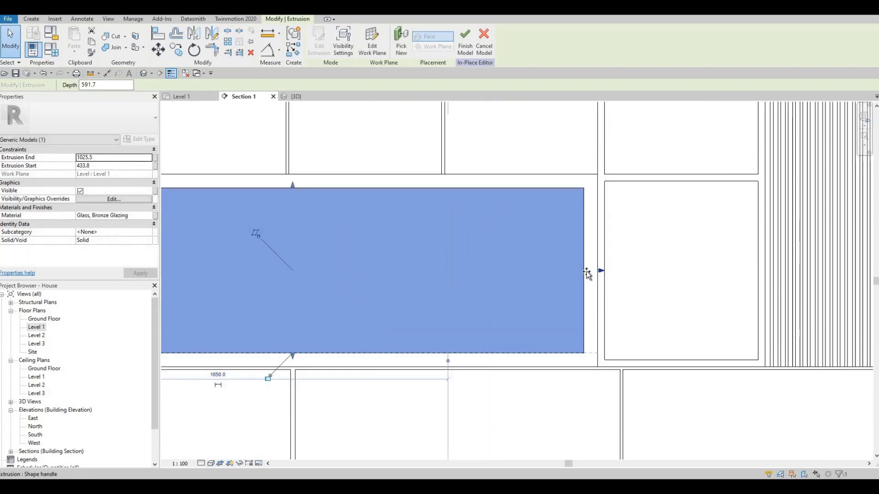
middle_click_drag(205, 269, 420, 273)
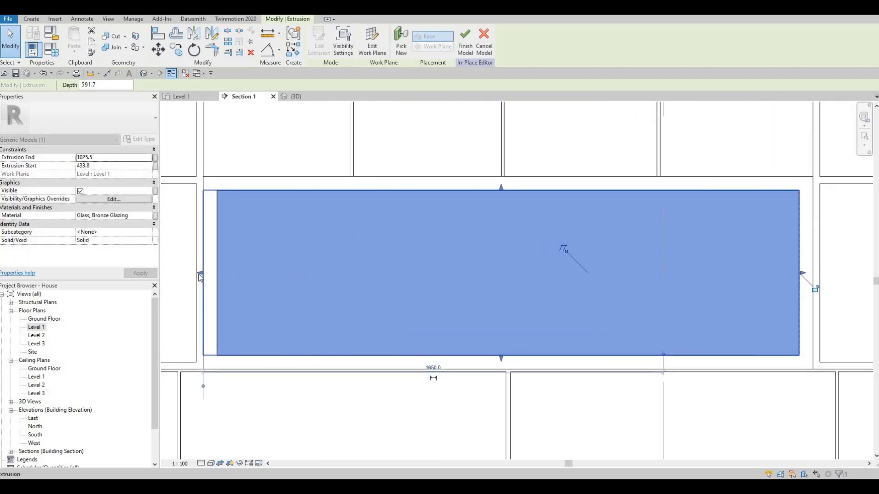
left_click_drag(200, 275, 217, 276)
key("Escape")
key("Escape")
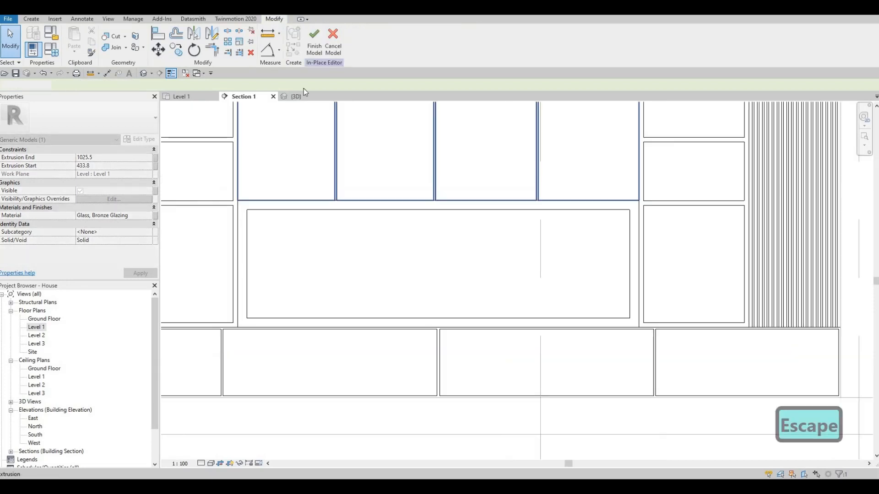
Finish the in-place wall unit model and display it in 3D with a realistic visual style showing material textures.
left_click(315, 42)
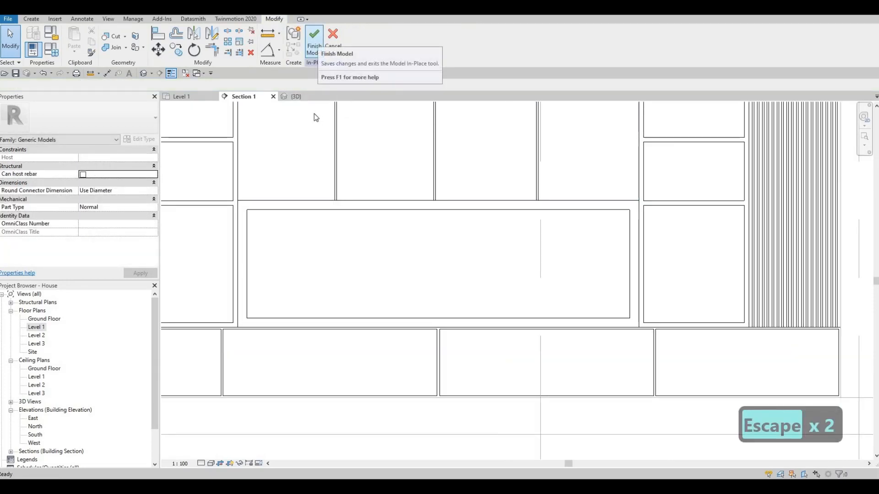
left_click(297, 97)
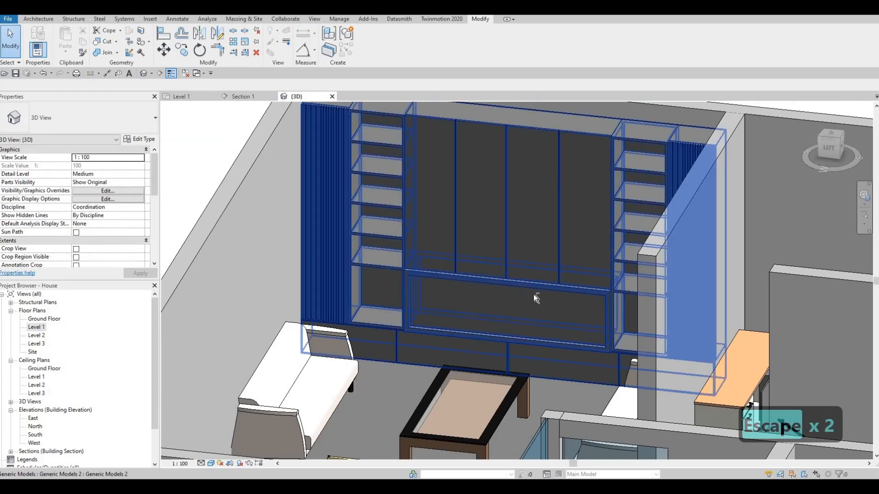
key("Escape")
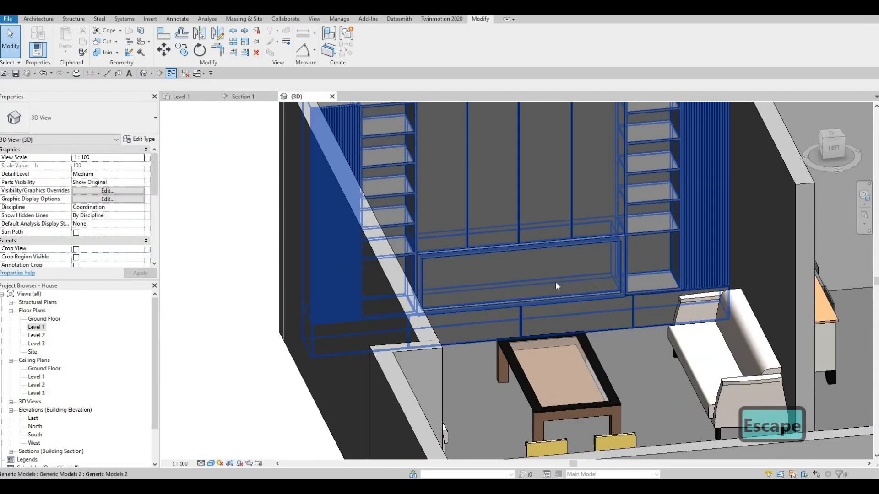
left_click(556, 284)
key("Escape")
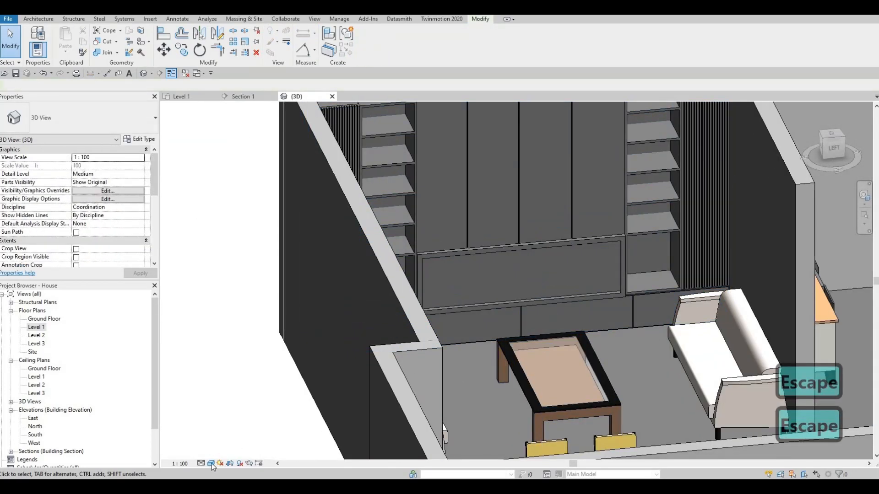
left_click(211, 464)
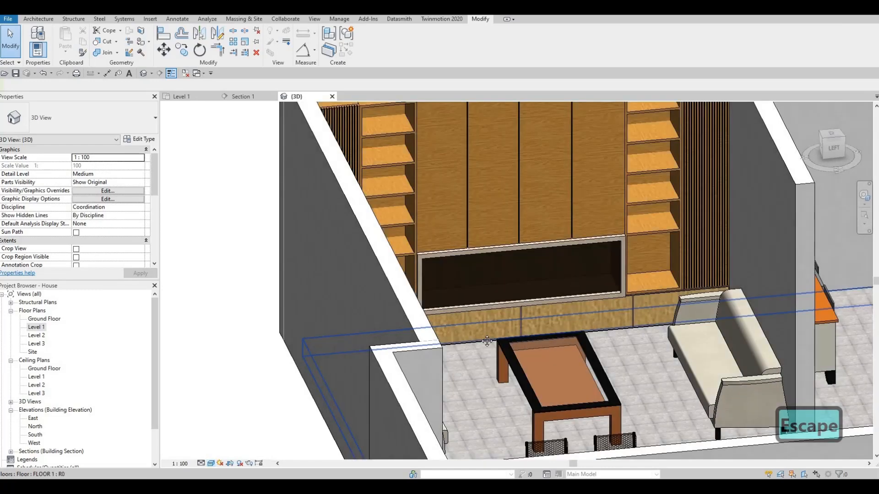
Examine the wall unit's wood textures, shelving, slats and framed glass panel from several angles in 3D.
middle_click_drag(476, 349, 550, 268, "shift")
scroll(479, 280, "up", 2)
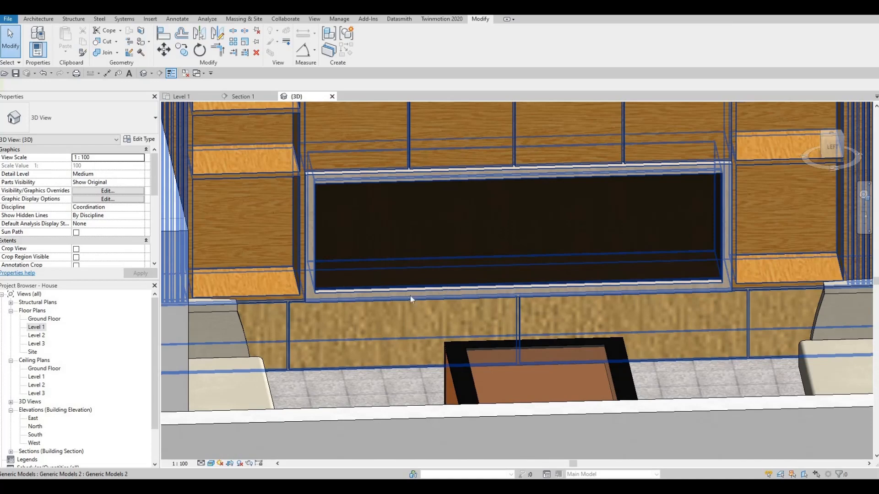
scroll(372, 298, "down", 2)
middle_click_drag(372, 297, 514, 303, "shift")
key("Escape")
key("Escape")
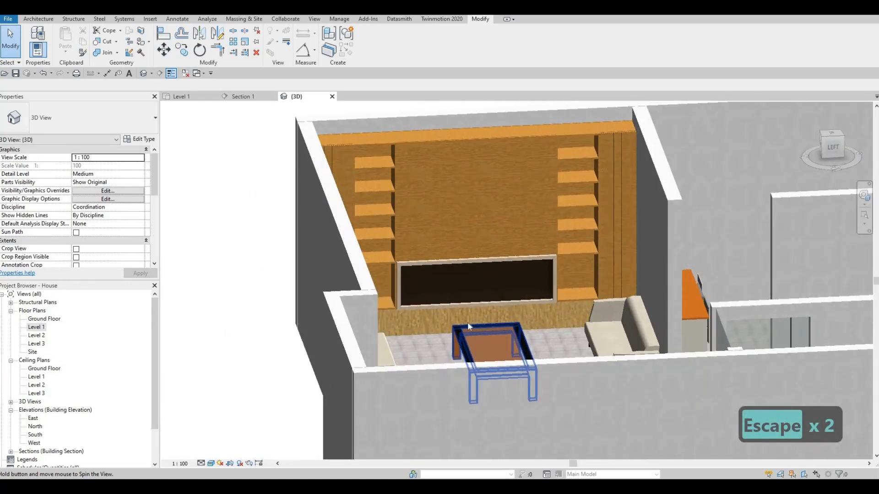
middle_click_drag(468, 322, 512, 175, "shift")
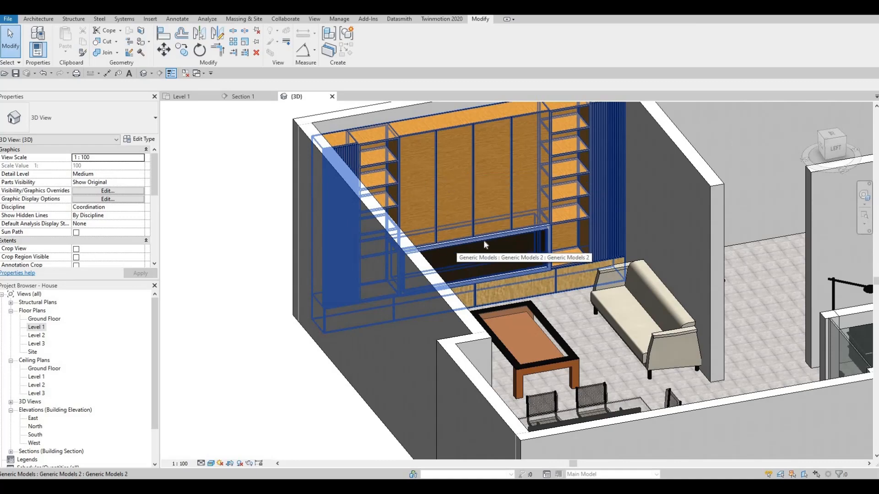
middle_click_drag(458, 247, 504, 260, "shift")
scroll(515, 258, "up", 3)
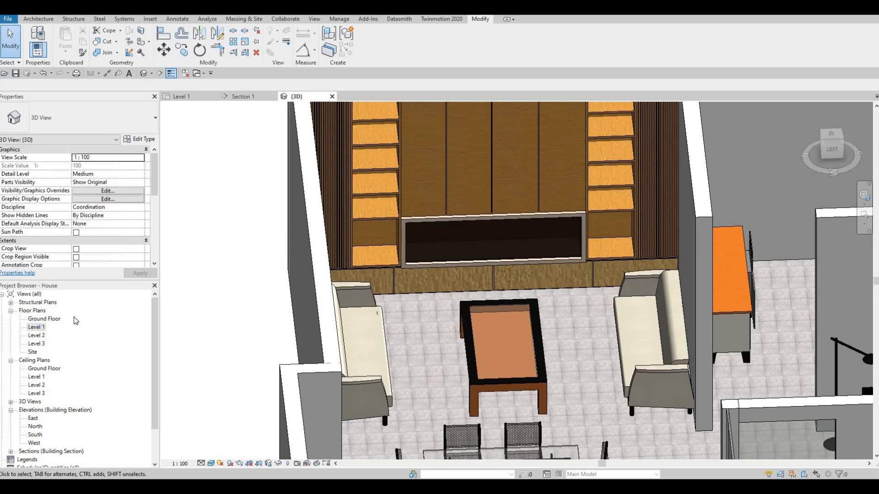
Open the wall unit for in-place editing in the Level 1 floor plan and start a new extrusion.
double_click(36, 327)
key("Escape")
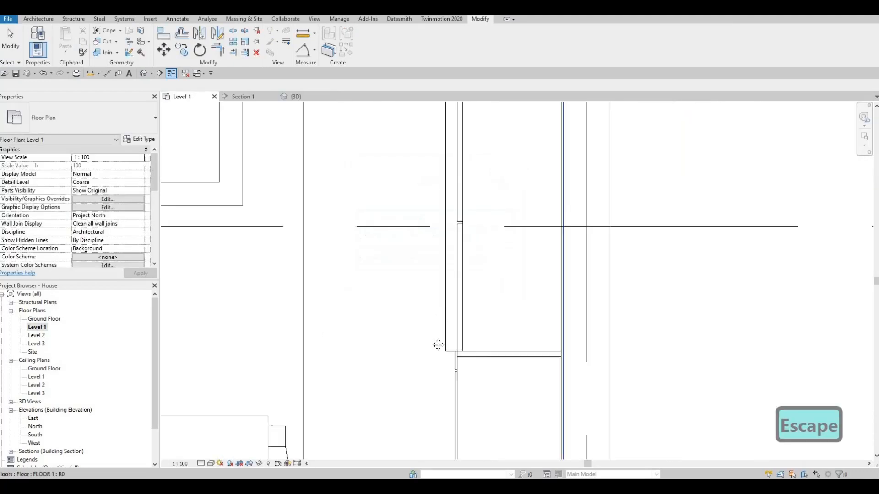
middle_click_drag(438, 344, 425, 360)
scroll(425, 360, "down", 5)
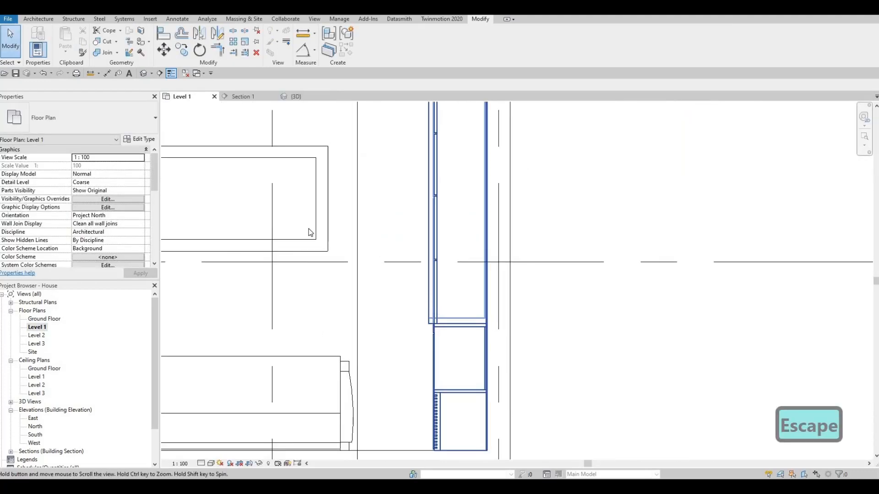
left_click(30, 20)
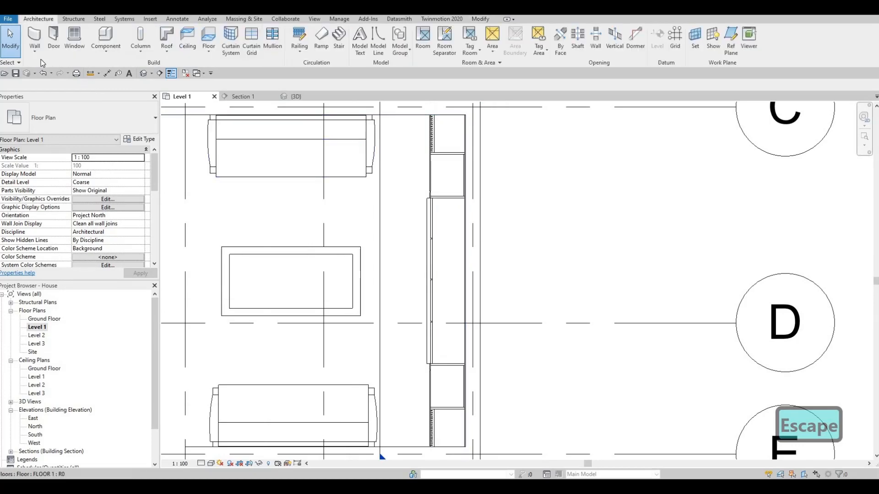
left_click(445, 206)
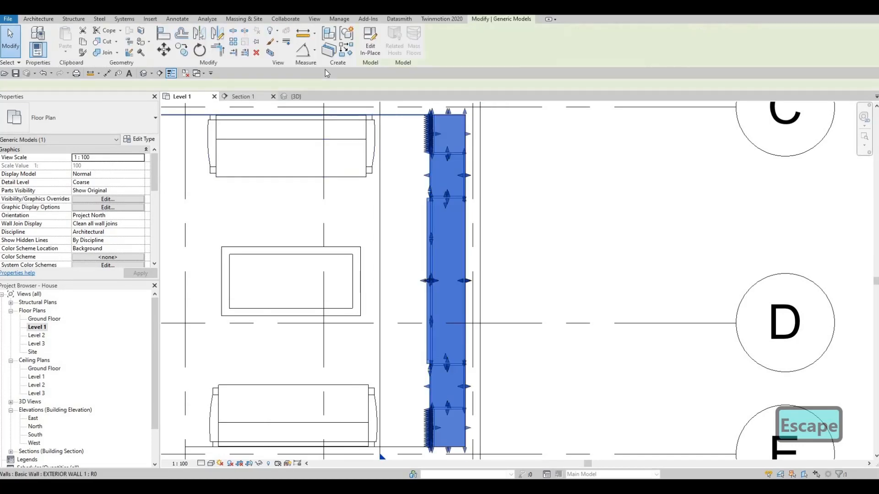
left_click(370, 43)
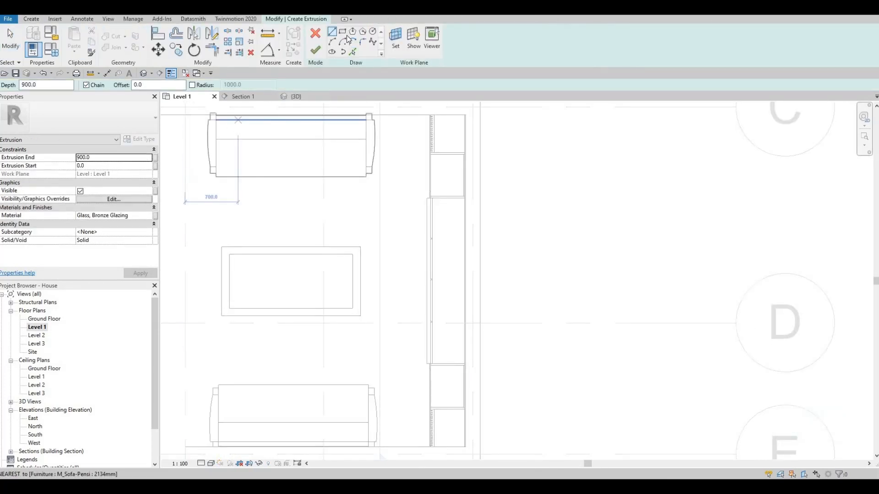
Sketch a rectangle about 2187 mm long filling the space between the central boards and the wall behind them.
scroll(435, 181, "up", 3)
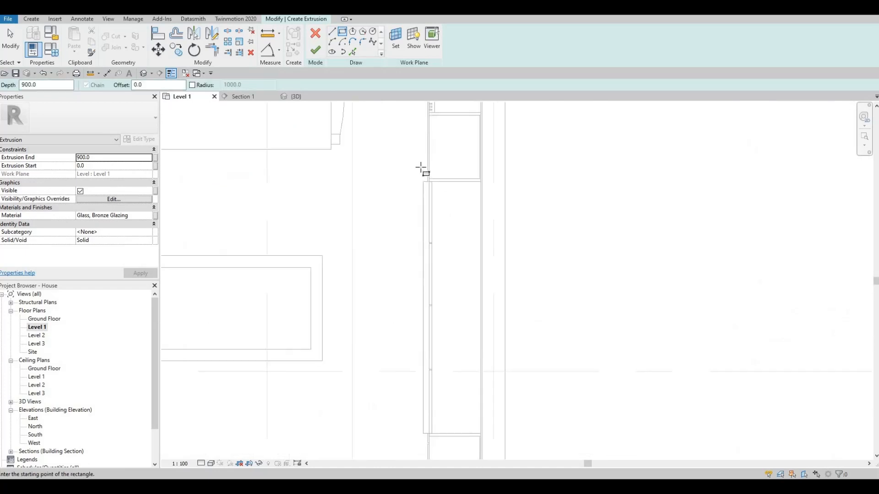
left_click(427, 167)
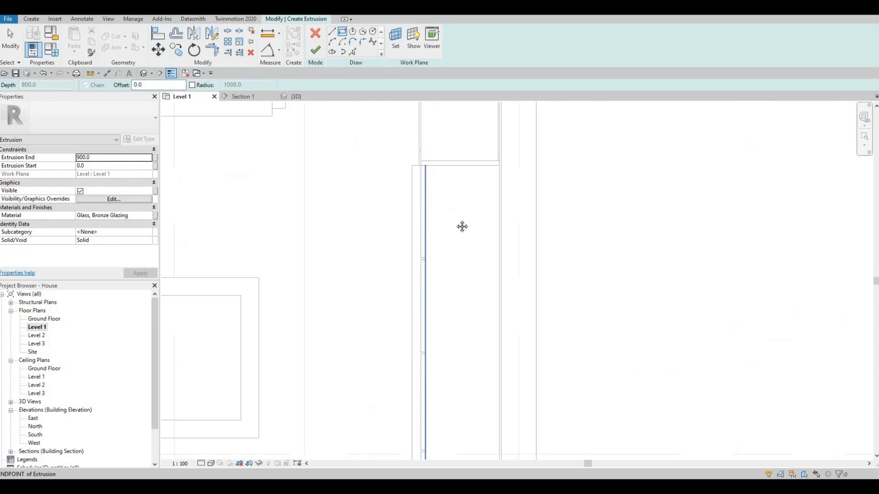
scroll(462, 225, "down", 2)
middle_click_drag(489, 433, 487, 352)
left_click(486, 355)
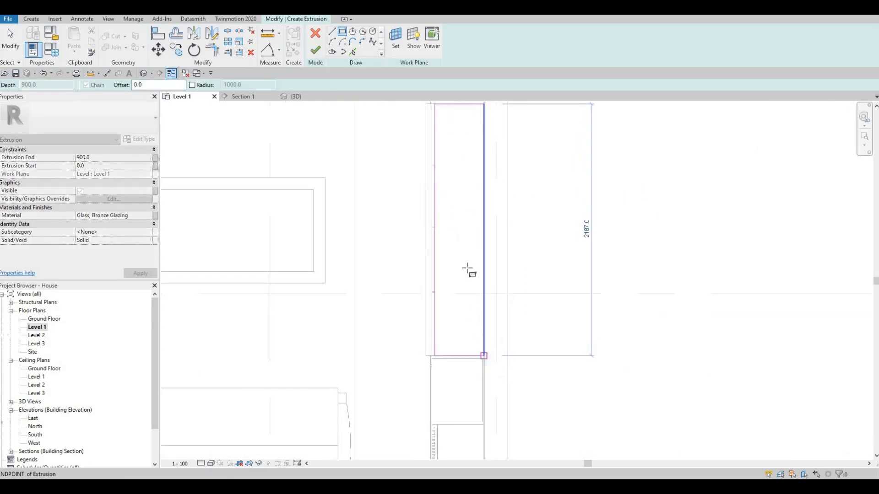
key("Escape")
key("Escape")
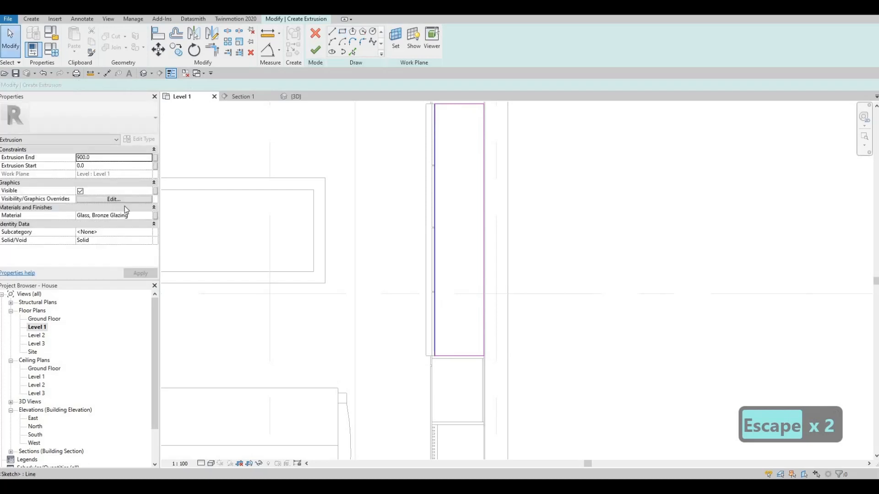
Assign the Rubble stone material from the AEC Materials library to the extrusion and finish it.
left_click(145, 216)
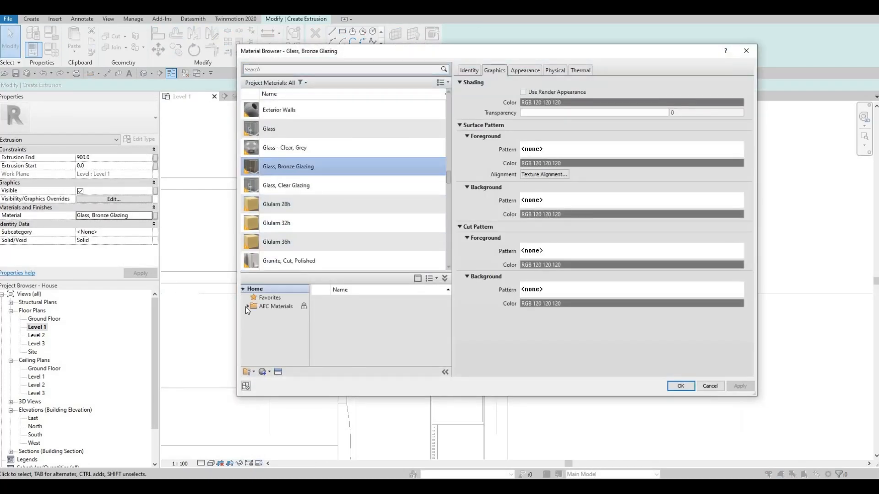
scroll(274, 339, "down", 3)
left_click(270, 341)
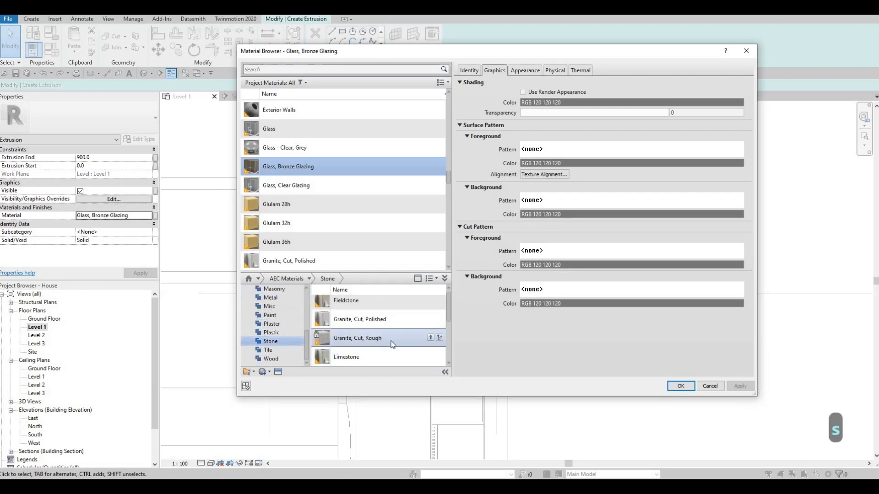
scroll(433, 346, "down", 2)
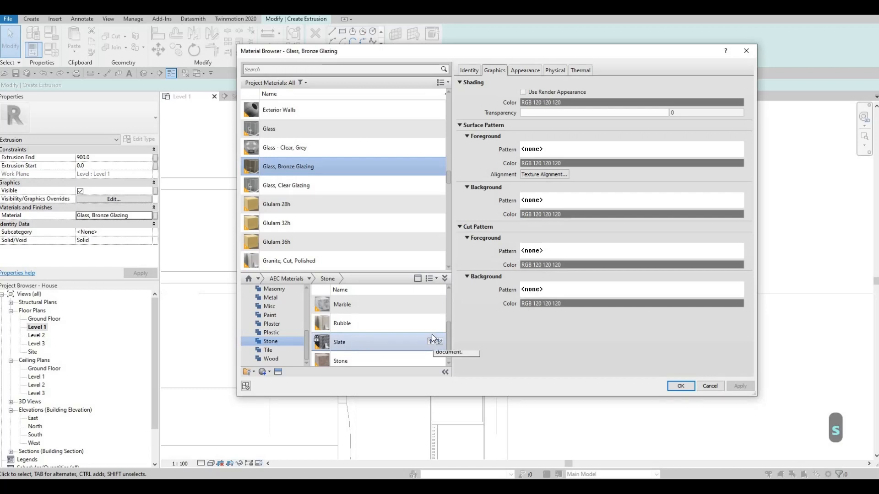
left_click(430, 323)
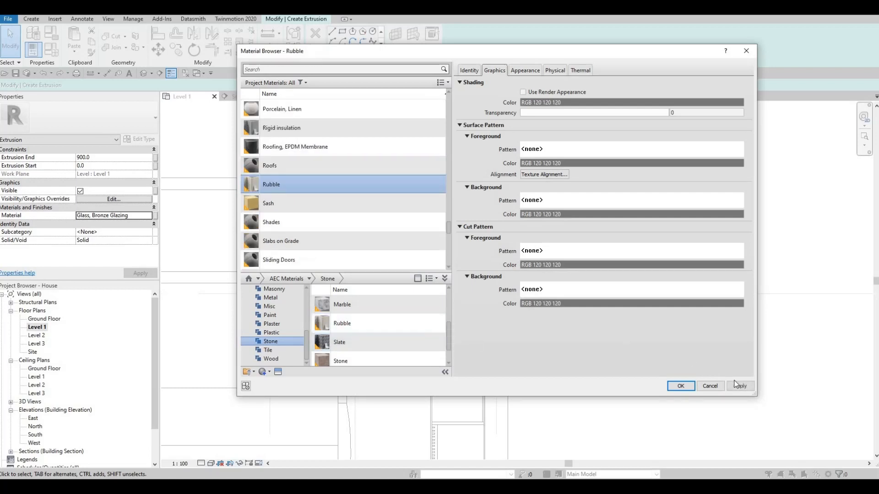
left_click(678, 387)
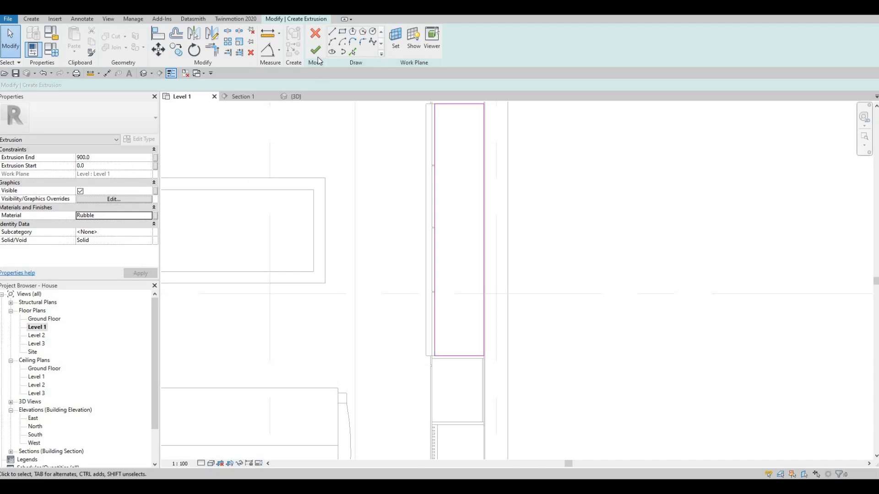
left_click(316, 50)
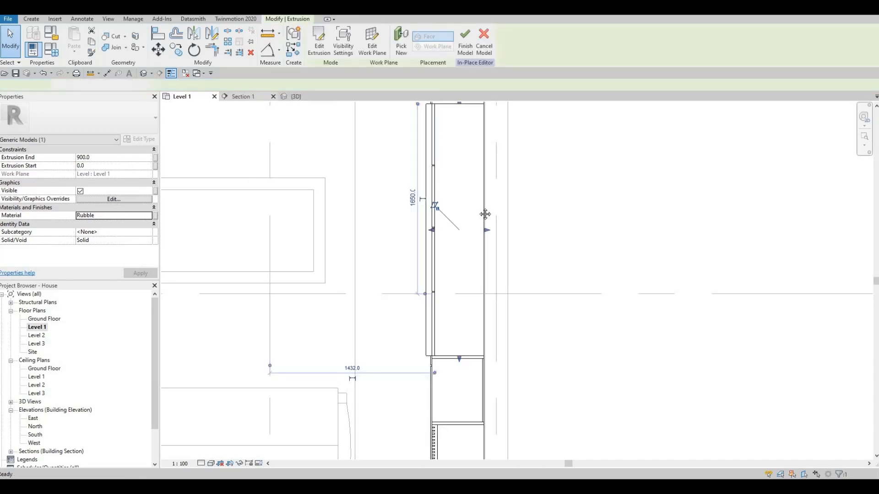
In Section 1, reshape the Rubble extrusion into a thin slab from about 433.8 to 471.6, fitted between the frame's inner sides.
key("ctrl+Tab")
scroll(475, 220, "down", 1)
middle_click_drag(447, 228, 475, 216)
scroll(474, 217, "down", 1)
left_click_drag(474, 213, 467, 274)
left_click_drag(460, 323, 475, 325)
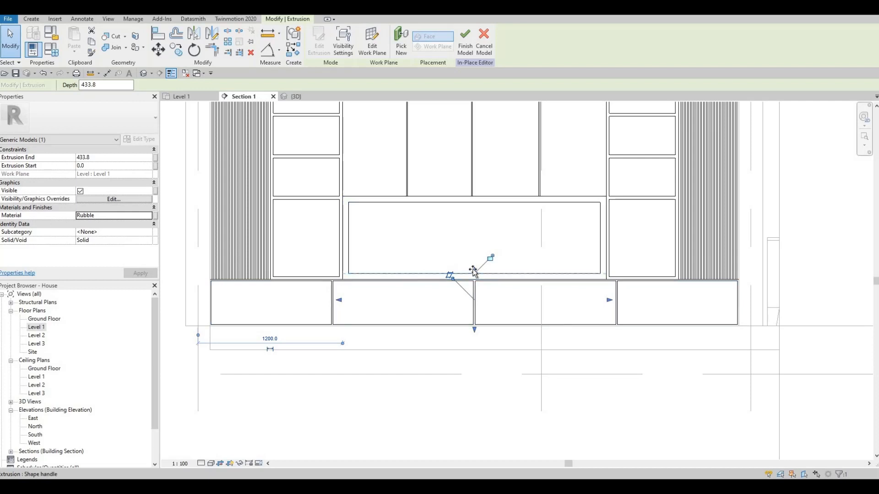
left_click_drag(474, 271, 339, 269)
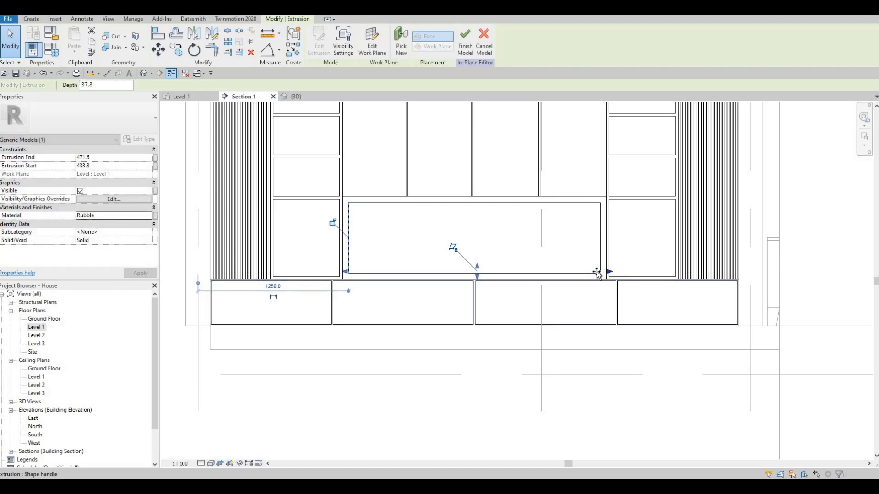
left_click_drag(605, 272, 599, 274)
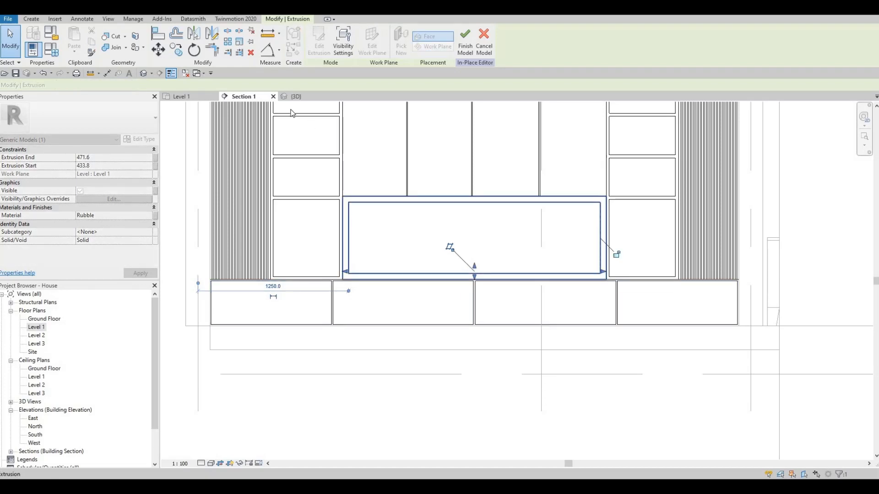
Examine the Rubble slab behind the bronze glass in 3D and return to Section 1.
left_click(296, 97)
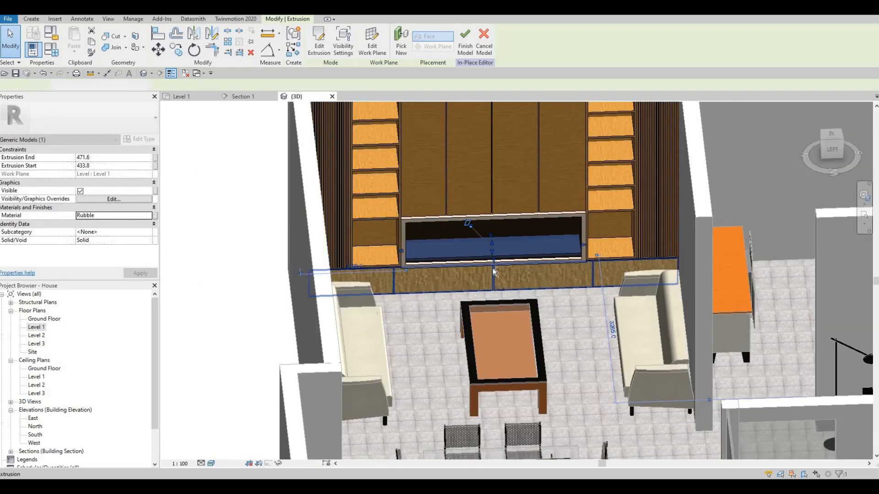
key("Escape")
scroll(492, 269, "up", 2)
middle_click_drag(518, 245, 532, 237, "shift")
scroll(523, 238, "up", 5)
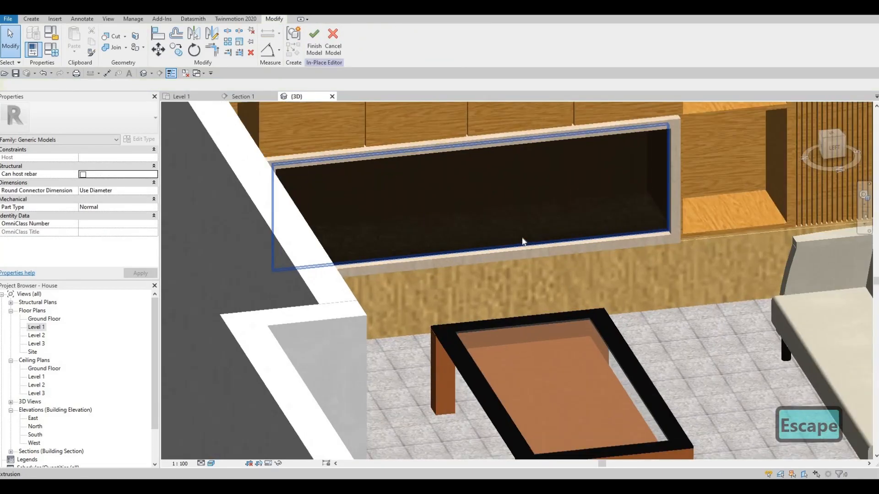
double_click(37, 327)
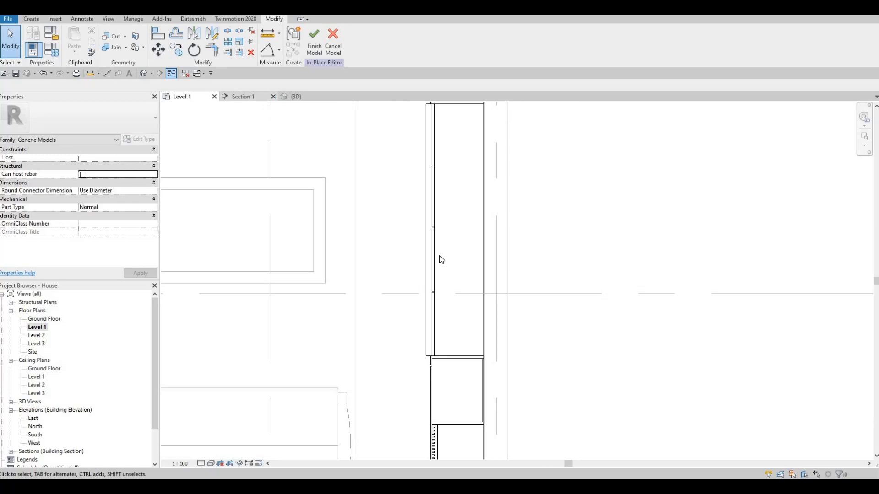
key("ctrl+Tab")
key("Escape")
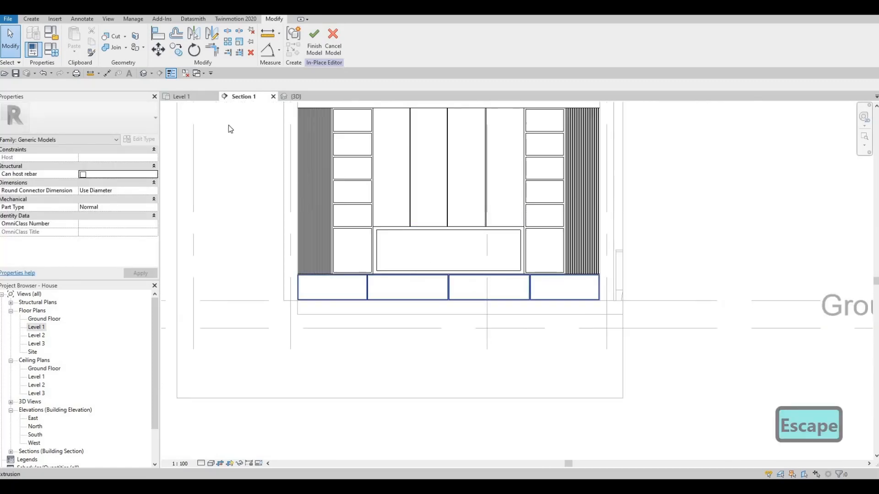
key("Escape")
key("ctrl+Tab")
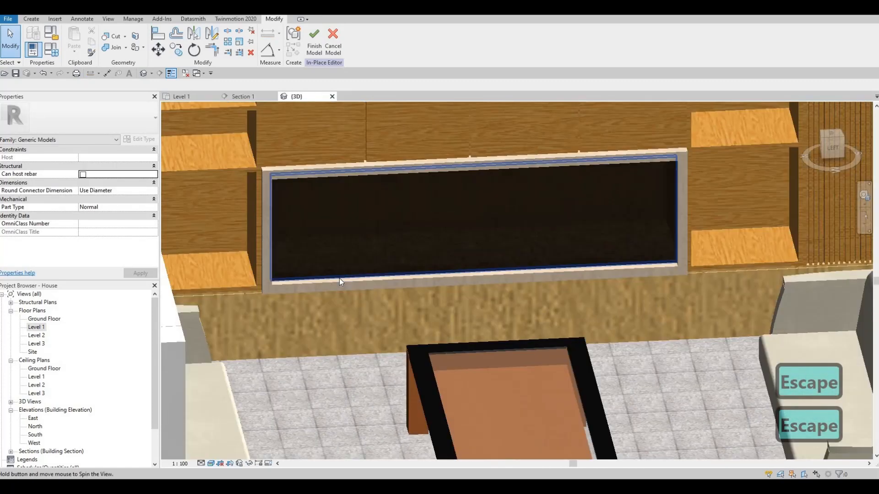
middle_click_drag(340, 278, 315, 284, "shift")
scroll(325, 284, "up", 2)
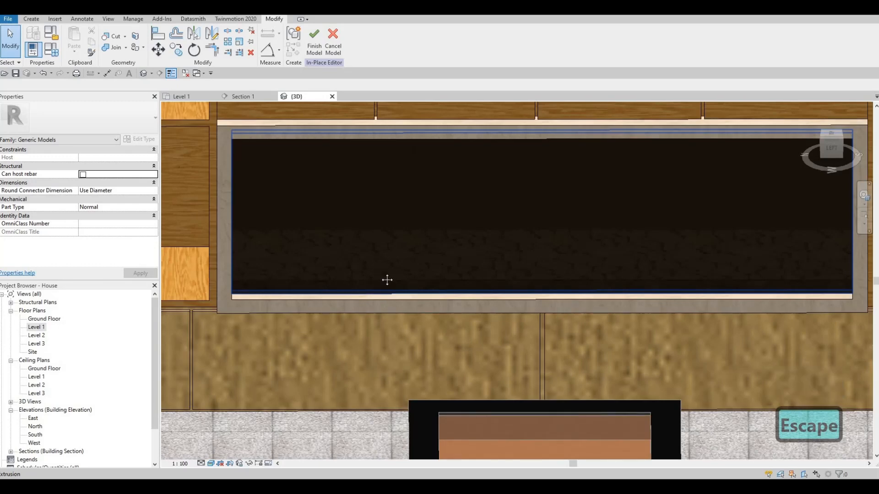
middle_click_drag(423, 263, 339, 250)
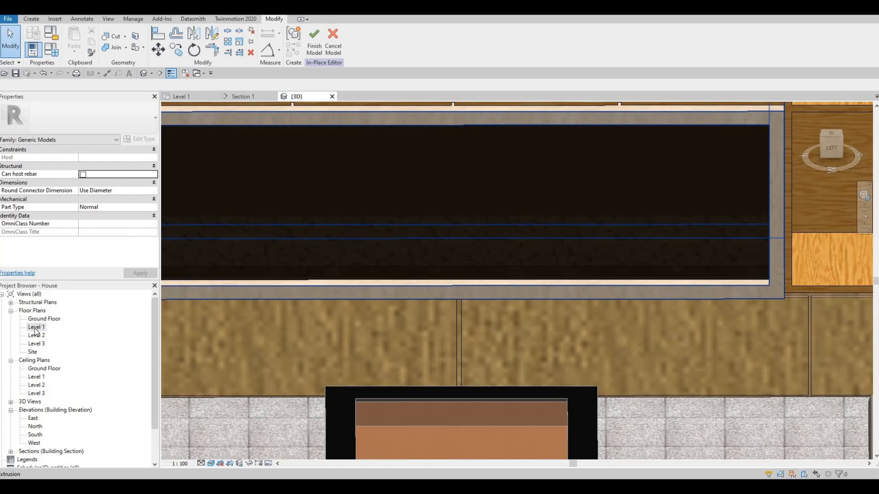
left_click(37, 328)
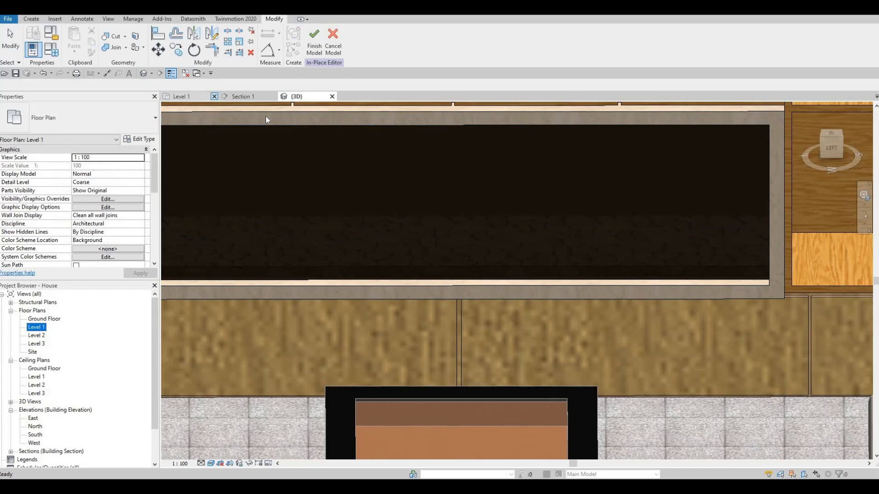
left_click(240, 96)
key("Escape")
scroll(417, 275, "up", 4)
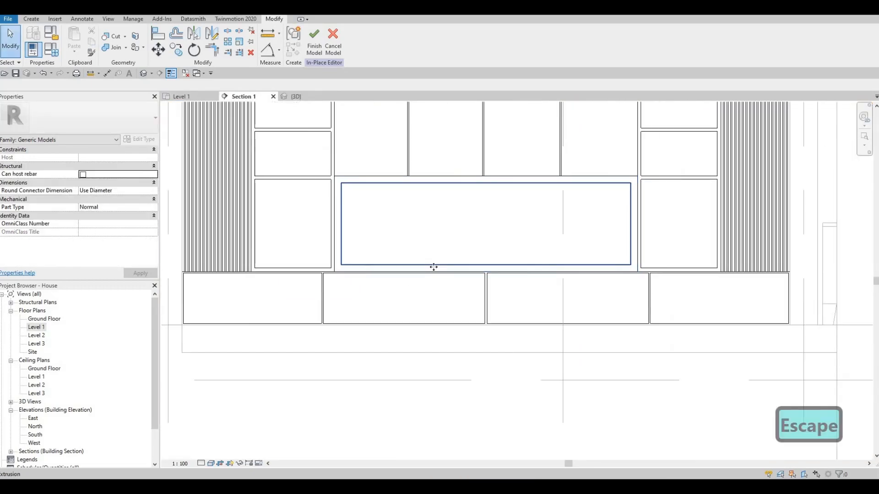
left_click(433, 265)
scroll(491, 261, "up", 2)
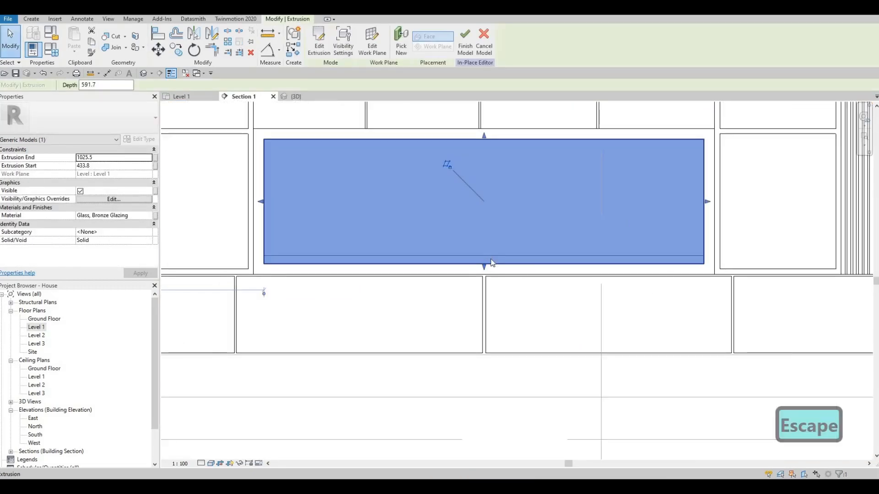
key("Tab")
key("Tab")
left_click(492, 262)
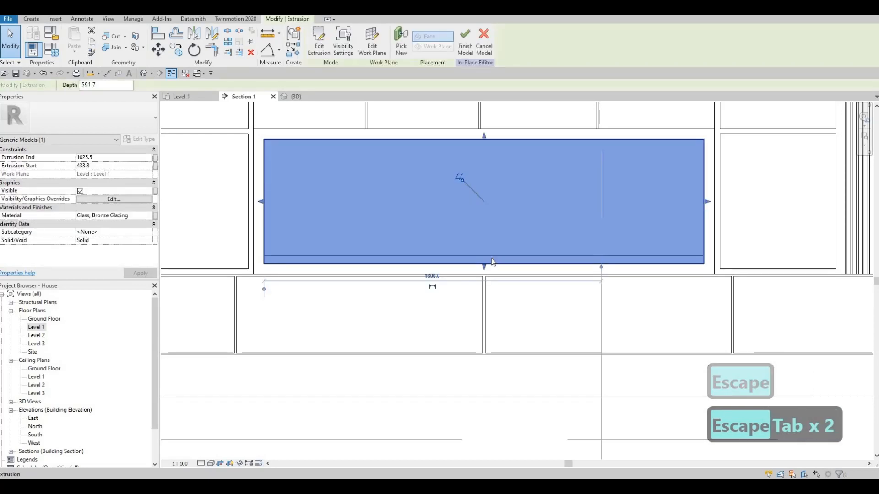
key("Tab")
key("Tab")
double_click(493, 256)
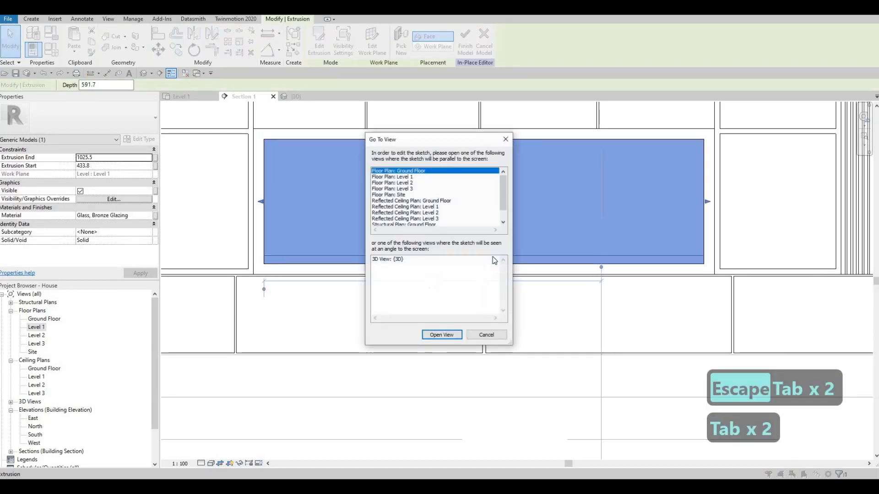
key("Escape")
key("Escape")
key("Tab")
left_click(492, 258)
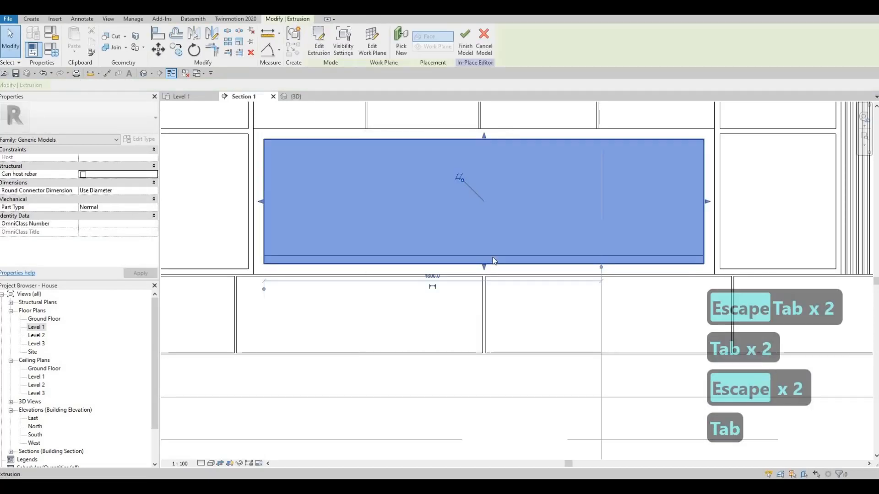
key("Escape")
key("Escape")
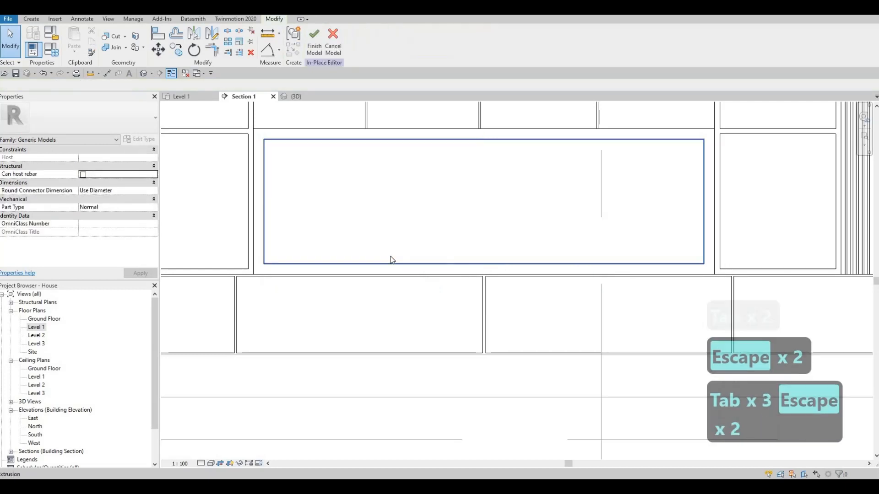
key("Escape")
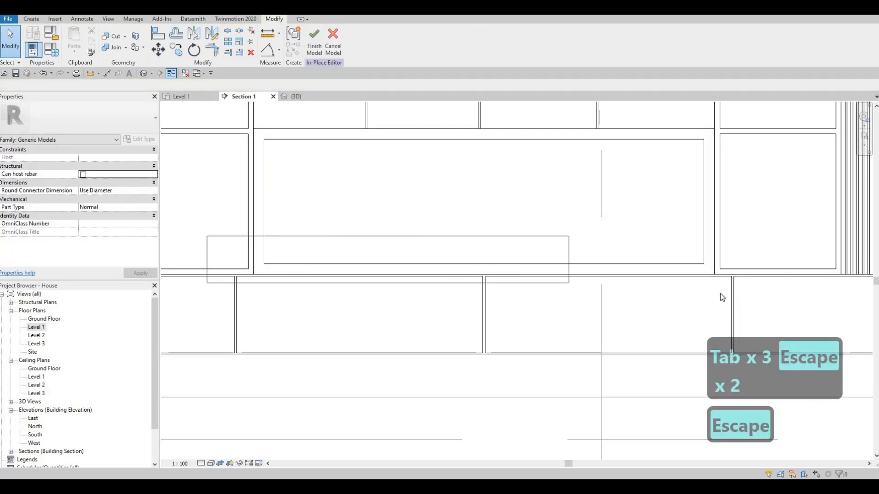
Lower the top edge of the Rubble slab in Section 1 to make it thinner above the frame's lower inner edge.
left_click(486, 259)
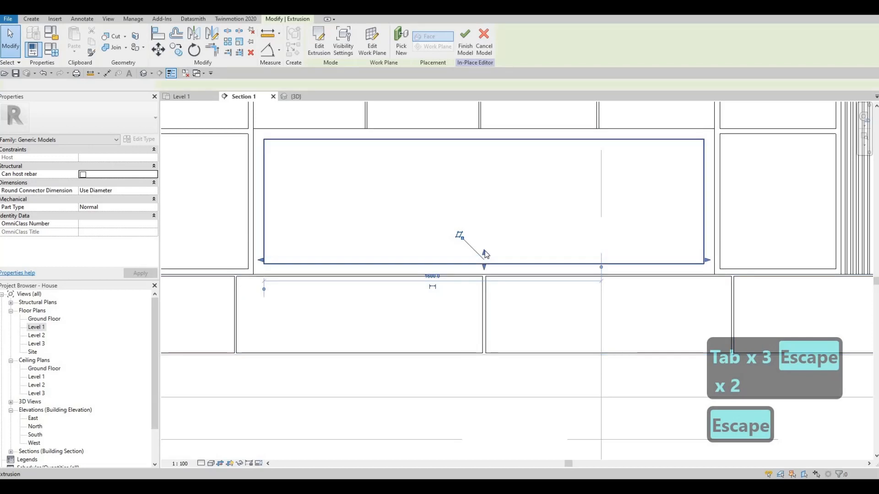
scroll(486, 256, "up", 3)
left_click_drag(485, 256, 486, 266)
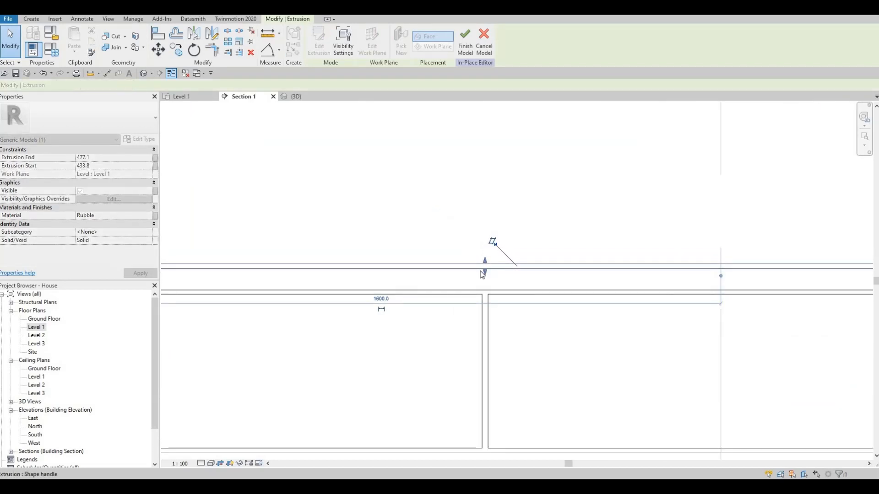
Deselect the Rubble slab and finish the in-place model of the wall unit.
scroll(481, 271, "down", 5)
key("Escape")
key("Escape")
key("Escape")
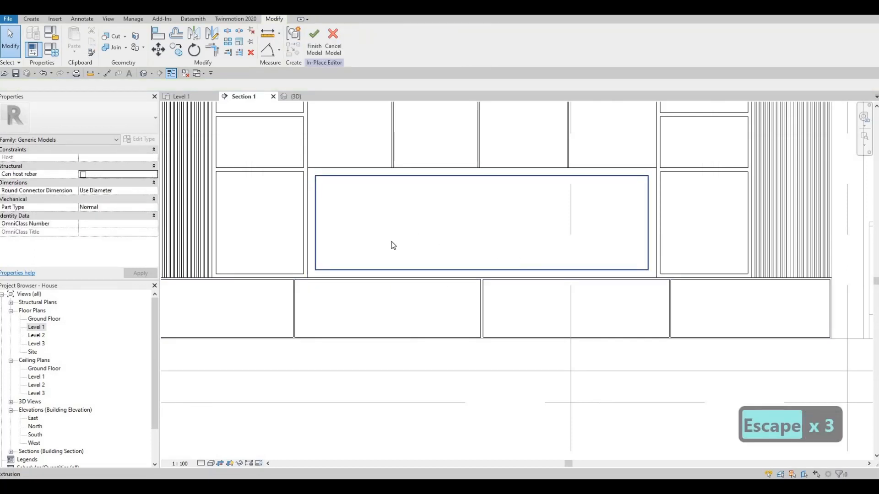
scroll(461, 257, "down", 5)
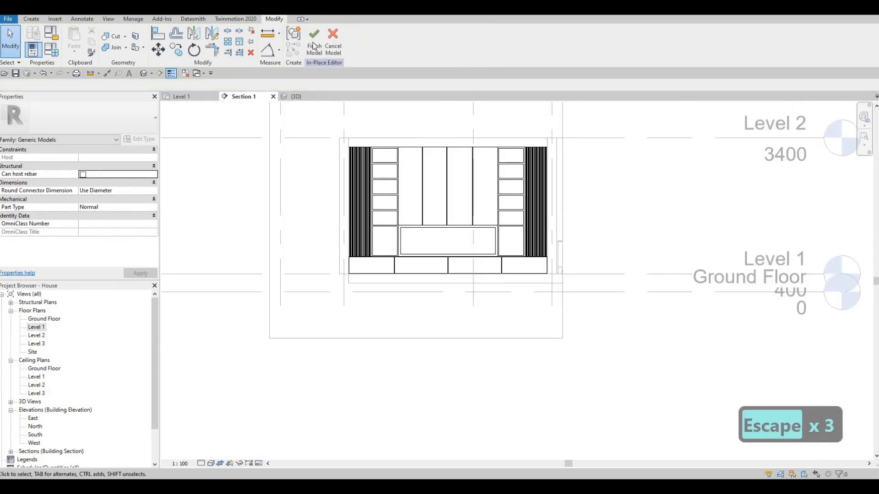
left_click(314, 42)
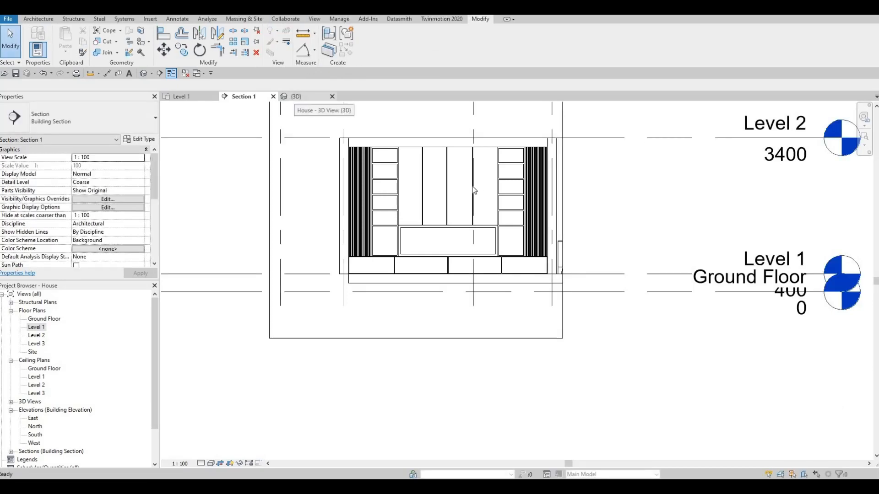
Examine the completed wall unit and the surrounding furnished rooms from several angles in the 3D view.
left_click(296, 96)
scroll(461, 234, "down", 4)
middle_click_drag(499, 265, 506, 202, "shift")
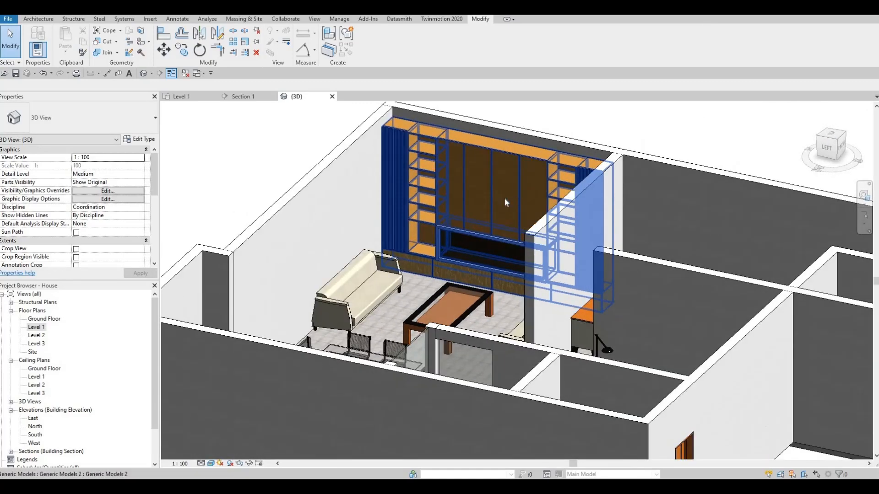
middle_click_drag(454, 290, 320, 251, "shift")
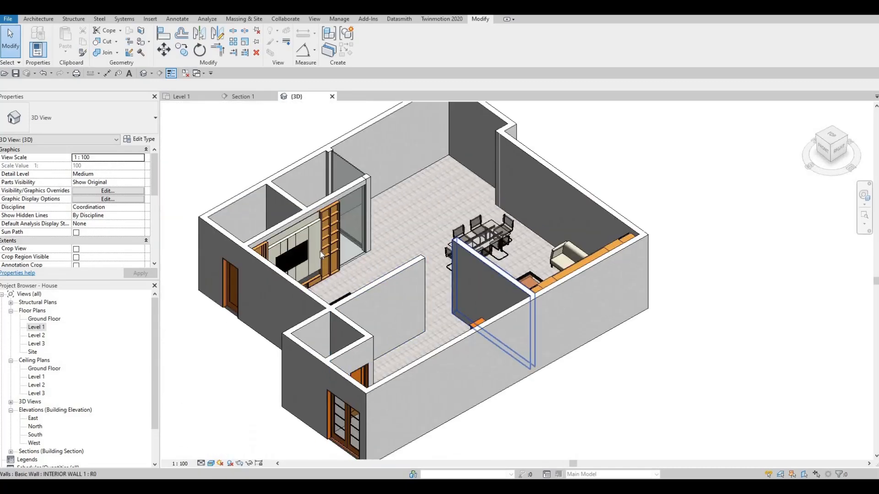
scroll(453, 293, "up", 6)
middle_click_drag(622, 287, 541, 274, "shift")
scroll(541, 274, "down", 4)
middle_click_drag(461, 279, 477, 265, "shift")
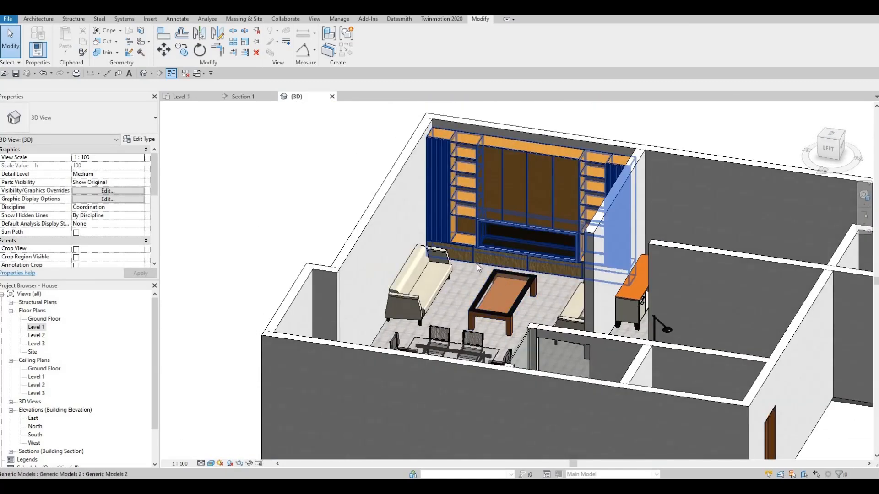
scroll(476, 225, "up", 4)
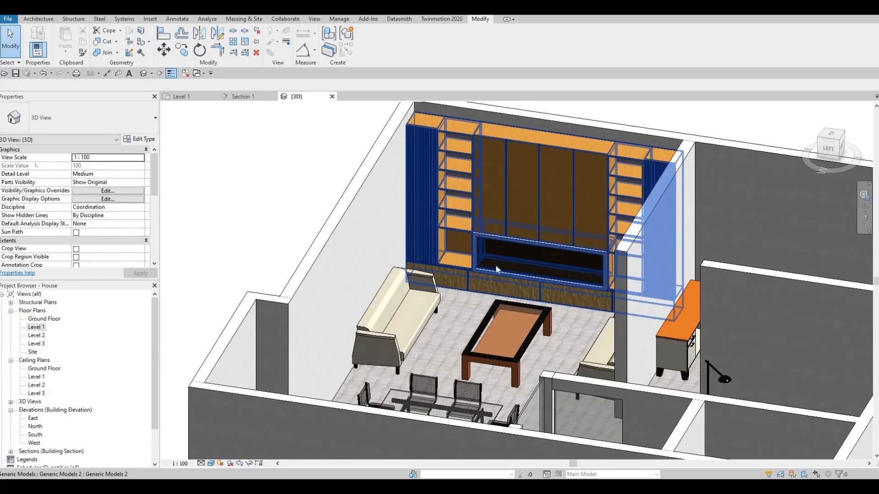
middle_click_drag(481, 315, 475, 326)
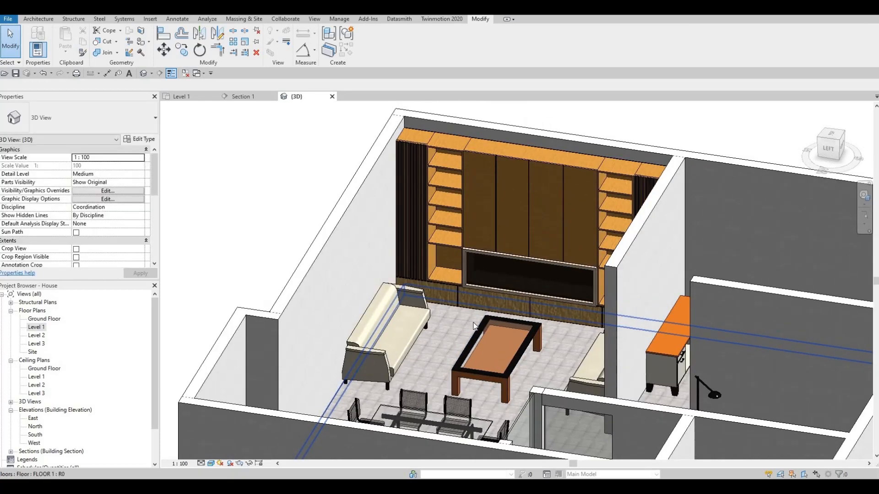